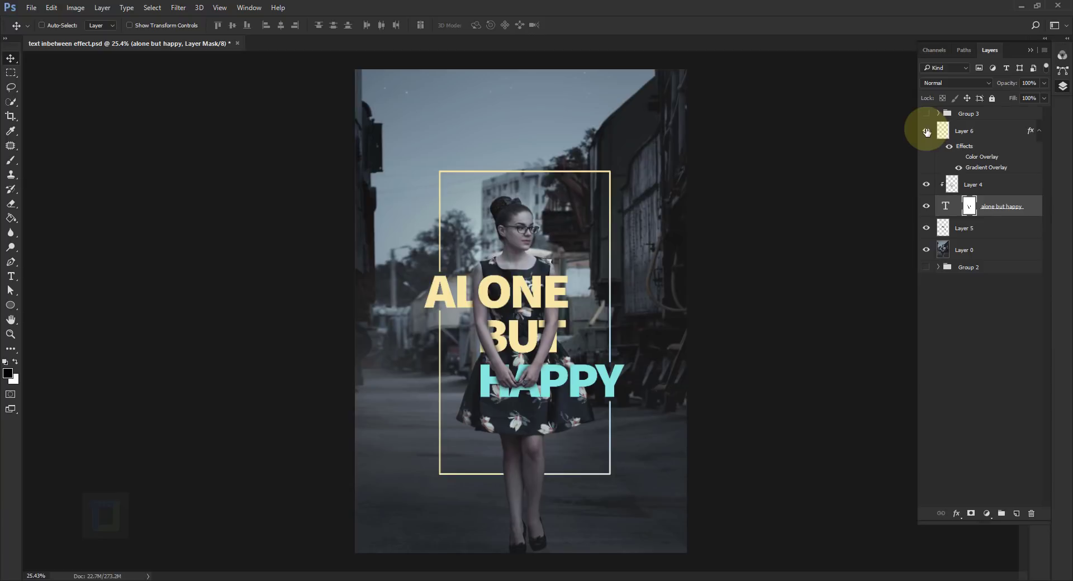
Hide Layer 6 in the finished document, and open the photo pexels-photo-258614.jpeg.
{"action": "left_click", "coordinate": [925, 131]}
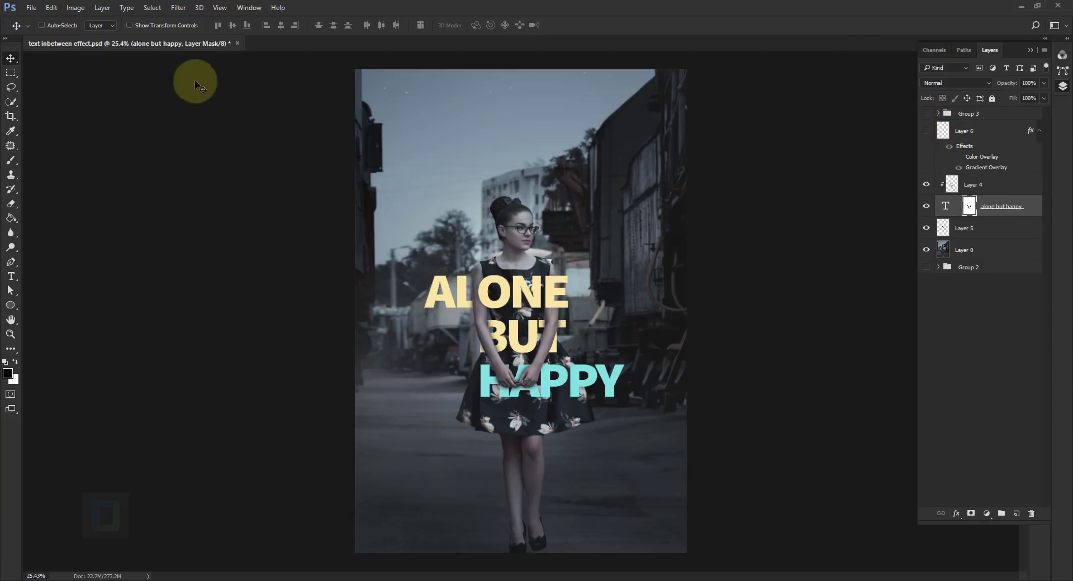
{"action": "left_click", "coordinate": [31, 7]}
{"action": "left_click", "coordinate": [32, 32]}
{"action": "left_click", "coordinate": [503, 192]}
{"action": "left_click", "coordinate": [709, 307]}
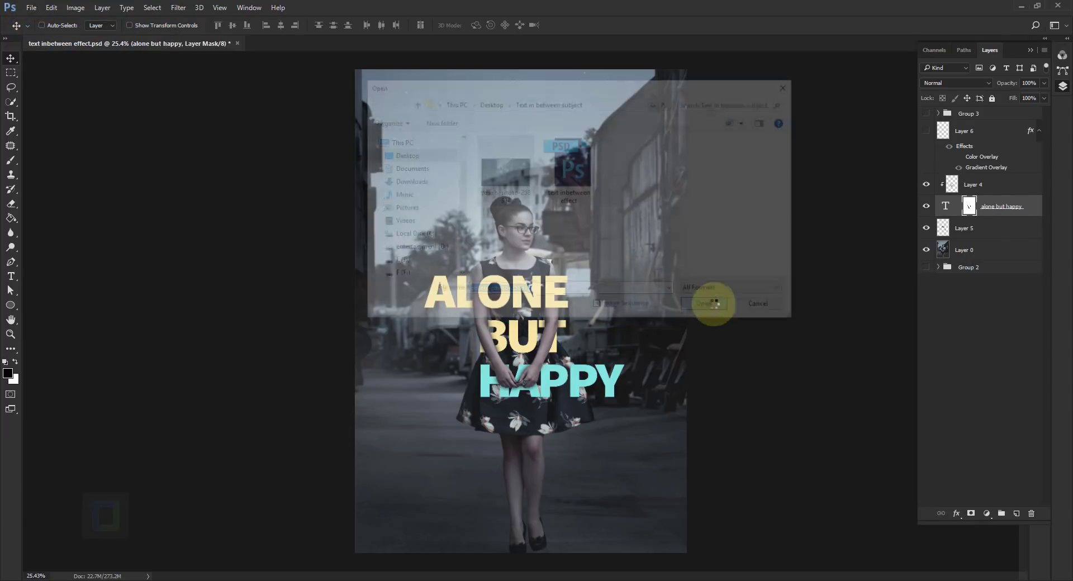
{"action": "key", "text": "ctrl+minus"}
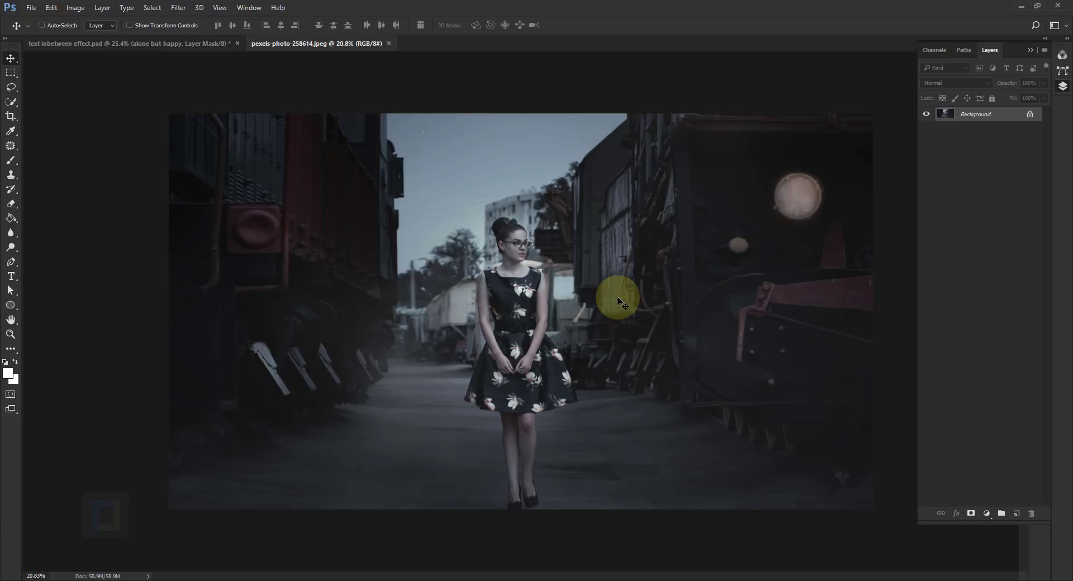
Add the text "alone but happy" over three centred lines beside the woman's head with the Type tool.
{"action": "left_click", "coordinate": [12, 276]}
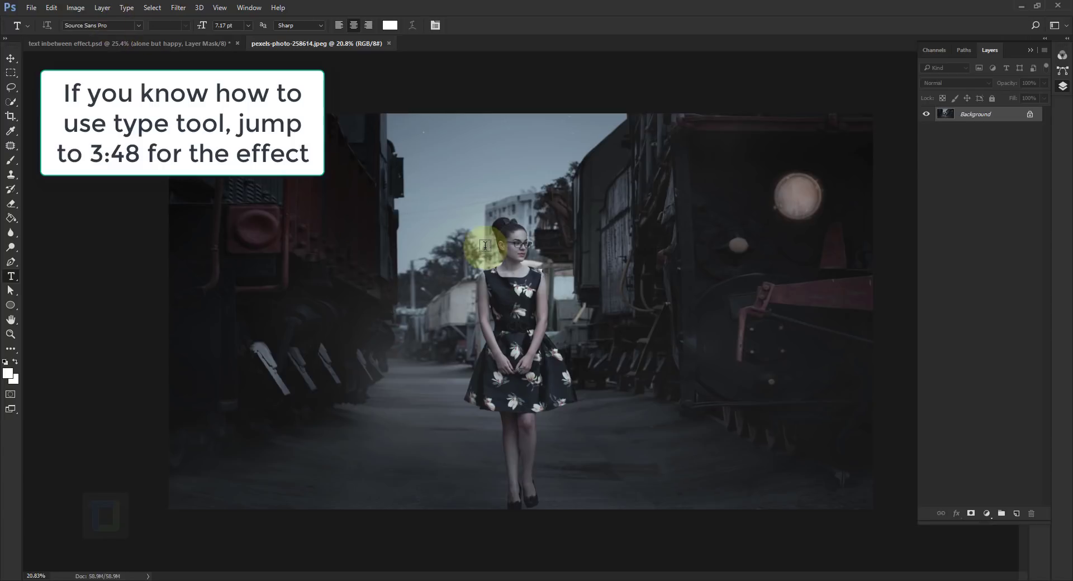
{"action": "left_click", "coordinate": [463, 235]}
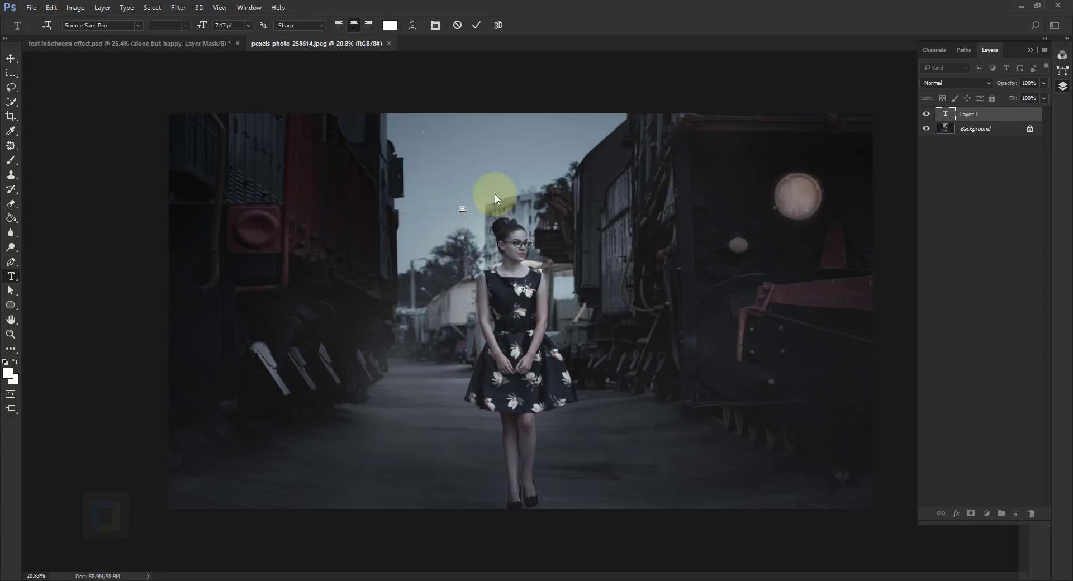
{"action": "left_click", "coordinate": [476, 25]}
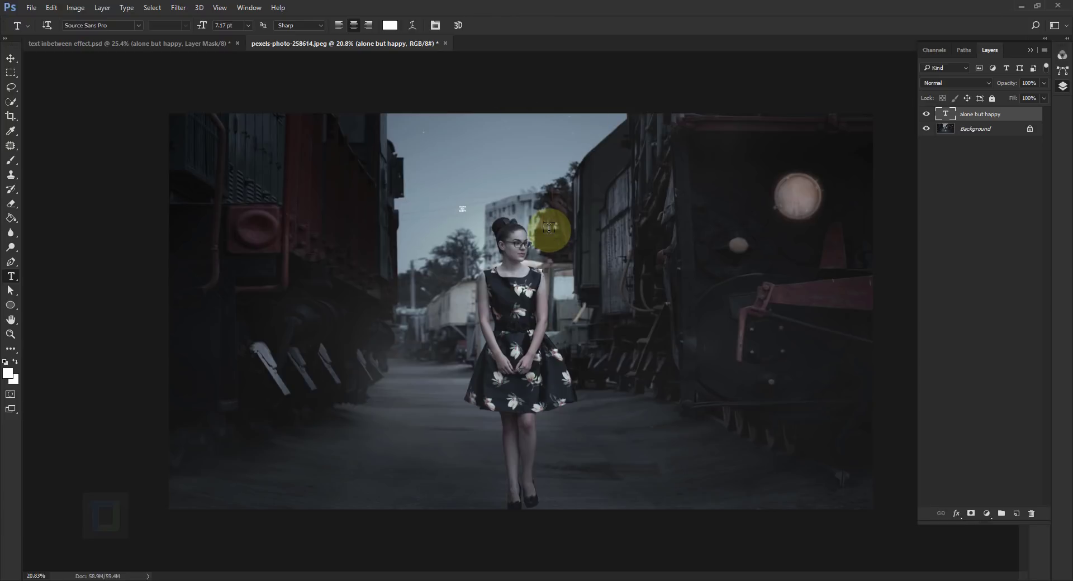
Scale the text layer up proportionally to about 2894% so it covers the woman's head and torso.
{"action": "key", "text": "ctrl+t"}
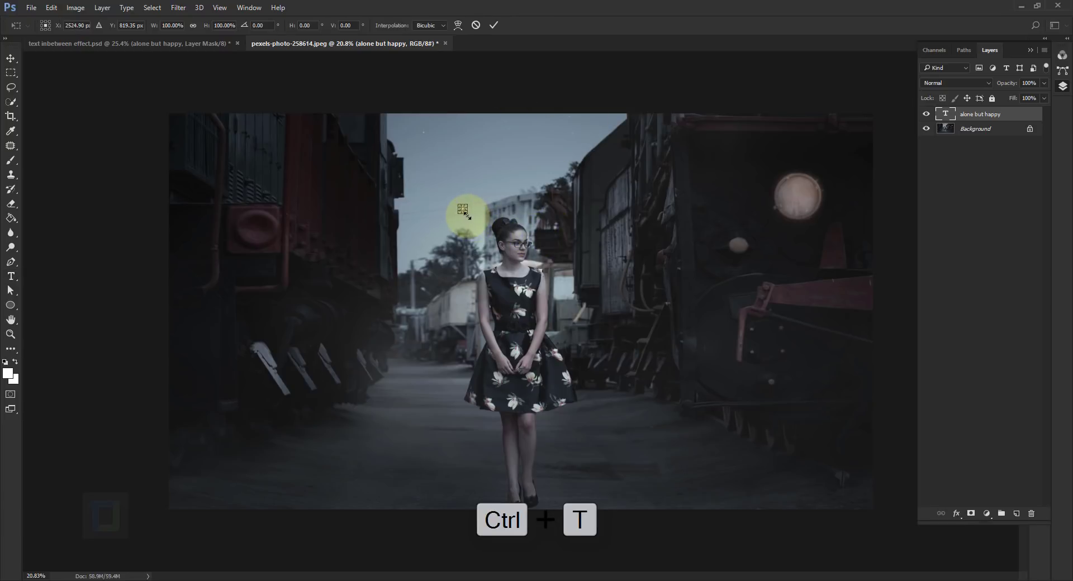
{"action": "left_click_drag", "start_coordinate": [463, 210], "coordinate": [671, 398]}
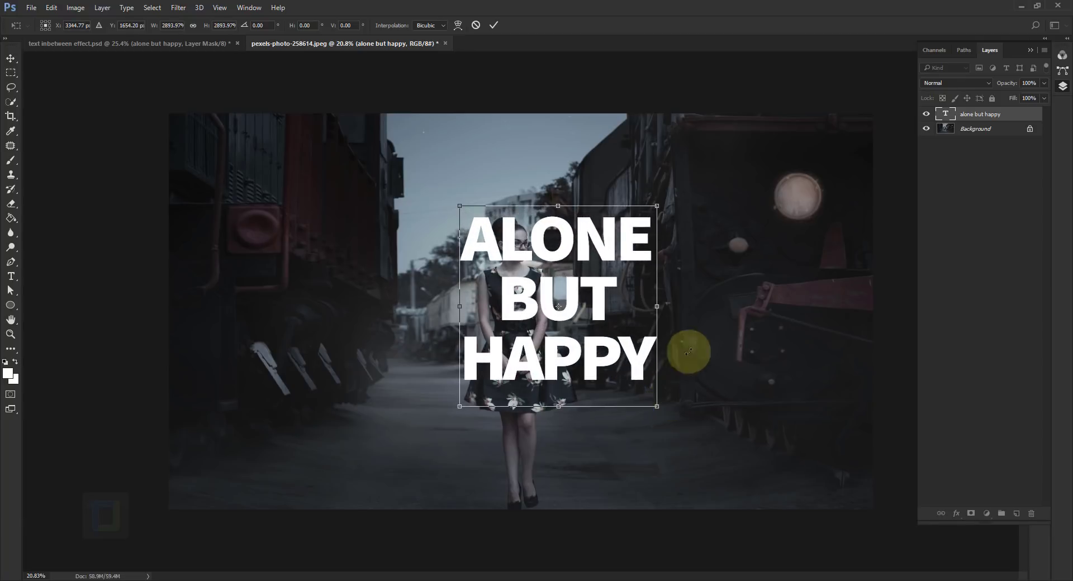
{"action": "left_click", "coordinate": [493, 28]}
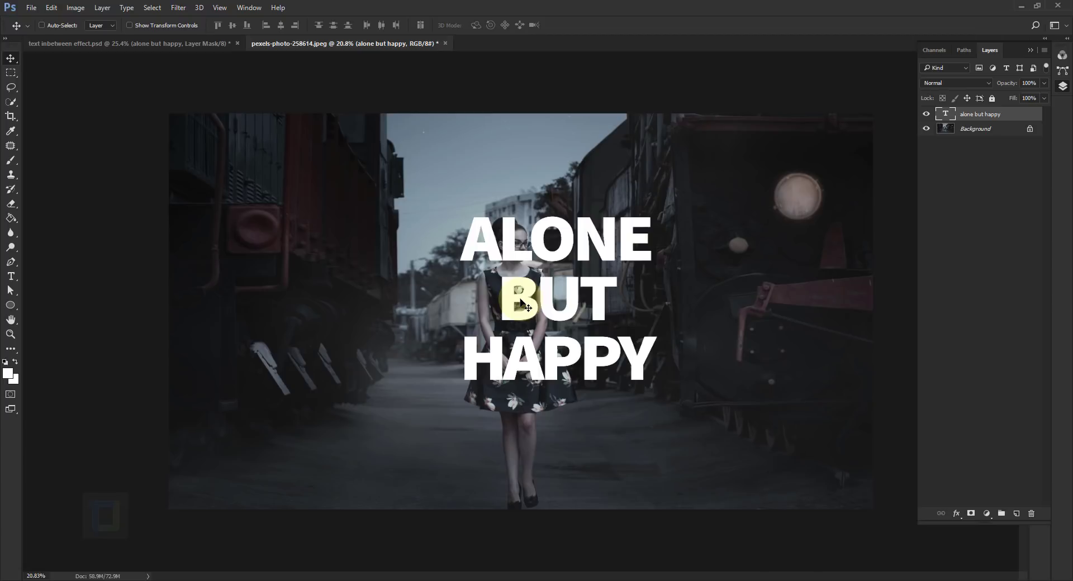
Increase the kerning at the start of the BUT line to shift the word until its end nearly lines up with ALONE.
{"action": "double_click", "coordinate": [944, 114]}
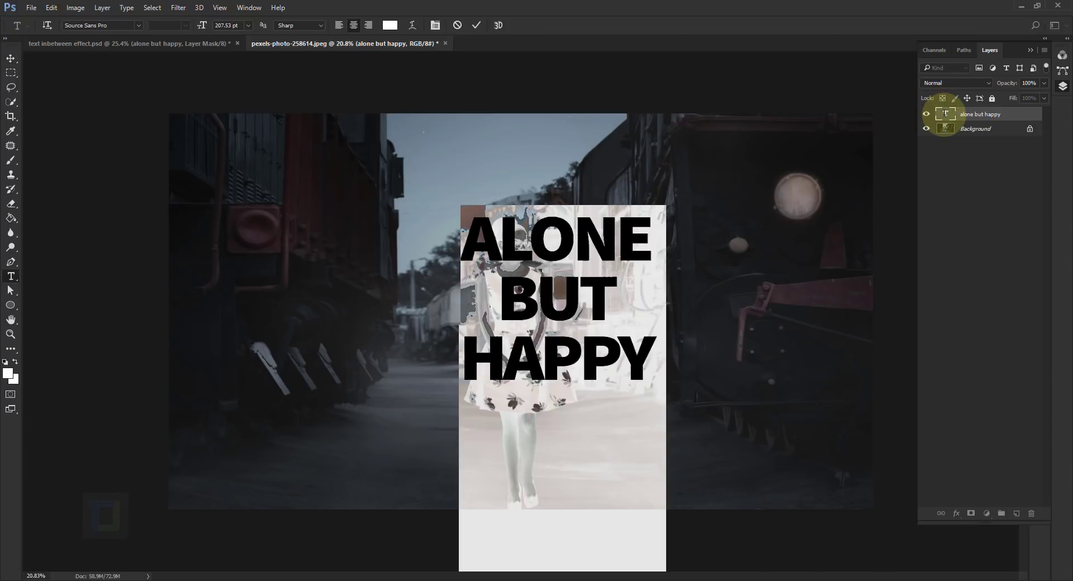
{"action": "left_click", "coordinate": [352, 28]}
{"action": "left_click", "coordinate": [503, 296]}
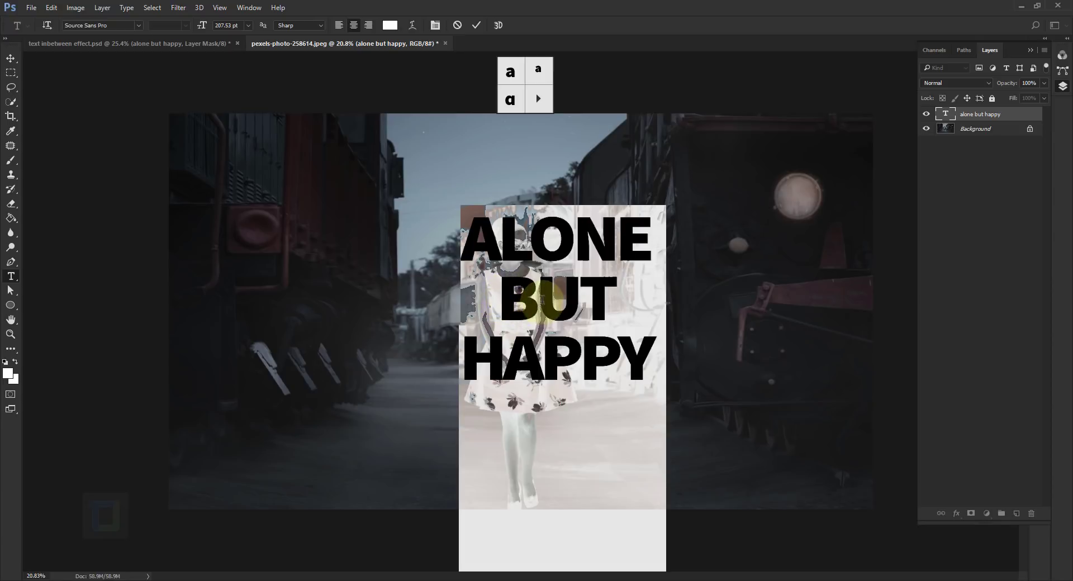
{"action": "left_click", "coordinate": [541, 300]}
{"action": "left_click", "coordinate": [541, 300]}
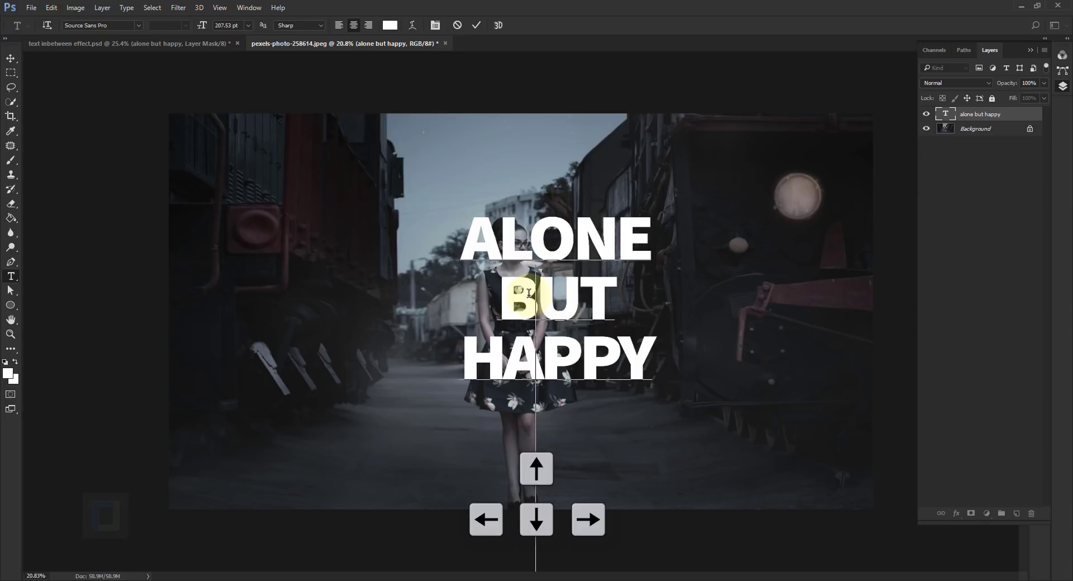
{"action": "key", "text": "Left"}
{"action": "key", "text": "Left"}
{"action": "key", "text": "Left"}
{"action": "key", "text": "Left"}
{"action": "key", "text": "Left"}
{"action": "key", "text": "Right"}
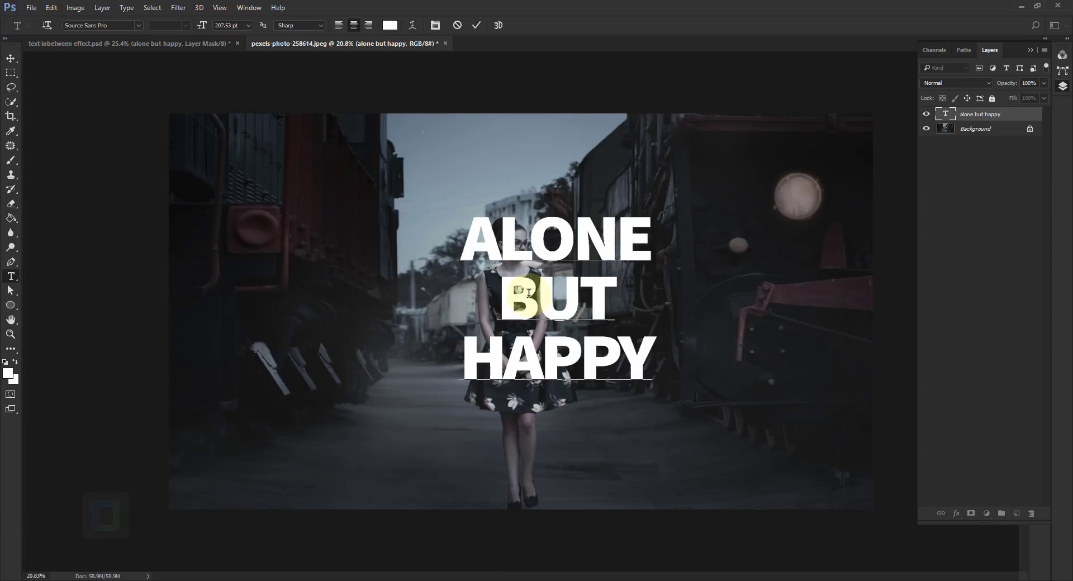
{"action": "key", "text": "alt"}
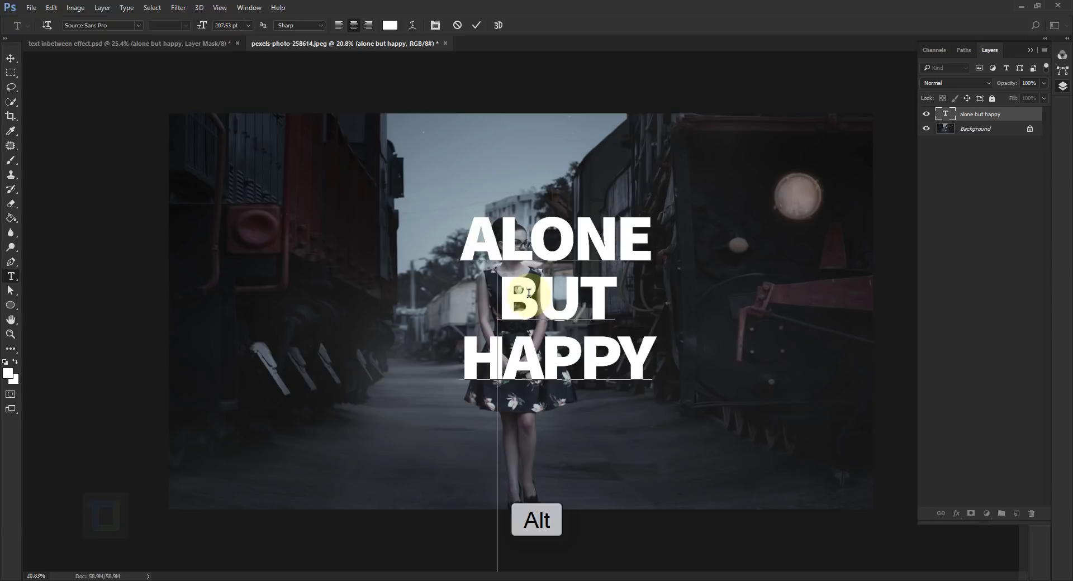
{"action": "key", "text": "alt+Right"}
{"action": "key", "text": "alt+Right"}
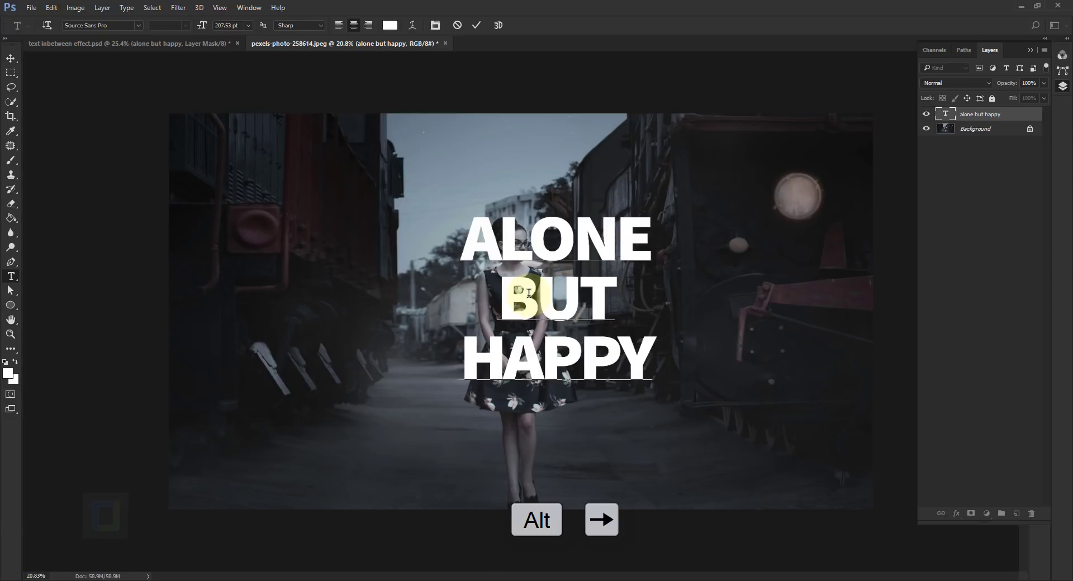
{"action": "key", "text": "alt+Right"}
{"action": "key", "text": "alt+Right"}
{"action": "key", "text": "alt+Right"}
{"action": "key", "text": "alt+Right"}
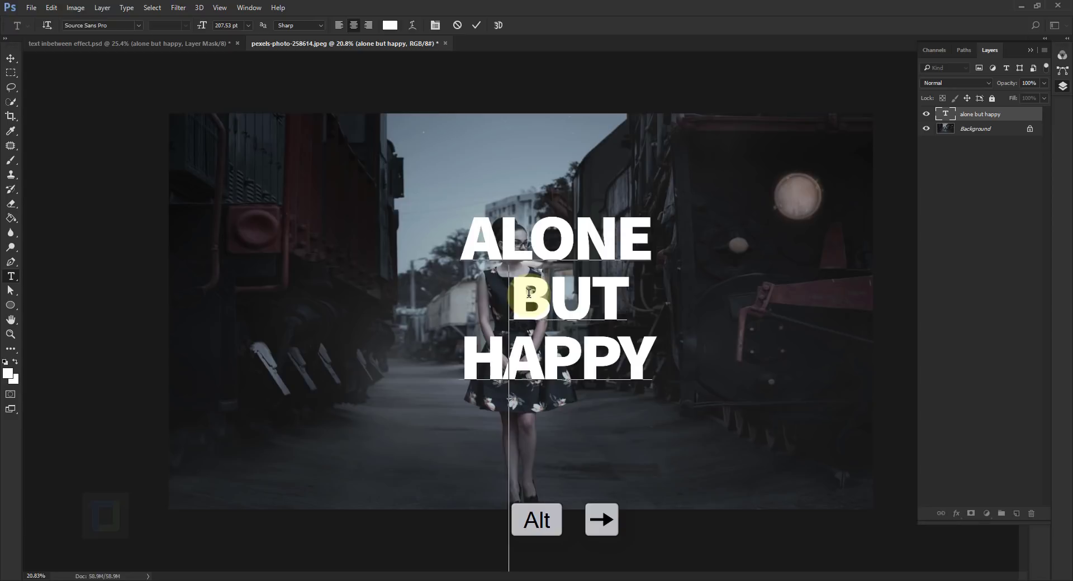
{"action": "key", "text": "alt+Right"}
{"action": "key", "text": "alt+Right"}
{"action": "key", "text": "alt+Right"}
{"action": "key", "text": "alt+Right"}
{"action": "key", "text": "alt+Right"}
{"action": "key", "text": "alt+Right"}
{"action": "key", "text": "alt+Right"}
{"action": "key", "text": "alt+Right"}
{"action": "key", "text": "alt+Right"}
{"action": "key", "text": "alt+Right"}
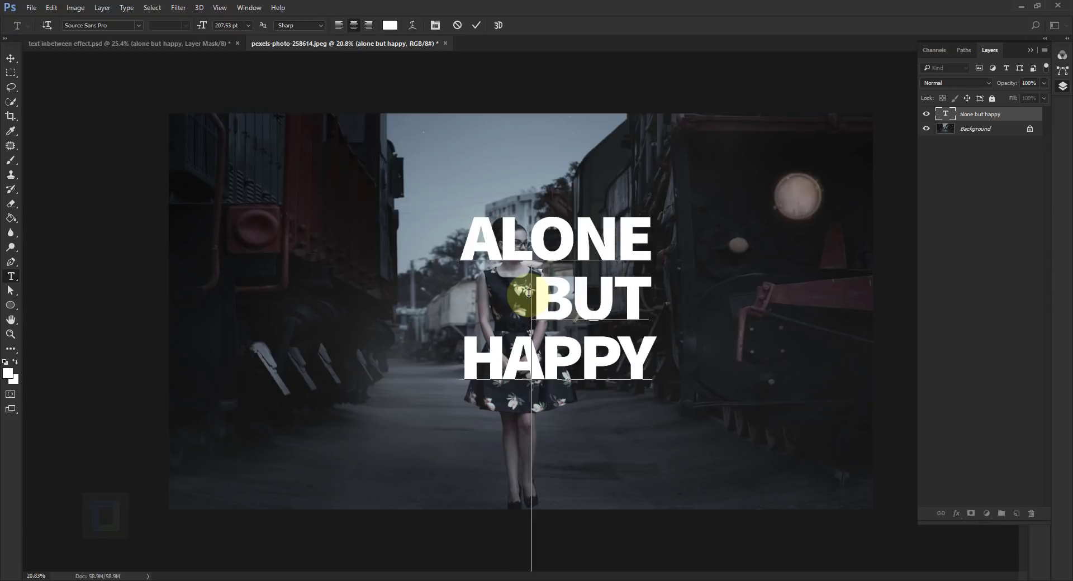
Increase the kerning at the start of the HAPPY line until its H lines up under the B of BUT.
{"action": "key", "text": "Down"}
{"action": "key", "text": "Home"}
{"action": "key", "text": "alt+Right"}
{"action": "key", "text": "alt+Right"}
{"action": "key", "text": "alt+Right"}
{"action": "key", "text": "alt+Right"}
{"action": "key", "text": "alt+Right"}
{"action": "key", "text": "alt+Right"}
{"action": "key", "text": "alt+Right"}
{"action": "key", "text": "alt+Right"}
{"action": "key", "text": "alt+Right"}
{"action": "key", "text": "alt+Right"}
{"action": "key", "text": "alt+Right"}
{"action": "key", "text": "alt+Right"}
{"action": "key", "text": "alt+Right"}
{"action": "key", "text": "alt+Right"}
{"action": "key", "text": "alt+Right"}
{"action": "key", "text": "alt+Right"}
{"action": "key", "text": "alt+Right"}
{"action": "key", "text": "alt+Right"}
{"action": "key", "text": "alt+Right"}
{"action": "key", "text": "alt+Right"}
{"action": "key", "text": "alt+Right"}
{"action": "key", "text": "alt+Right"}
{"action": "key", "text": "alt+Right"}
{"action": "key", "text": "alt+Right"}
{"action": "key", "text": "alt+Right"}
{"action": "key", "text": "alt+Right"}
{"action": "key", "text": "alt+Right"}
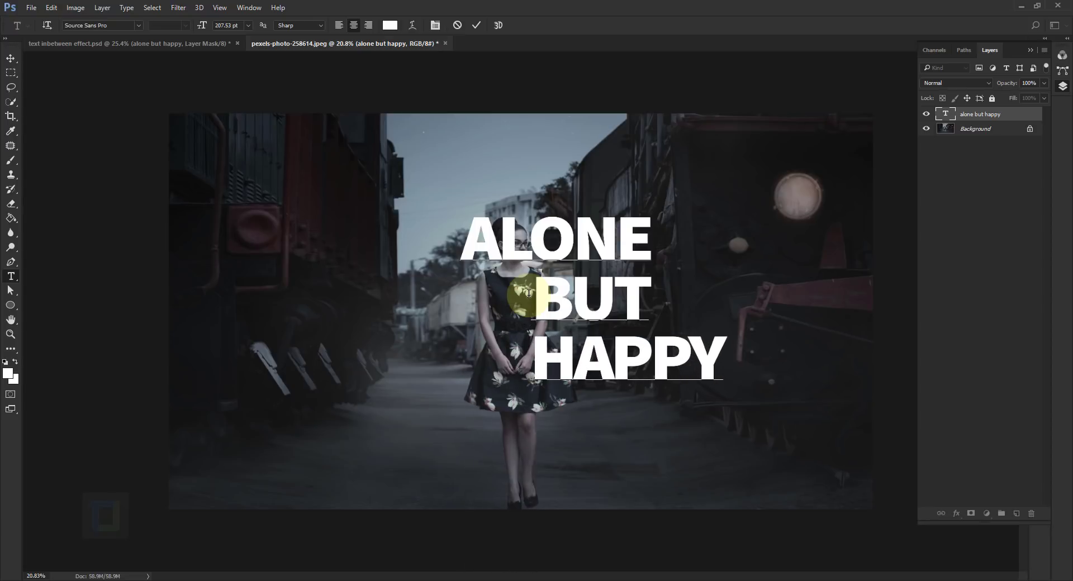
Move the text over the woman's body and scale it down to about 135 pt, spanning from her shoulders to her skirt.
{"action": "left_click_drag", "start_coordinate": [582, 292], "coordinate": [505, 309]}
{"action": "key", "text": "ctrl+t"}
{"action": "left_click_drag", "start_coordinate": [651, 398], "coordinate": [606, 395]}
{"action": "key", "text": "Return"}
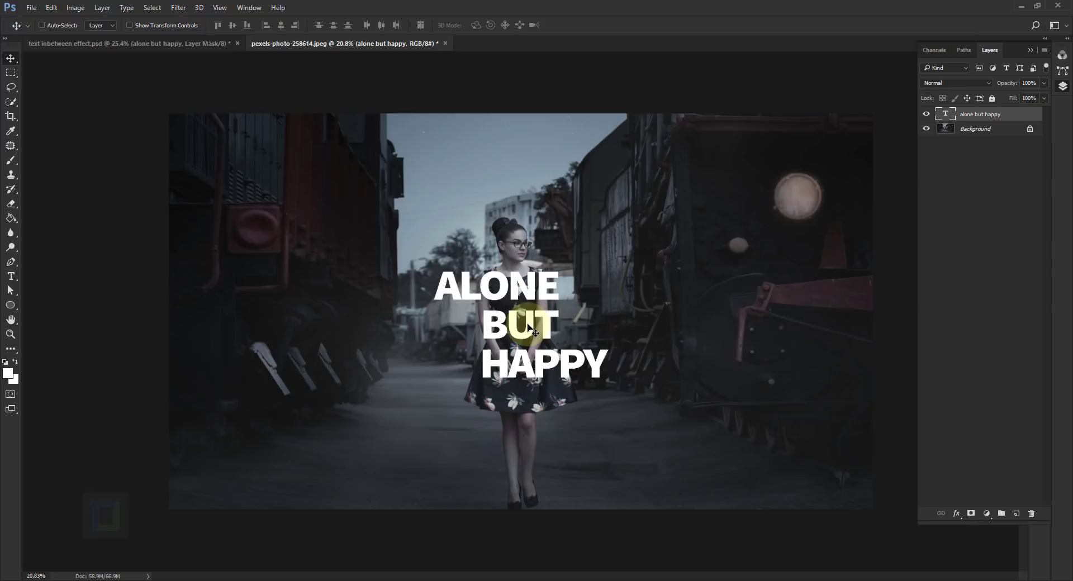
Color the words ALONE and BUT pale yellow (#f4e6a4).
{"action": "double_click", "coordinate": [944, 115]}
{"action": "left_click", "coordinate": [432, 283]}
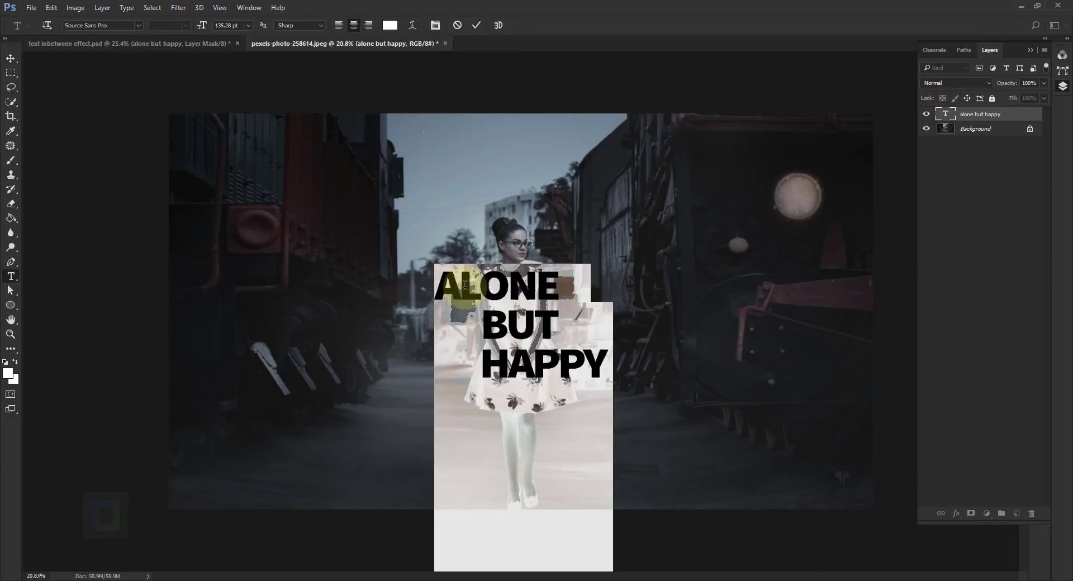
{"action": "left_click", "coordinate": [518, 326]}
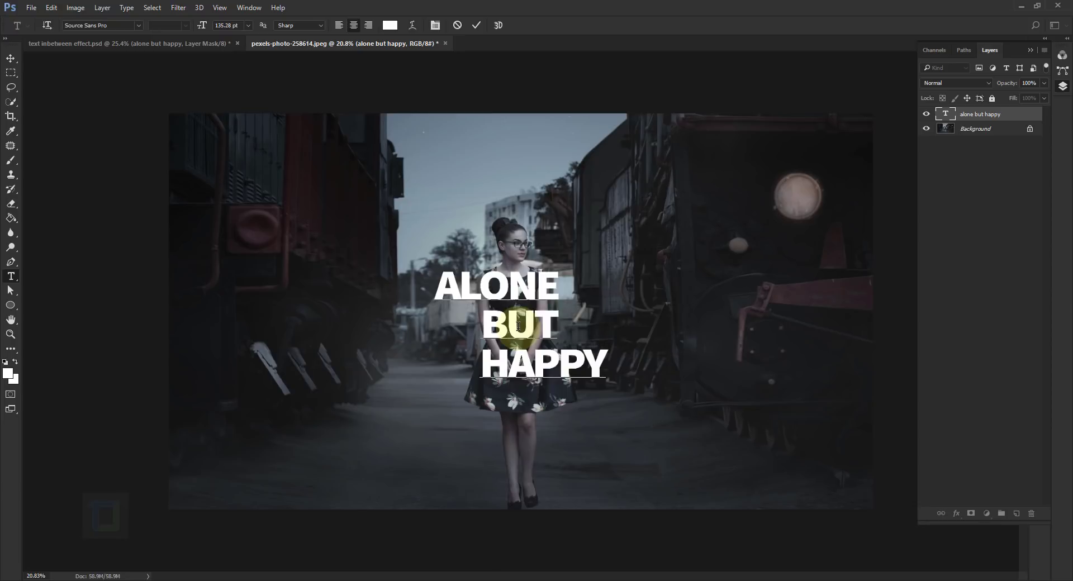
{"action": "key", "text": "ctrl+Home"}
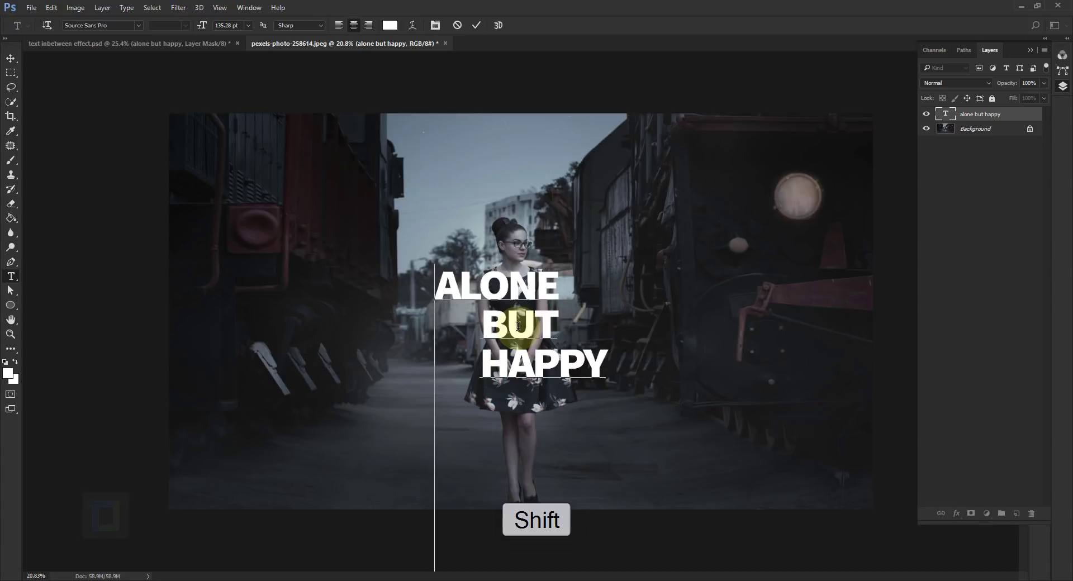
{"action": "key", "text": "shift+Right"}
{"action": "key", "text": "shift+Right"}
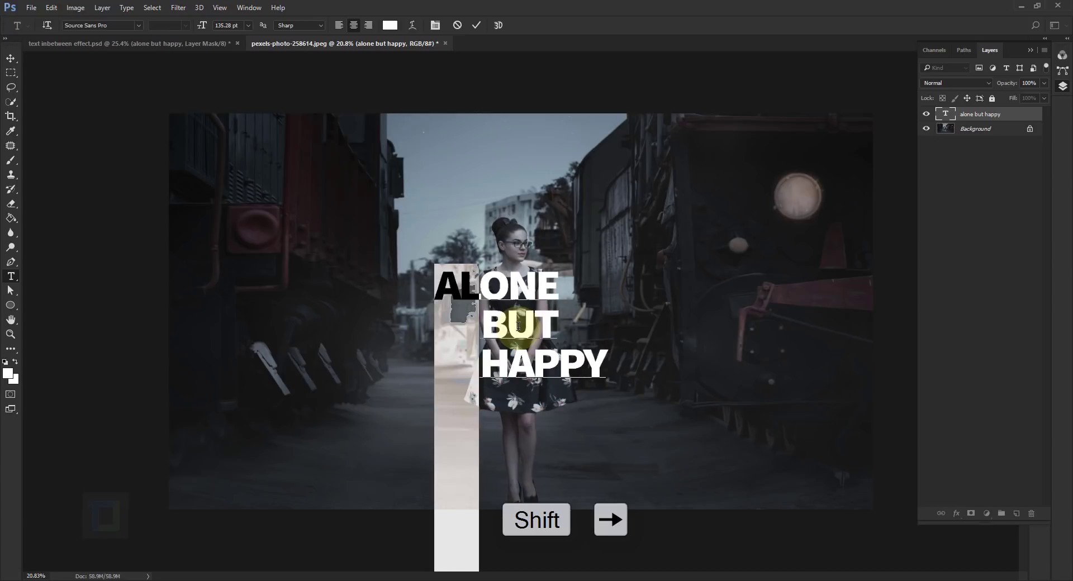
{"action": "key", "text": "shift+Right"}
{"action": "key", "text": "shift+Right"}
{"action": "key", "text": "shift+Right"}
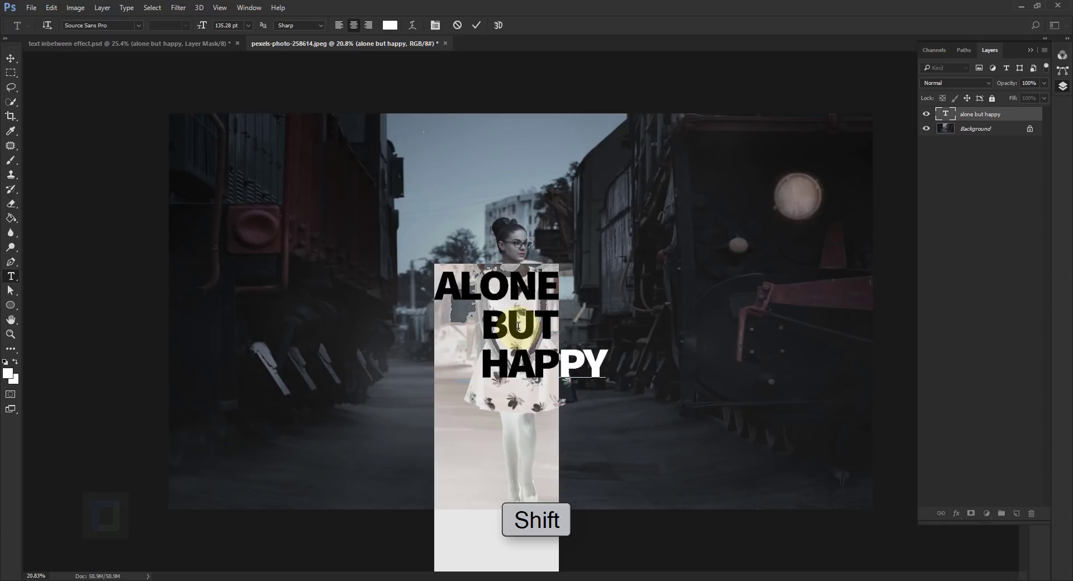
{"action": "key", "text": "shift+Down"}
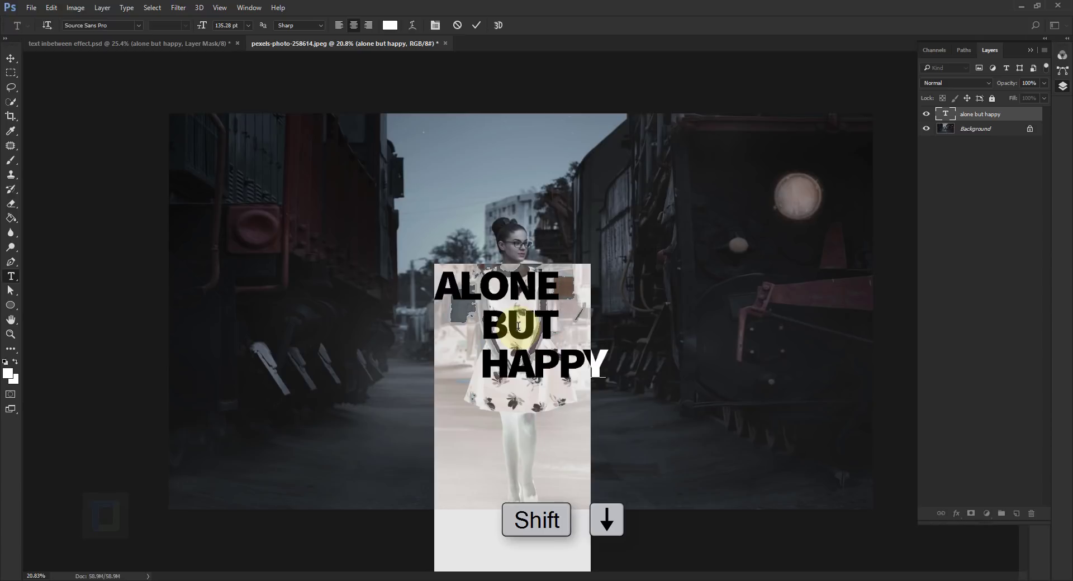
{"action": "left_click", "coordinate": [390, 26]}
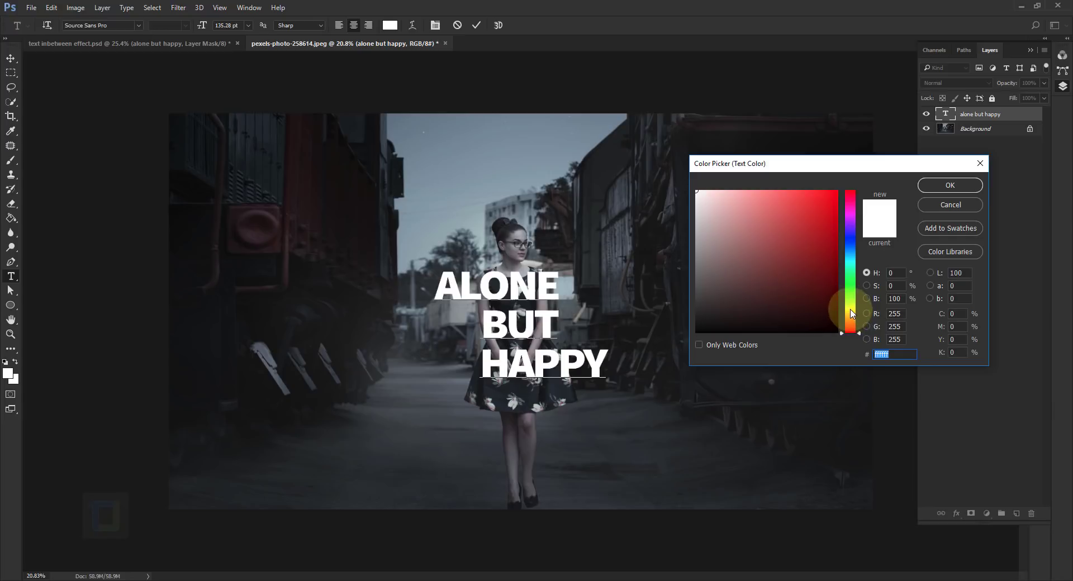
{"action": "left_click", "coordinate": [849, 312]}
{"action": "left_click", "coordinate": [740, 203]}
{"action": "mouse_move", "coordinate": [737, 200]}
{"action": "left_mouse_down"}
{"action": "mouse_move", "coordinate": [770, 201]}
{"action": "mouse_move", "coordinate": [749, 198]}
{"action": "left_mouse_up"}
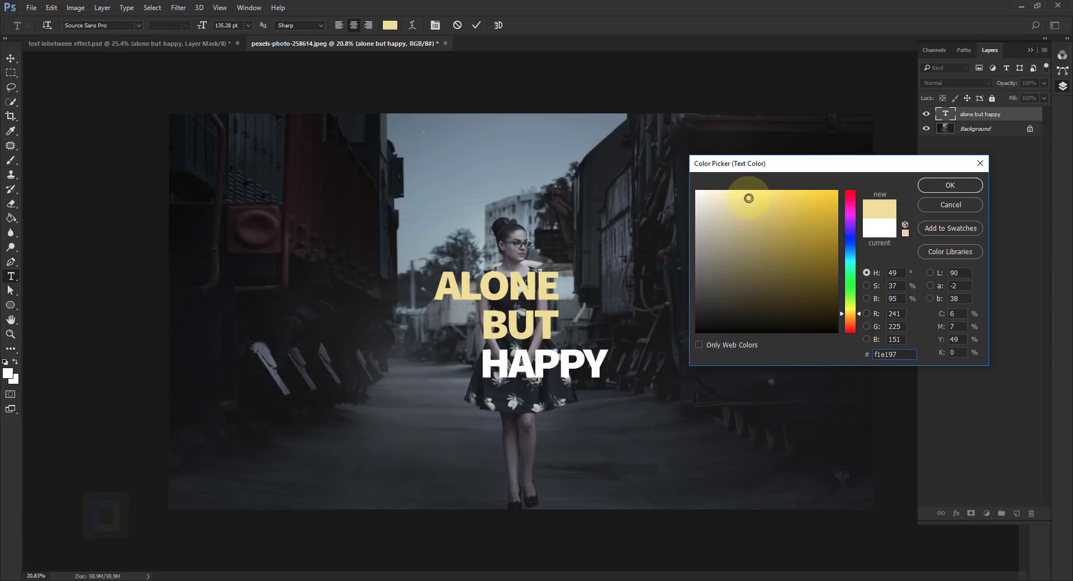
{"action": "left_click_drag", "start_coordinate": [748, 199], "coordinate": [744, 197]}
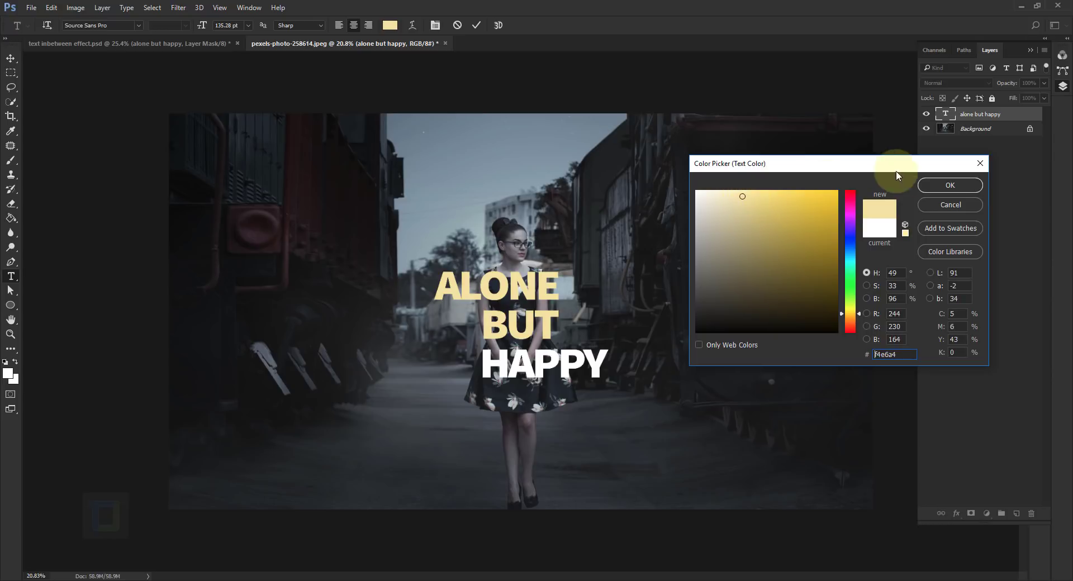
{"action": "left_click", "coordinate": [950, 185]}
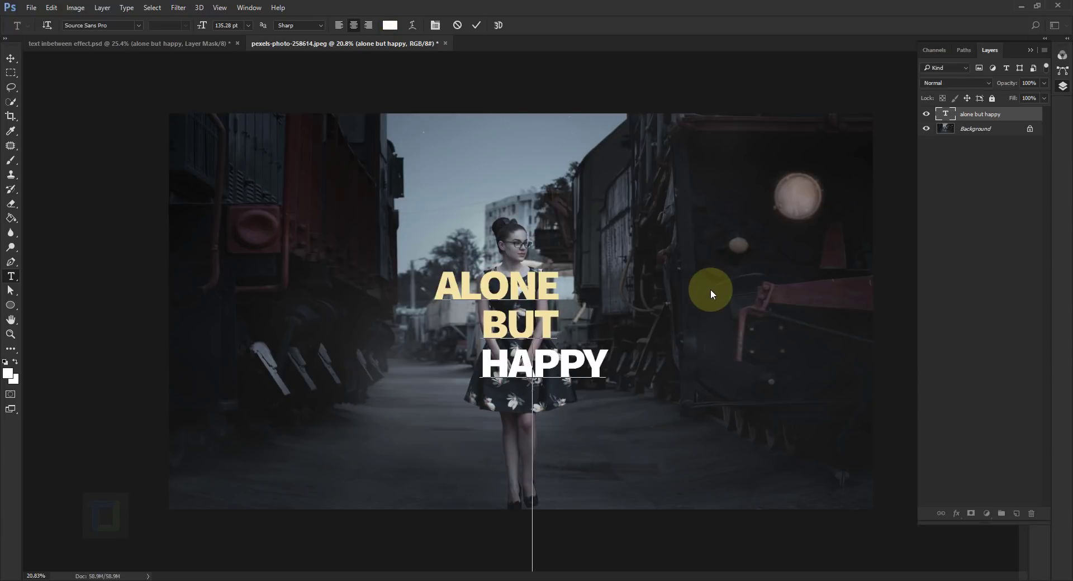
Color the word HAPPY pale cyan (#a1f2f7) and commit the text edit.
{"action": "key", "text": "shift+Right"}
{"action": "key", "text": "shift+Right"}
{"action": "key", "text": "shift+Right"}
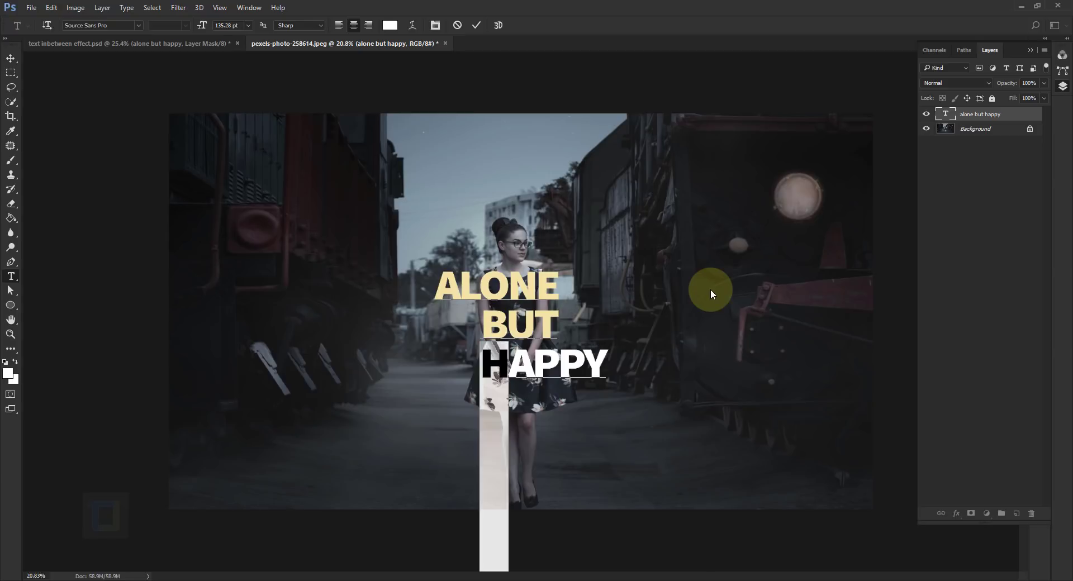
{"action": "key", "text": "shift+Right"}
{"action": "key", "text": "shift+Right"}
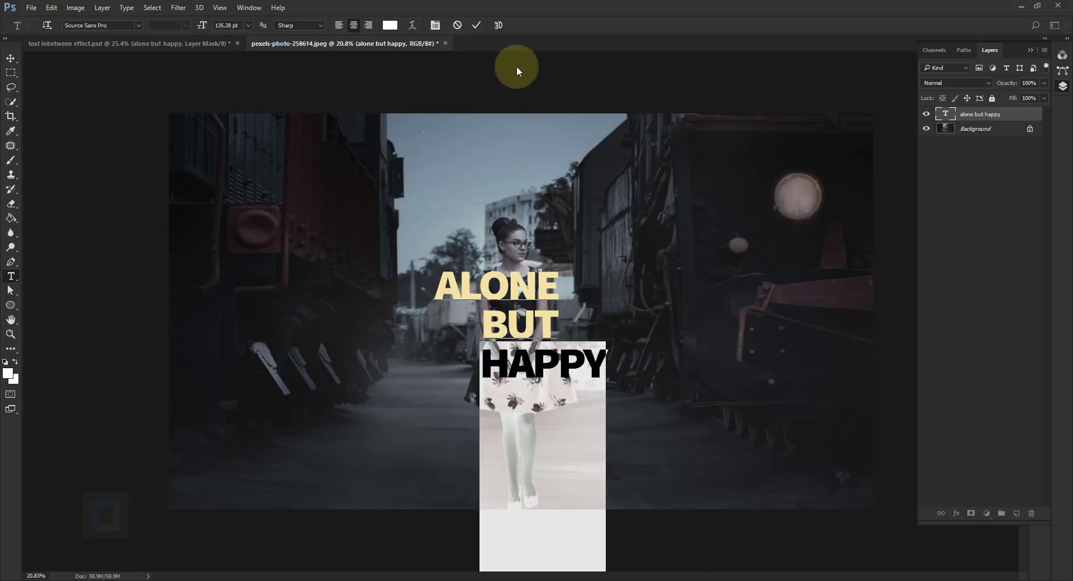
{"action": "left_click", "coordinate": [390, 25]}
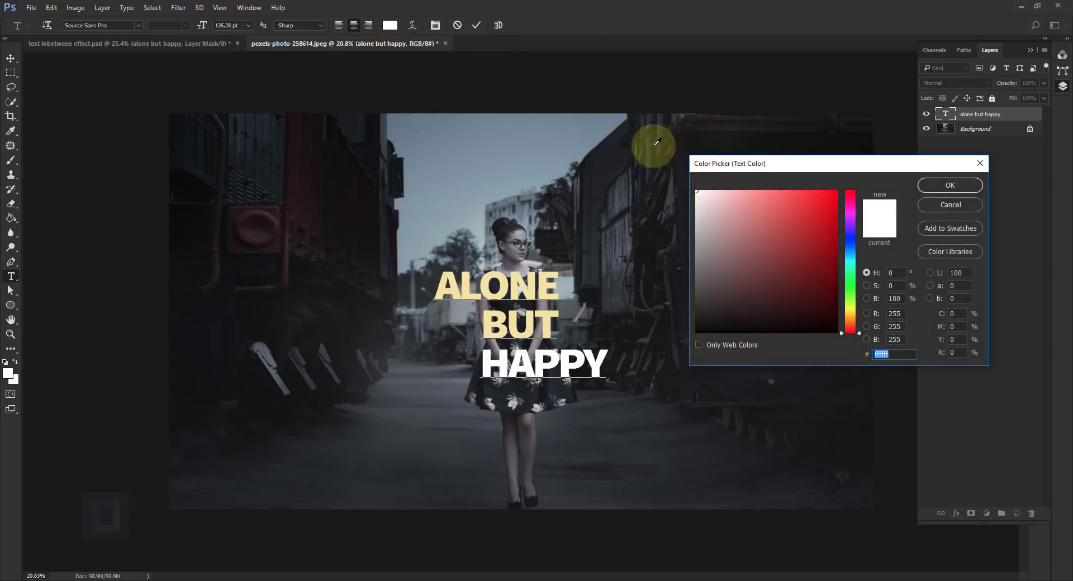
{"action": "left_click", "coordinate": [849, 260]}
{"action": "left_click", "coordinate": [743, 196]}
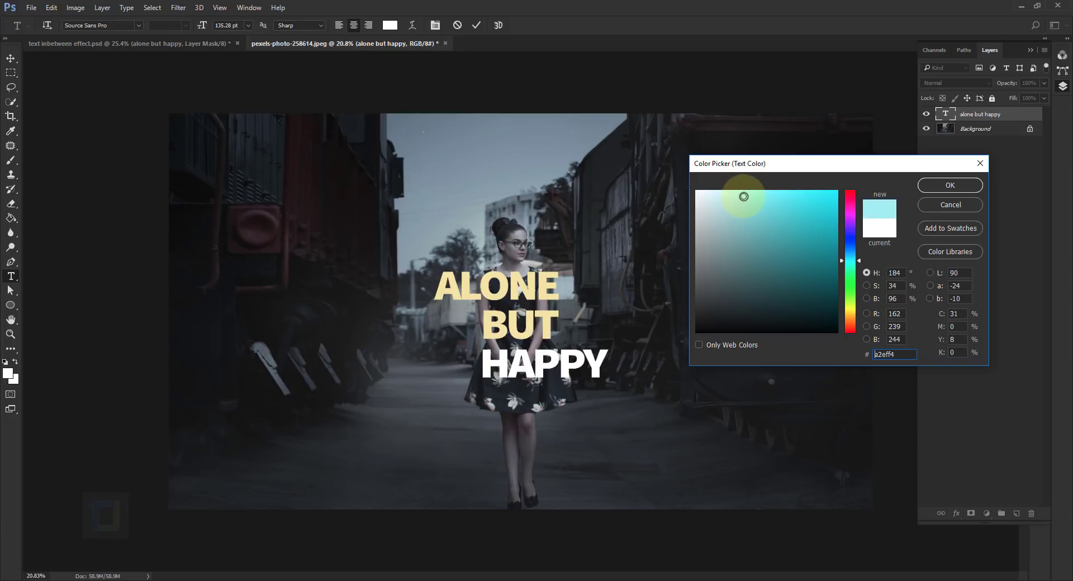
{"action": "left_click", "coordinate": [746, 197]}
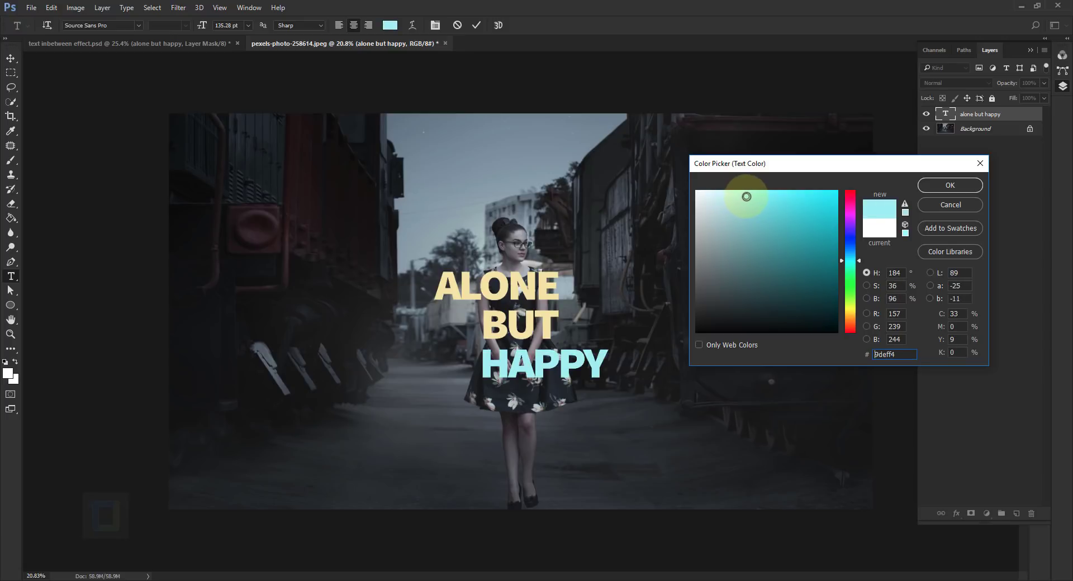
{"action": "mouse_move", "coordinate": [747, 197]}
{"action": "left_mouse_down"}
{"action": "mouse_move", "coordinate": [747, 208]}
{"action": "mouse_move", "coordinate": [745, 194]}
{"action": "left_mouse_up"}
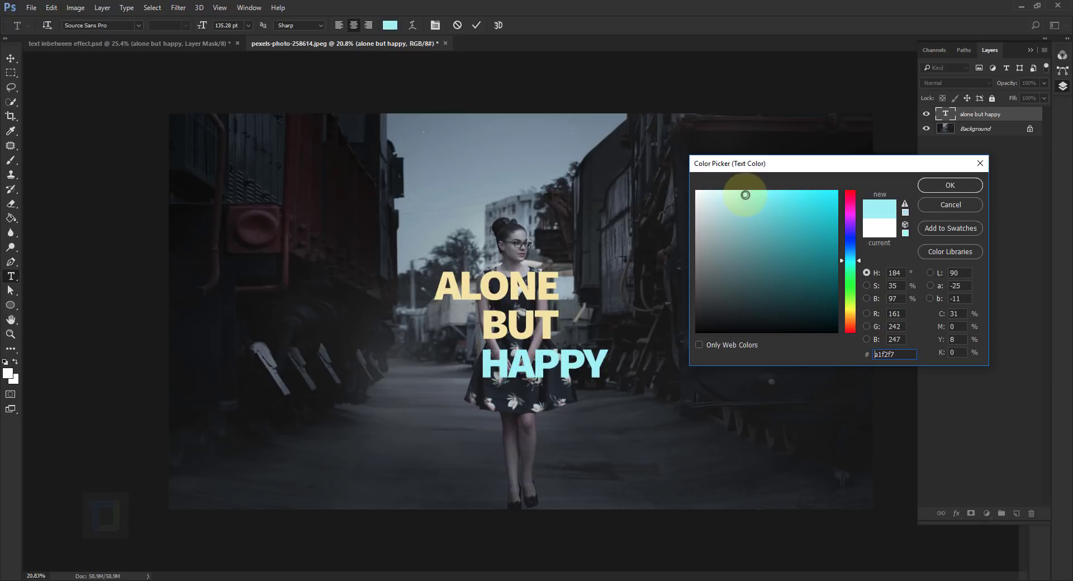
{"action": "left_click", "coordinate": [944, 184]}
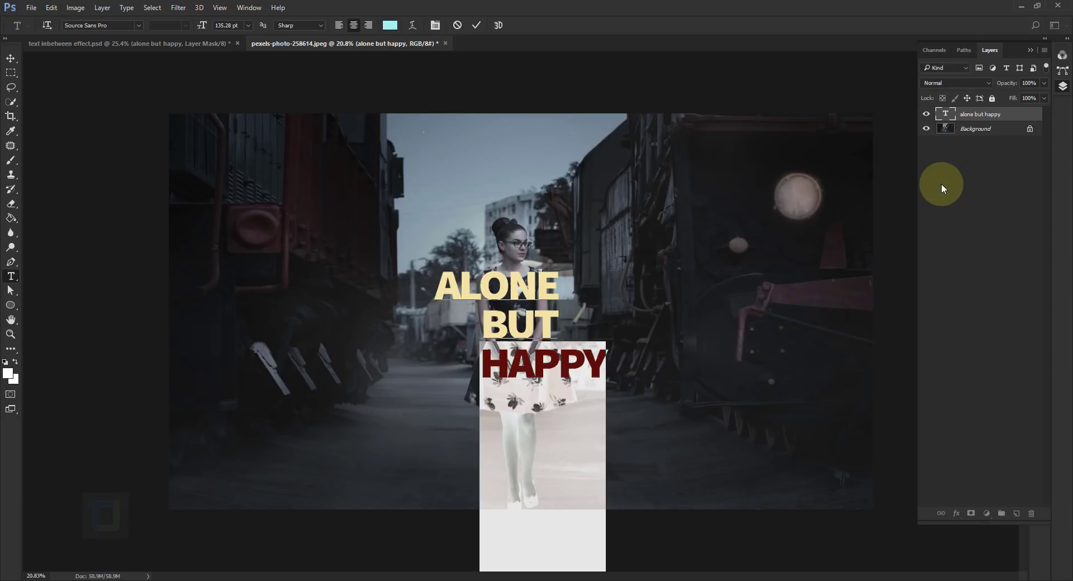
{"action": "left_click", "coordinate": [476, 25]}
{"action": "key", "text": "v"}
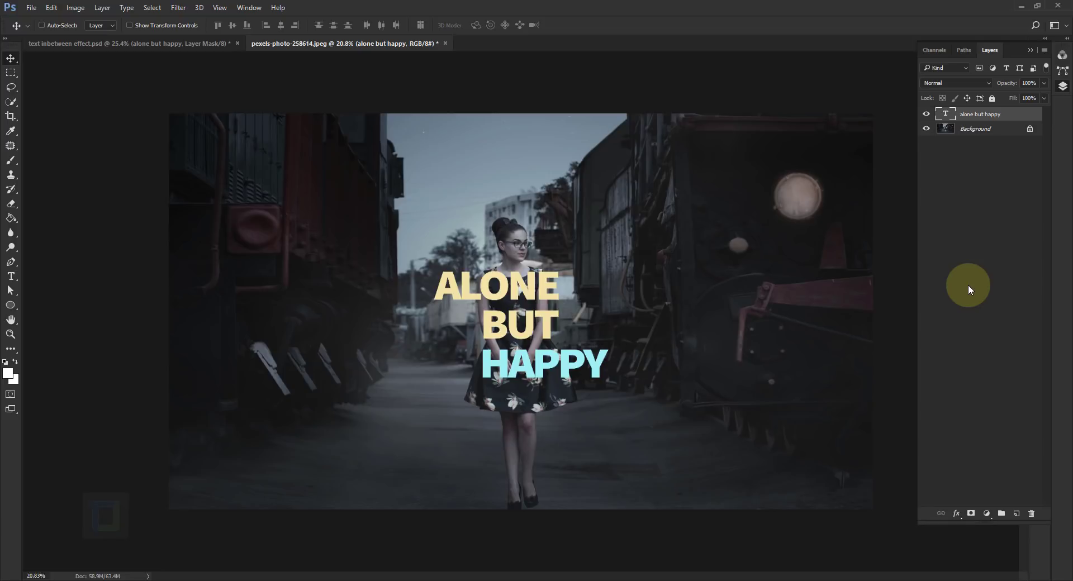
Add a layer mask to the text layer and set up a 60 px round brush with 83% hardness.
{"action": "scroll", "coordinate": [524, 296], "scroll_direction": "up", "scroll_amount": 3}
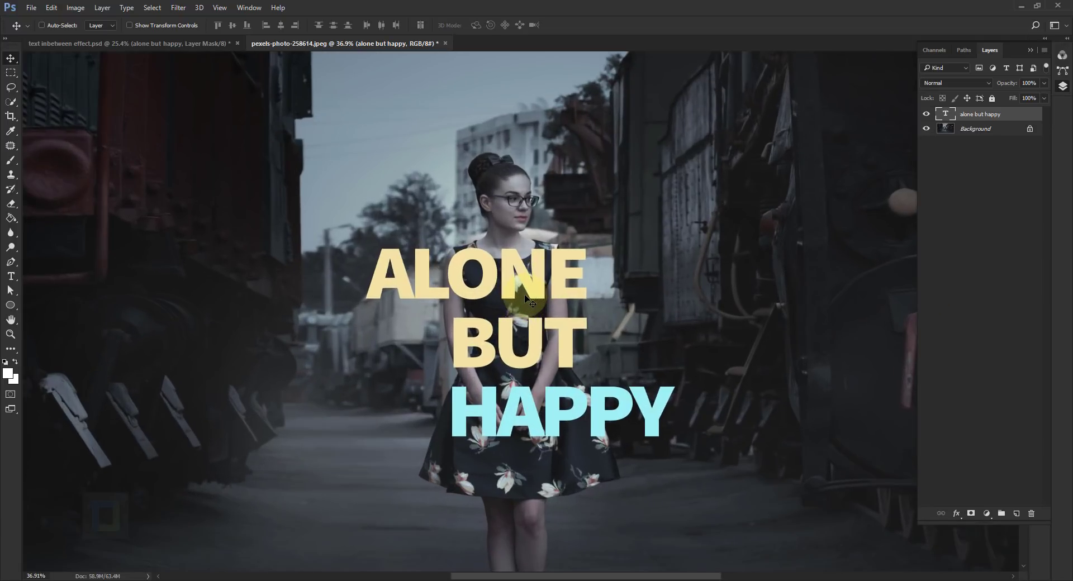
{"action": "scroll", "coordinate": [473, 302], "scroll_direction": "up", "scroll_amount": 3}
{"action": "scroll", "coordinate": [472, 303], "scroll_direction": "down", "scroll_amount": 2}
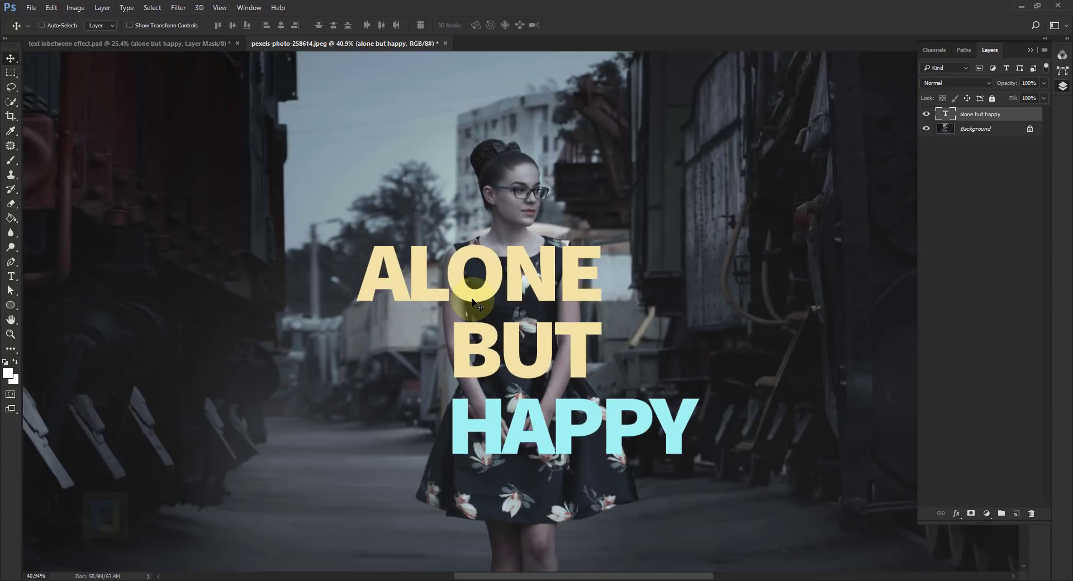
{"action": "left_click", "coordinate": [970, 513]}
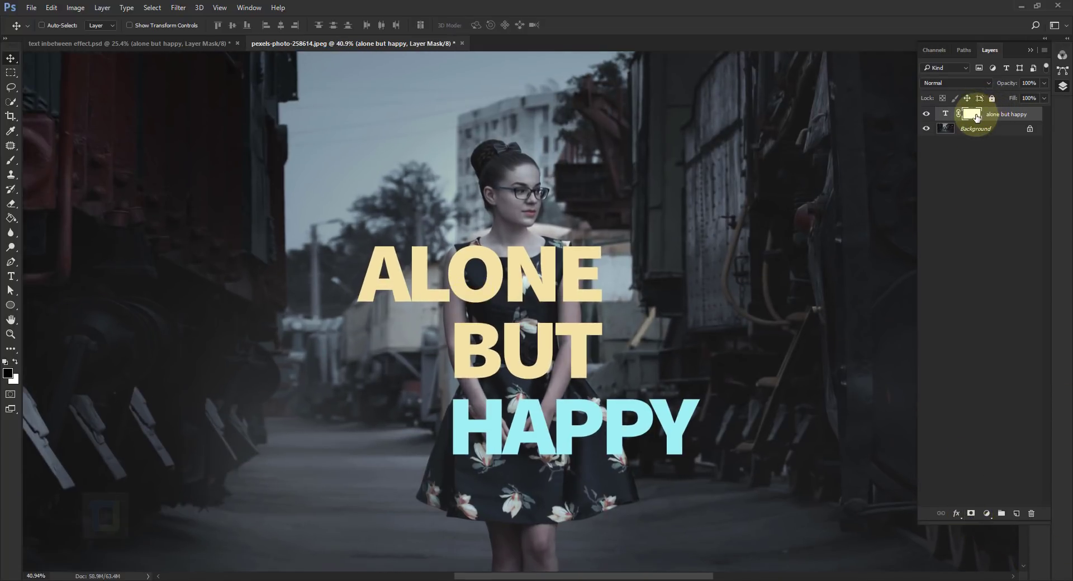
{"action": "left_click", "coordinate": [10, 160]}
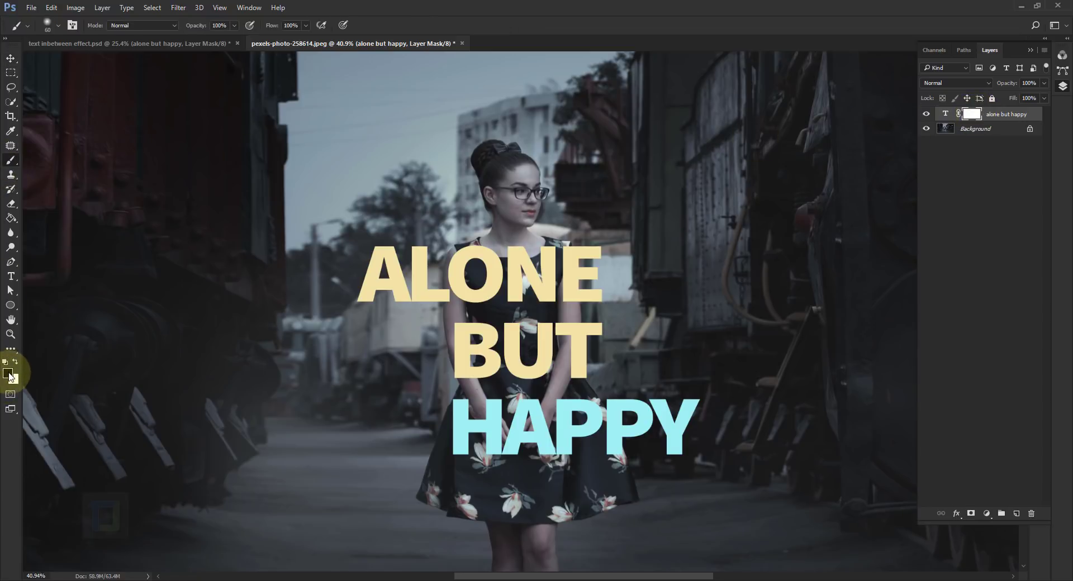
{"action": "right_click", "coordinate": [491, 267]}
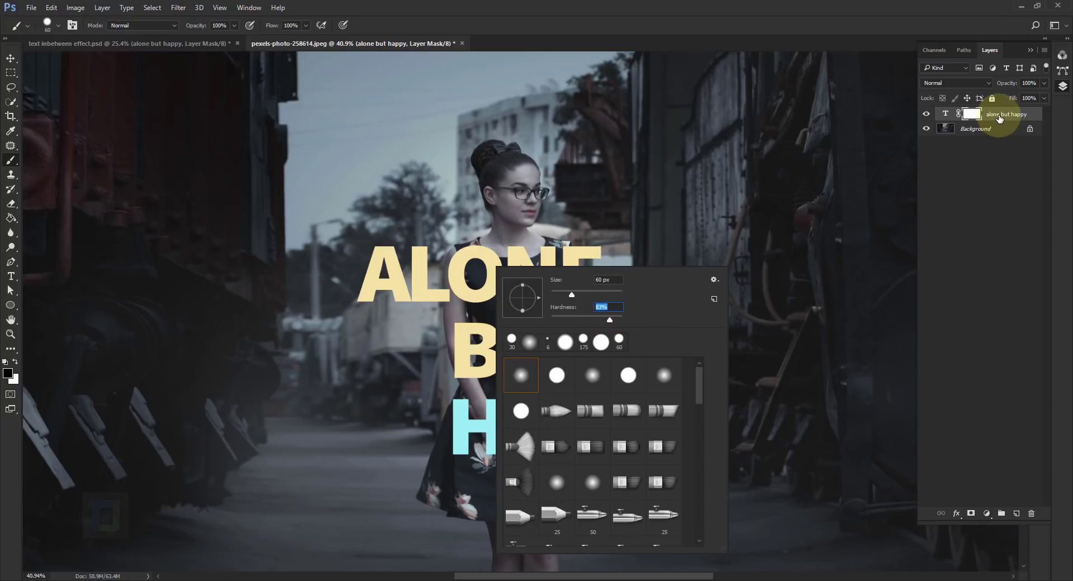
Lower the text layer's opacity to 26% so the woman shows through the letters.
{"action": "left_click", "coordinate": [945, 114]}
{"action": "scroll", "coordinate": [555, 208], "scroll_direction": "down", "scroll_amount": 1}
{"action": "left_click_drag", "start_coordinate": [1009, 85], "coordinate": [976, 87]}
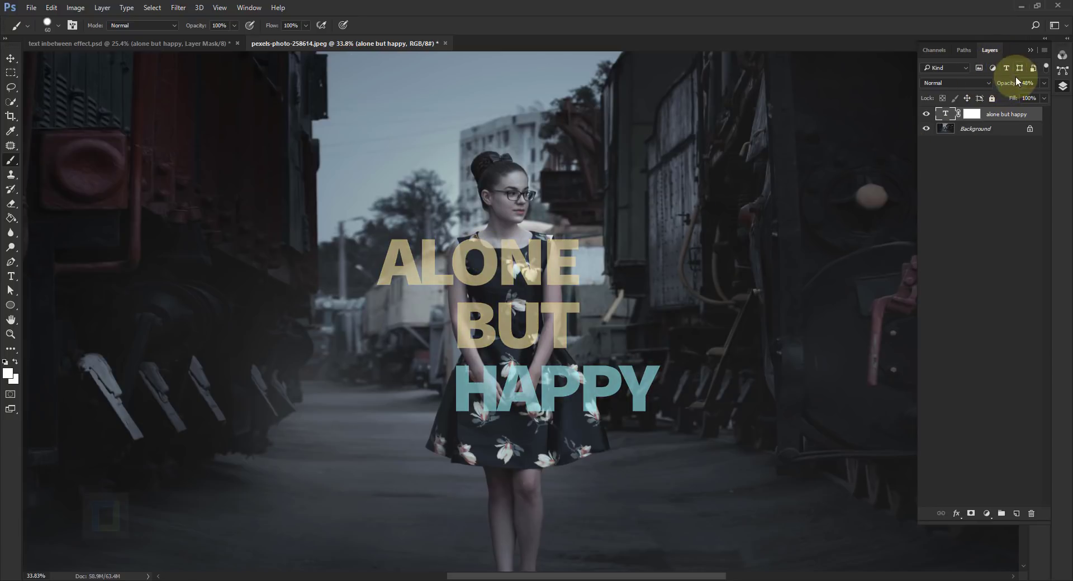
{"action": "left_click_drag", "start_coordinate": [1015, 80], "coordinate": [996, 83]}
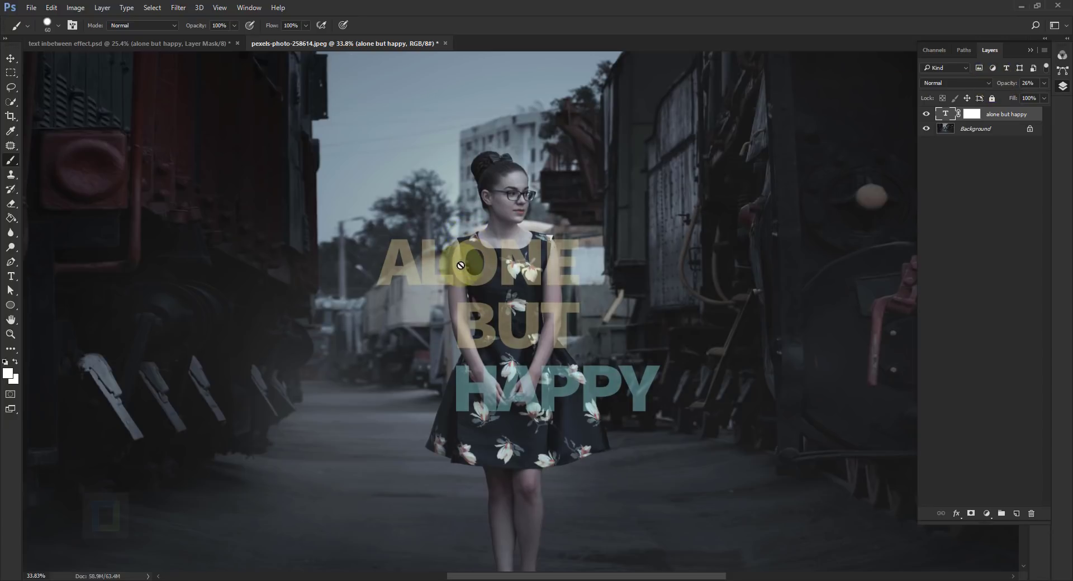
Paint black on the layer mask with a 20 px brush to hide the foot of the L where it overlaps her arm.
{"action": "left_click", "coordinate": [971, 114]}
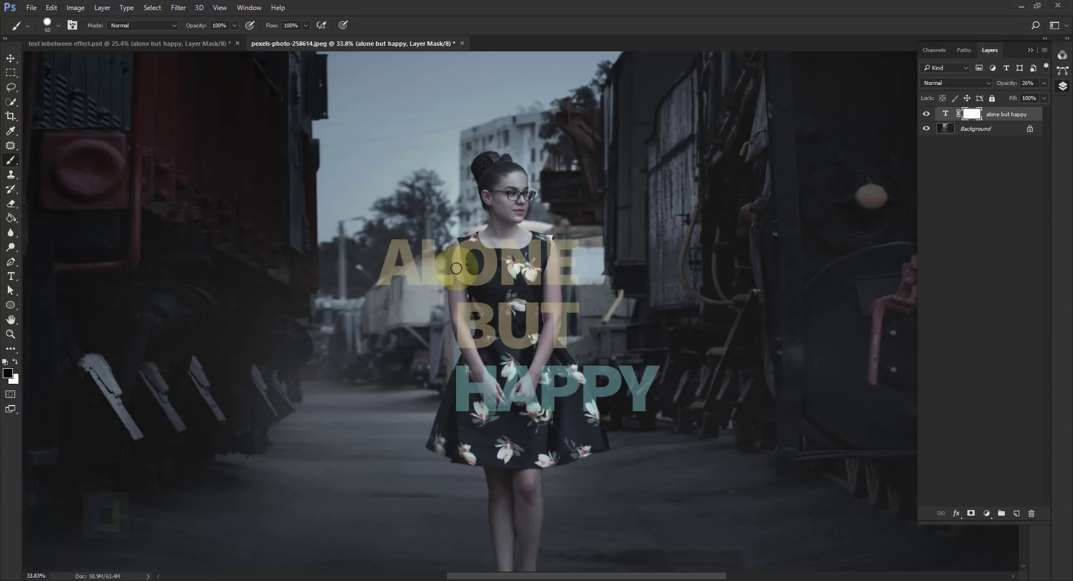
{"action": "scroll", "coordinate": [456, 268], "scroll_direction": "up", "scroll_amount": 10}
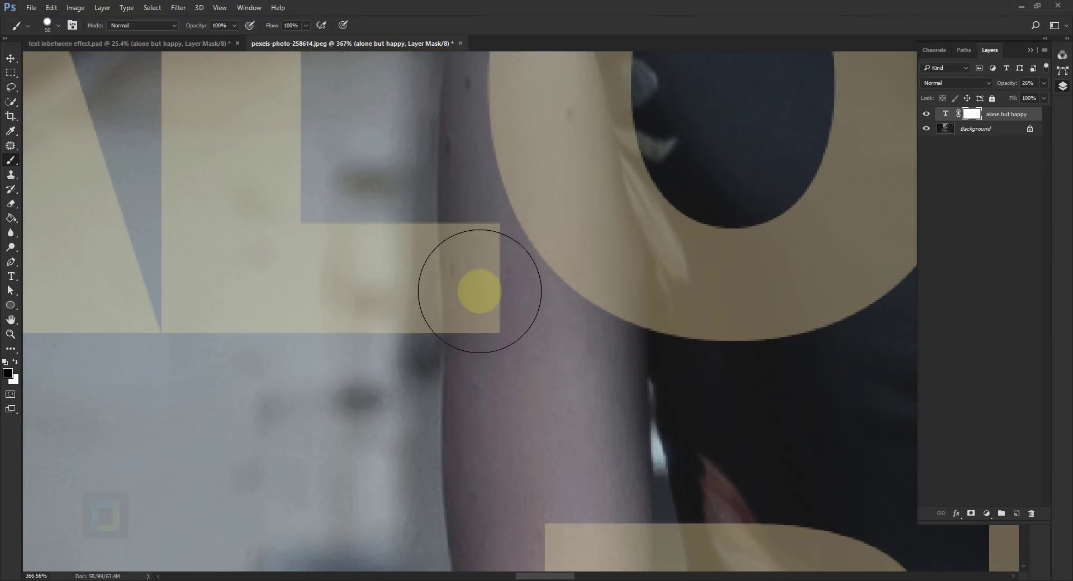
{"action": "key", "text": "ctrl+KP_Add"}
{"action": "key", "text": "bracketleft"}
{"action": "key", "text": "bracketleft"}
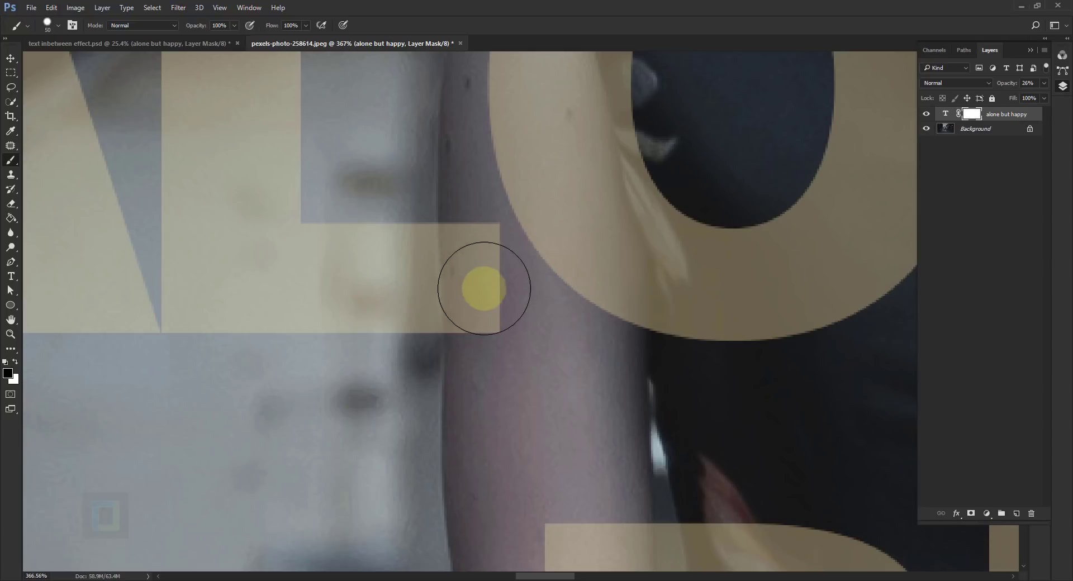
{"action": "key", "text": "bracketleft"}
{"action": "mouse_move", "coordinate": [469, 223]}
{"action": "left_mouse_down"}
{"action": "mouse_move", "coordinate": [482, 309]}
{"action": "mouse_move", "coordinate": [483, 232]}
{"action": "mouse_move", "coordinate": [483, 360]}
{"action": "mouse_move", "coordinate": [456, 209]}
{"action": "mouse_move", "coordinate": [462, 341]}
{"action": "mouse_move", "coordinate": [490, 368]}
{"action": "left_mouse_up"}
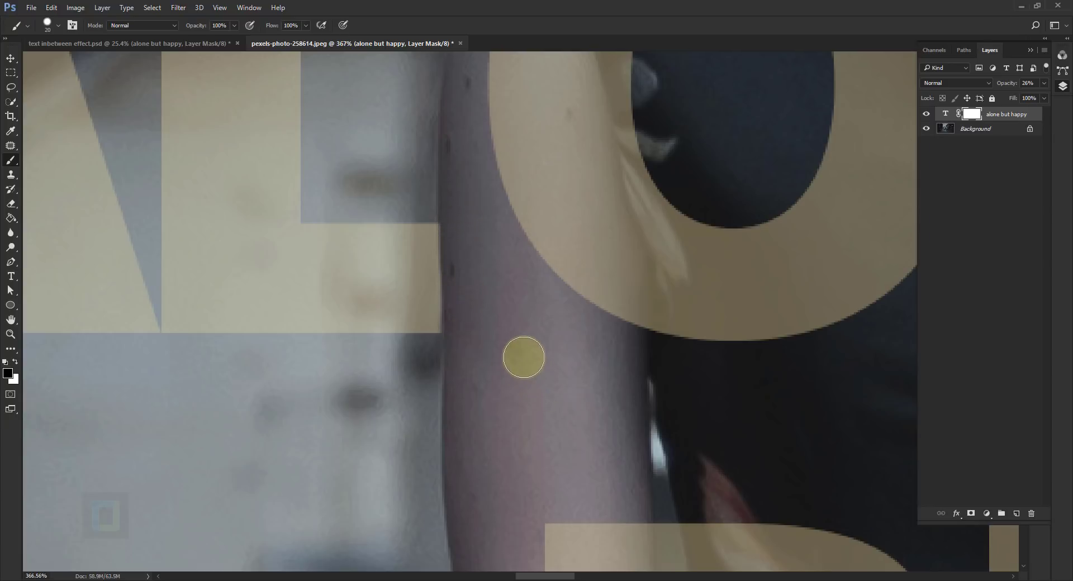
Paint black on the mask to hide the part of the B in BUT that overlaps her arm, following the arm's edge.
{"action": "key", "text": "ctrl+0"}
{"action": "scroll", "coordinate": [681, 294], "scroll_direction": "up", "scroll_amount": 3}
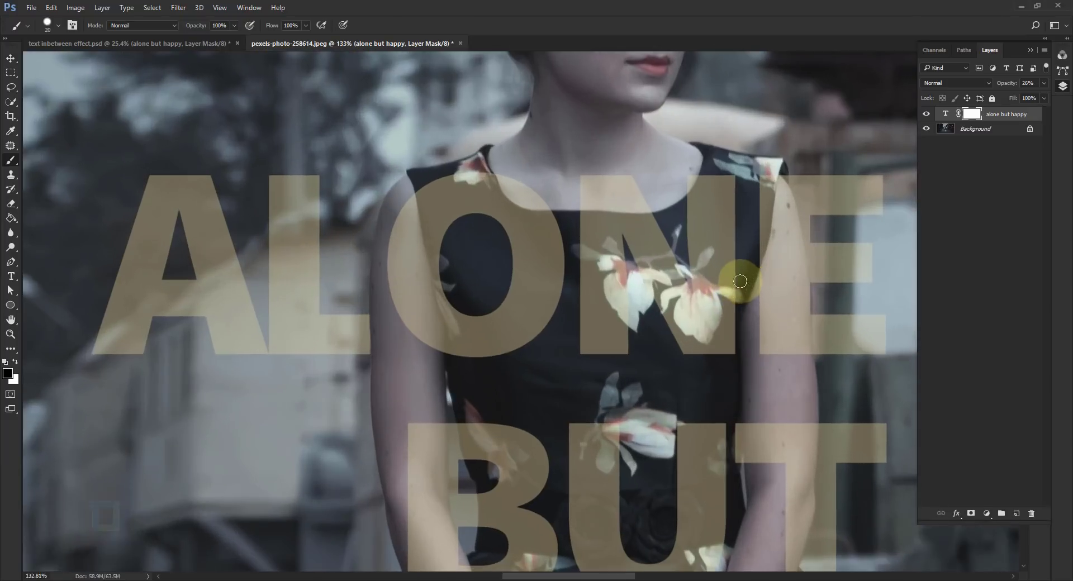
{"action": "left_click_drag", "start_coordinate": [742, 283], "coordinate": [515, 282]}
{"action": "scroll", "coordinate": [481, 224], "scroll_direction": "up", "scroll_amount": 1}
{"action": "scroll", "coordinate": [481, 223], "scroll_direction": "up", "scroll_amount": 2}
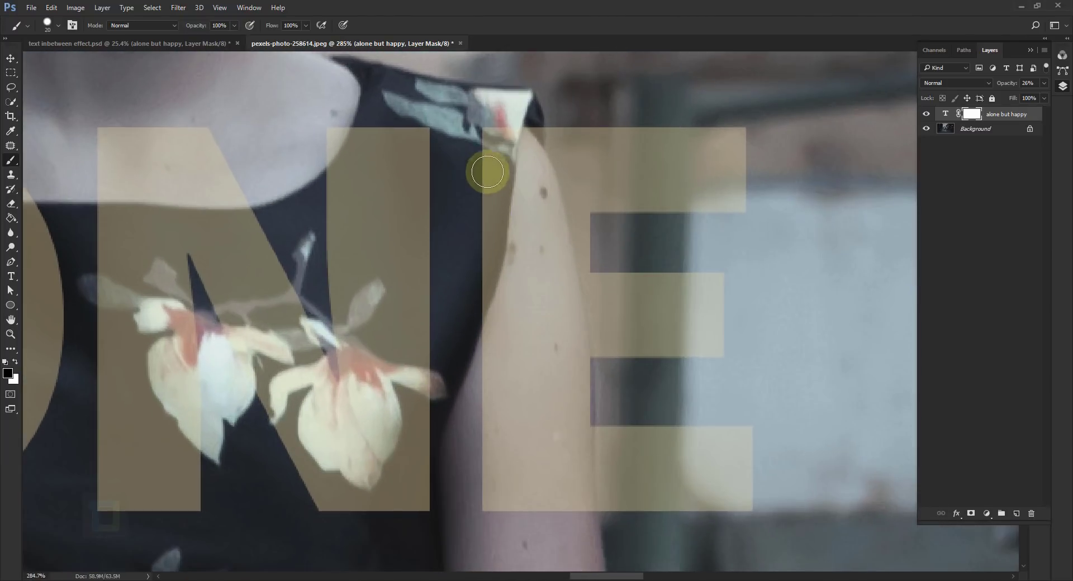
{"action": "scroll", "coordinate": [535, 415], "scroll_direction": "down", "scroll_amount": 5}
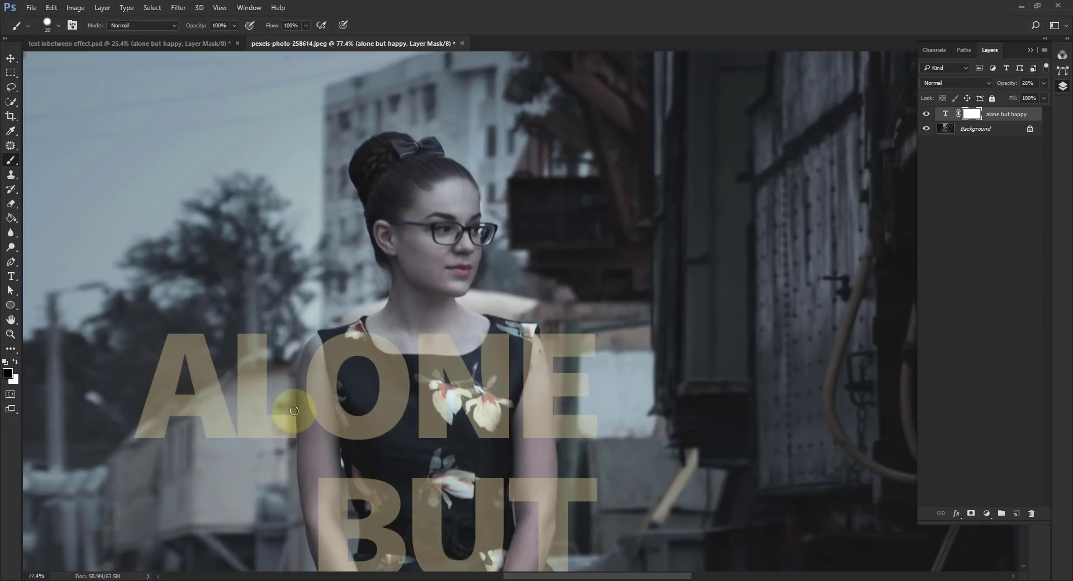
{"action": "left_click_drag", "start_coordinate": [414, 438], "coordinate": [493, 249]}
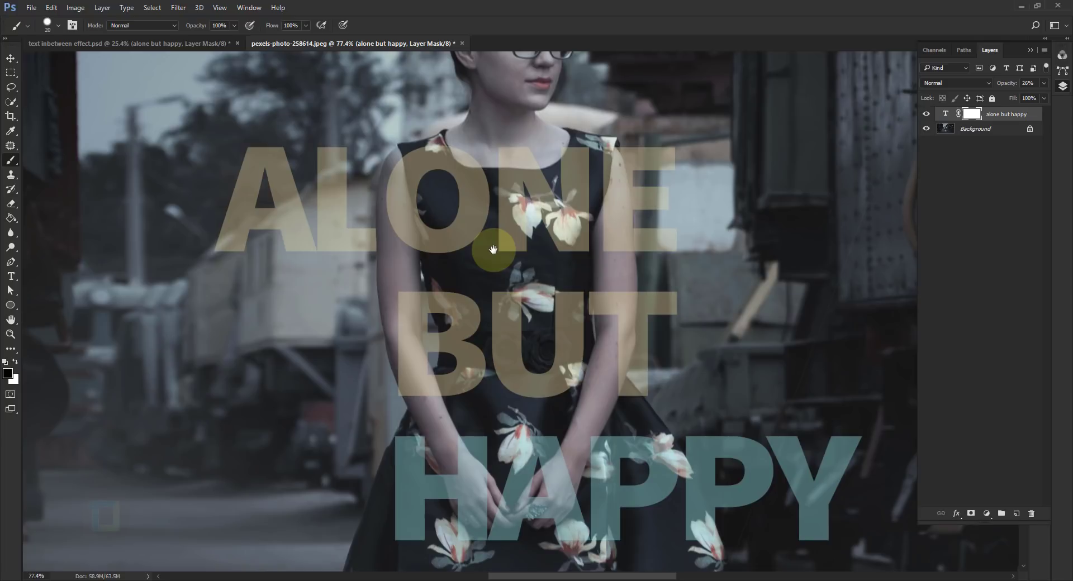
{"action": "scroll", "coordinate": [522, 375], "scroll_direction": "up", "scroll_amount": 5}
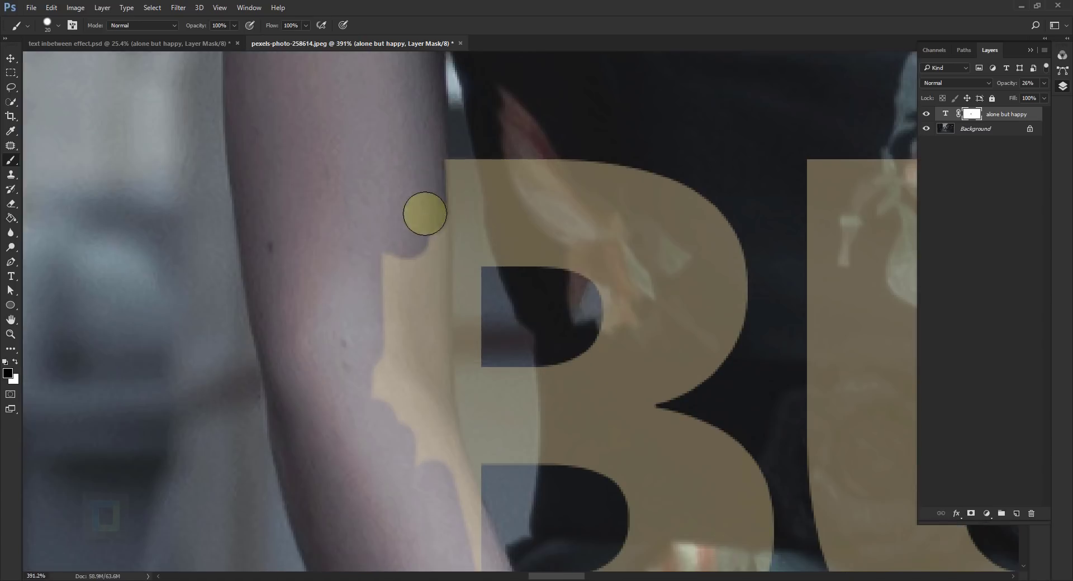
{"action": "mouse_move", "coordinate": [424, 213]}
{"action": "left_mouse_down"}
{"action": "mouse_move", "coordinate": [388, 422]}
{"action": "mouse_move", "coordinate": [427, 269]}
{"action": "mouse_move", "coordinate": [426, 444]}
{"action": "left_mouse_up"}
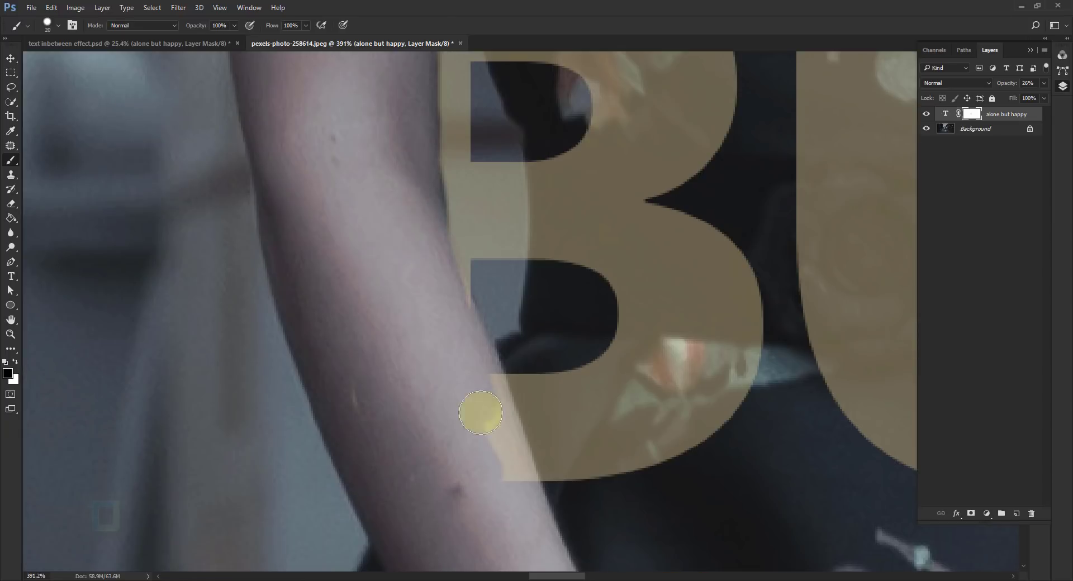
{"action": "mouse_move", "coordinate": [479, 412]}
{"action": "left_mouse_down"}
{"action": "mouse_move", "coordinate": [413, 308]}
{"action": "mouse_move", "coordinate": [413, 160]}
{"action": "left_mouse_up"}
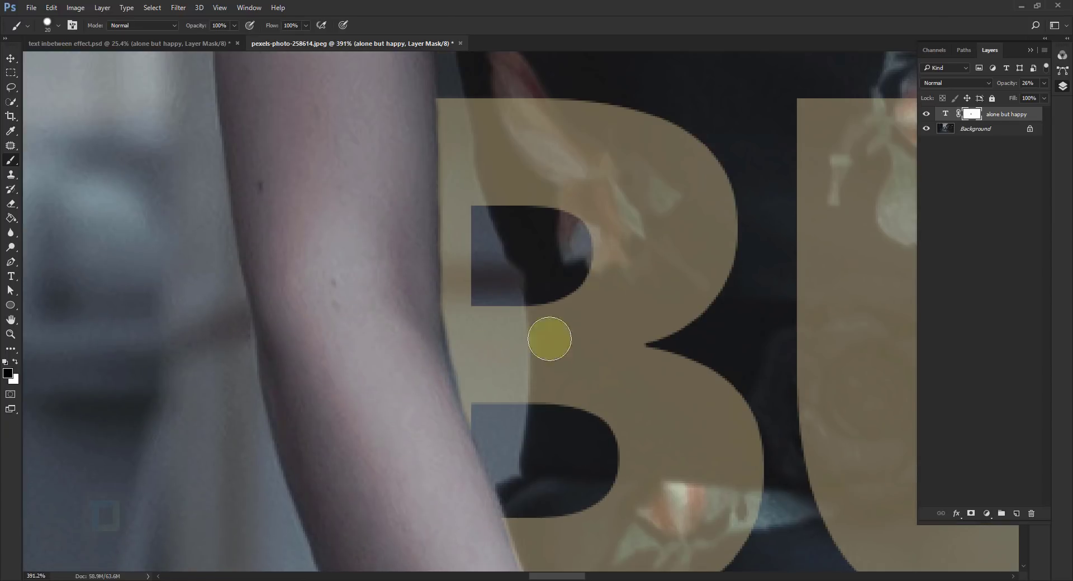
Mask out a spot of the B just beyond the arm's edge and paint it back in with white.
{"action": "left_click", "coordinate": [458, 372]}
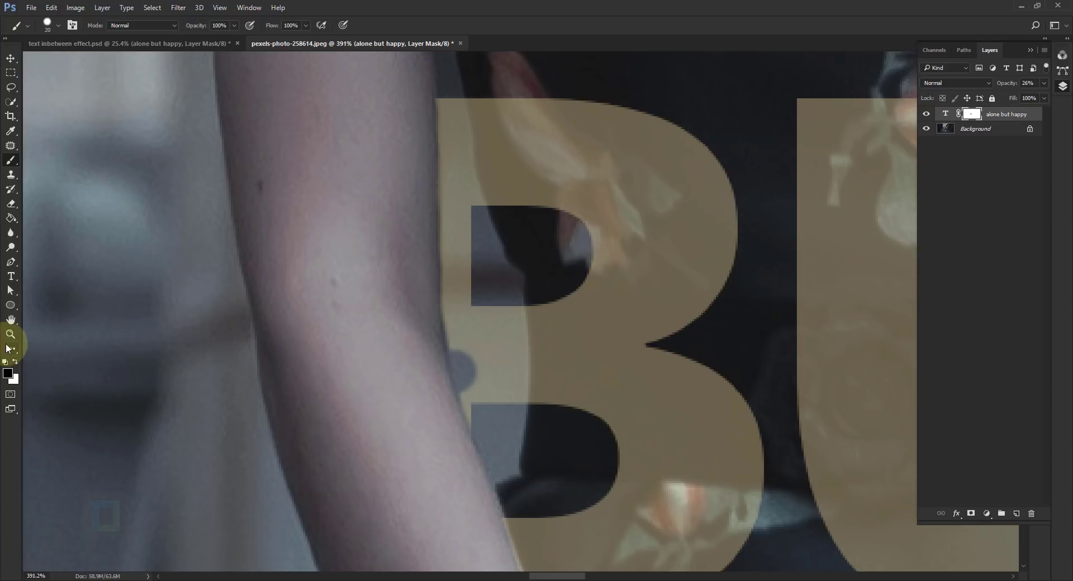
{"action": "left_click", "coordinate": [16, 361]}
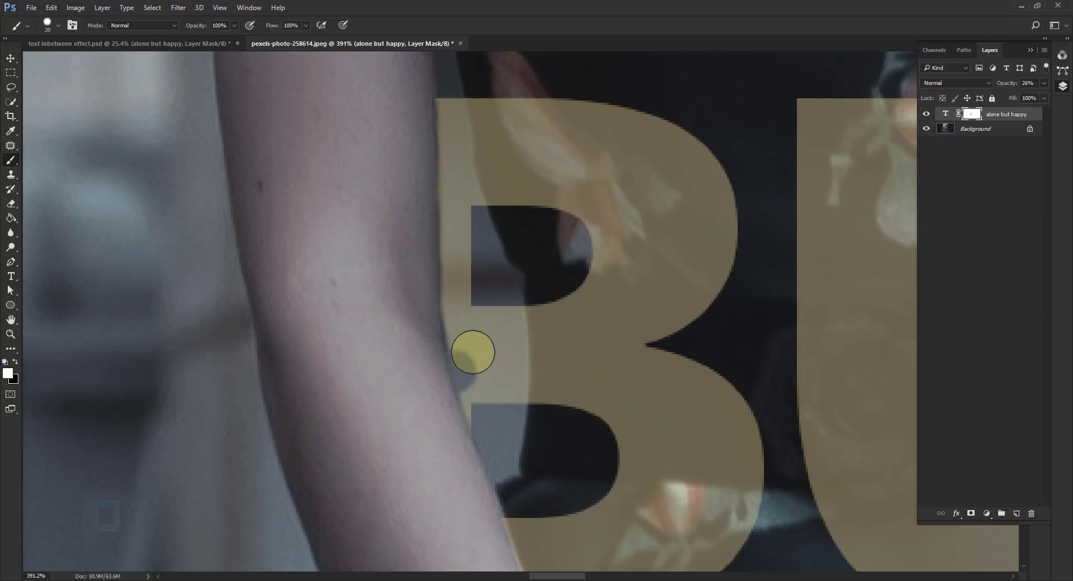
{"action": "mouse_move", "coordinate": [475, 364]}
{"action": "left_mouse_down"}
{"action": "mouse_move", "coordinate": [471, 376]}
{"action": "mouse_move", "coordinate": [472, 360]}
{"action": "left_mouse_up"}
{"action": "key", "text": "x"}
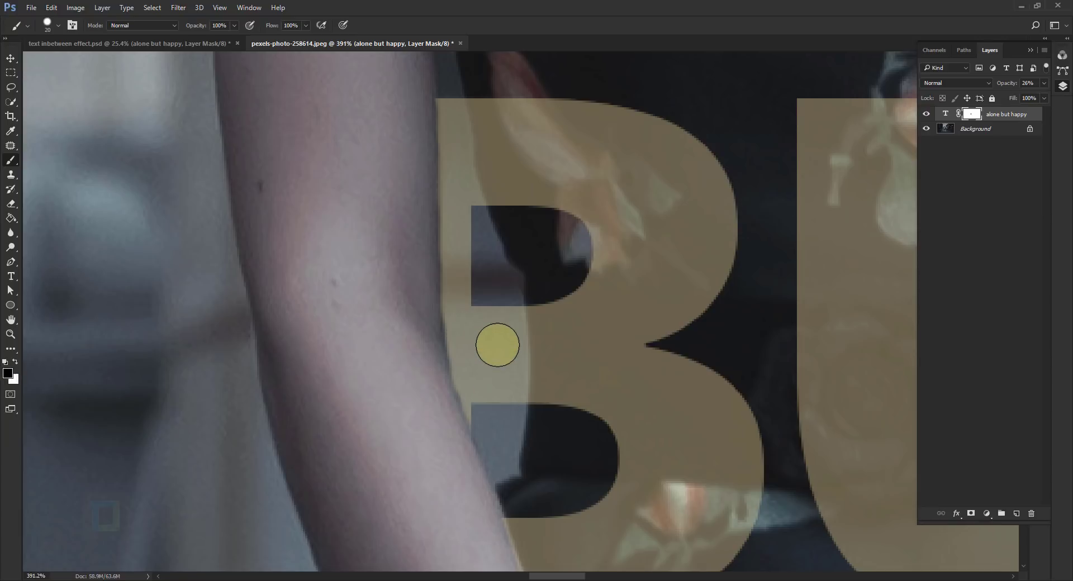
Raise the text layer's opacity to 100% to check the masked letters.
{"action": "scroll", "coordinate": [498, 287], "scroll_direction": "down", "scroll_amount": 5}
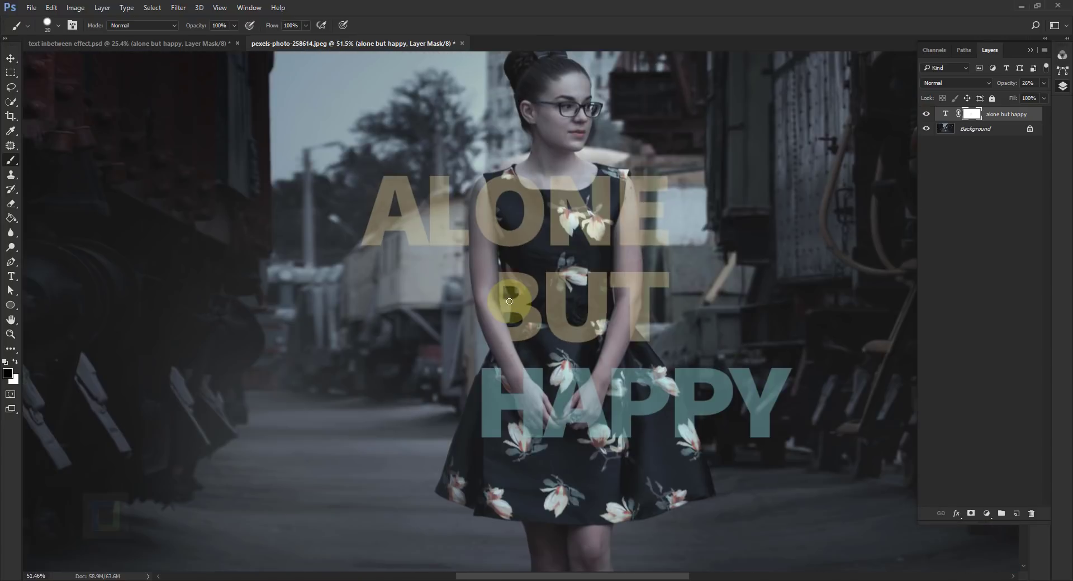
{"action": "scroll", "coordinate": [509, 301], "scroll_direction": "down", "scroll_amount": 1}
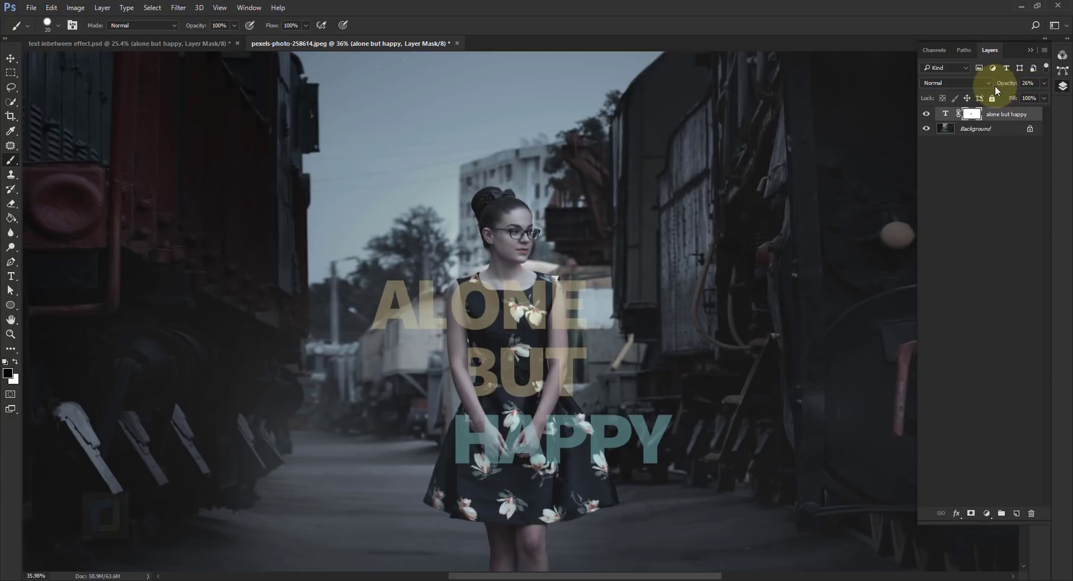
{"action": "left_click_drag", "start_coordinate": [996, 89], "coordinate": [1068, 89]}
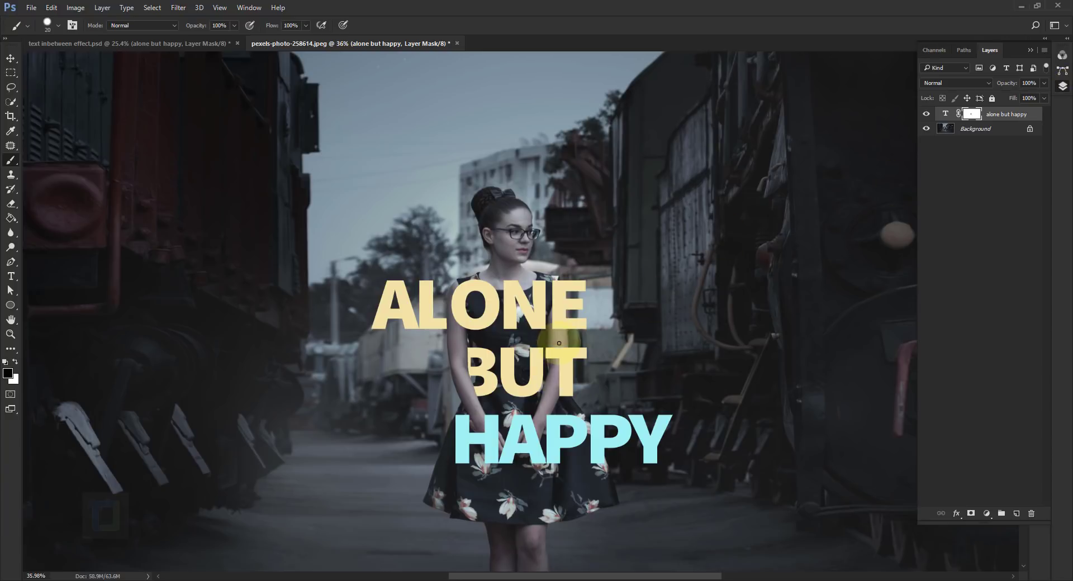
Lower the text layer's opacity to 23% and mask out the T in BUT where it crosses her other arm.
{"action": "left_click_drag", "start_coordinate": [1006, 83], "coordinate": [965, 84]}
{"action": "scroll", "coordinate": [538, 319], "scroll_direction": "up", "scroll_amount": 5}
{"action": "mouse_move", "coordinate": [538, 318]}
{"action": "left_mouse_down"}
{"action": "mouse_move", "coordinate": [545, 215]}
{"action": "mouse_move", "coordinate": [601, 231]}
{"action": "mouse_move", "coordinate": [564, 365]}
{"action": "left_mouse_up"}
{"action": "scroll", "coordinate": [564, 366], "scroll_direction": "down", "scroll_amount": 2}
{"action": "left_click_drag", "start_coordinate": [630, 175], "coordinate": [575, 343]}
{"action": "scroll", "coordinate": [639, 271], "scroll_direction": "up", "scroll_amount": 4}
{"action": "key", "text": "x"}
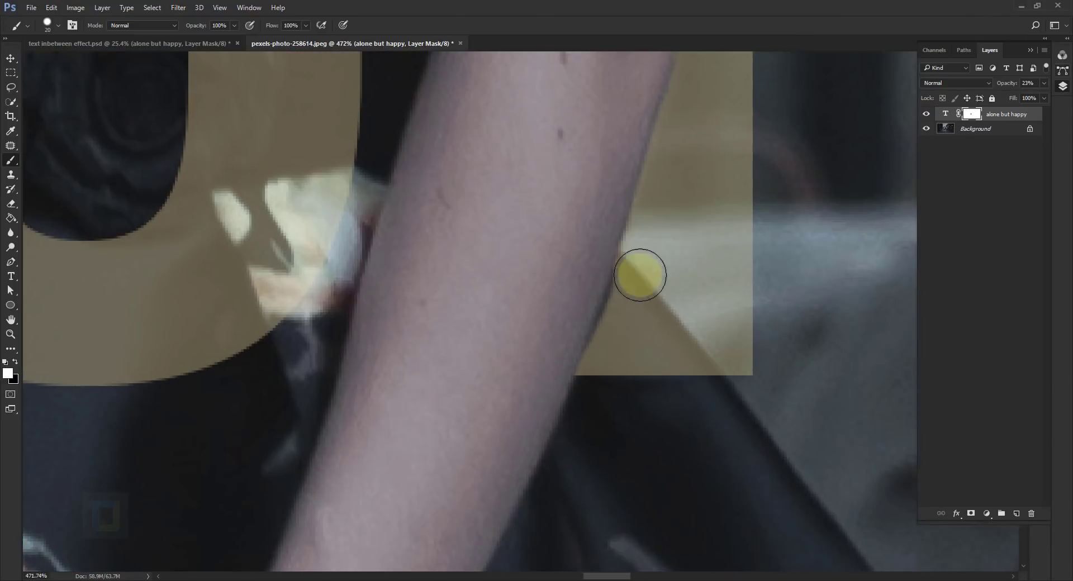
Restore the text layer's opacity to 100%.
{"action": "scroll", "coordinate": [630, 320], "scroll_direction": "down", "scroll_amount": 2}
{"action": "scroll", "coordinate": [680, 383], "scroll_direction": "down", "scroll_amount": 5}
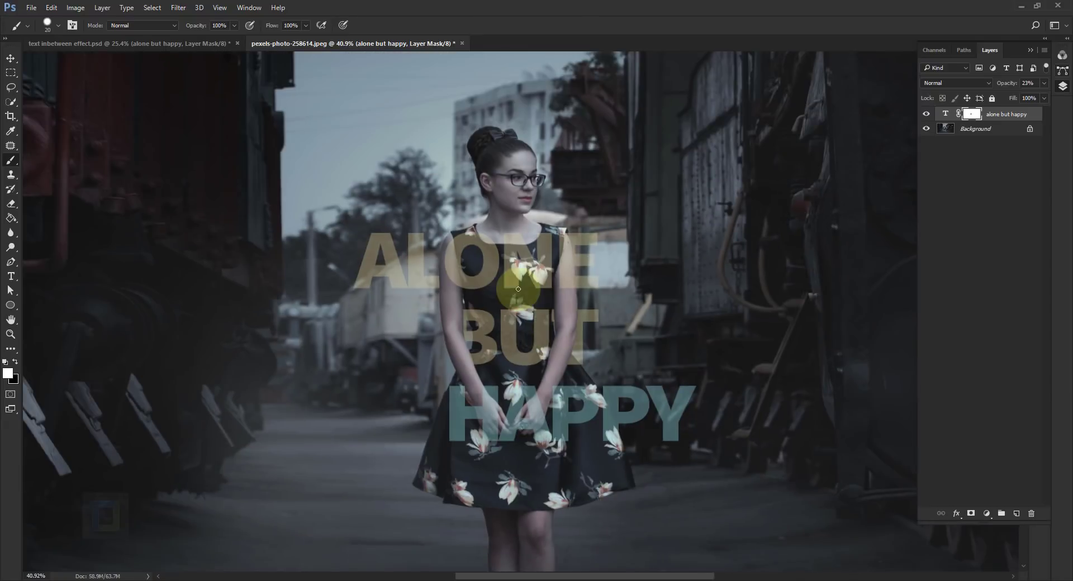
{"action": "left_click_drag", "start_coordinate": [1000, 89], "coordinate": [1061, 79]}
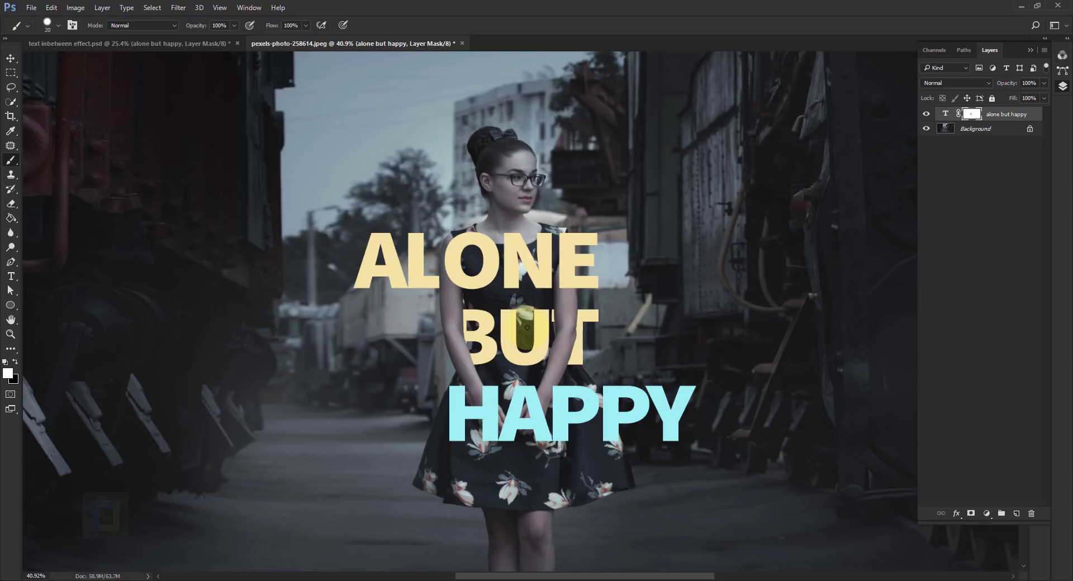
Lower the text layer's opacity to 11% so her hands show through the word HAPPY.
{"action": "scroll", "coordinate": [483, 410], "scroll_direction": "up", "scroll_amount": 2}
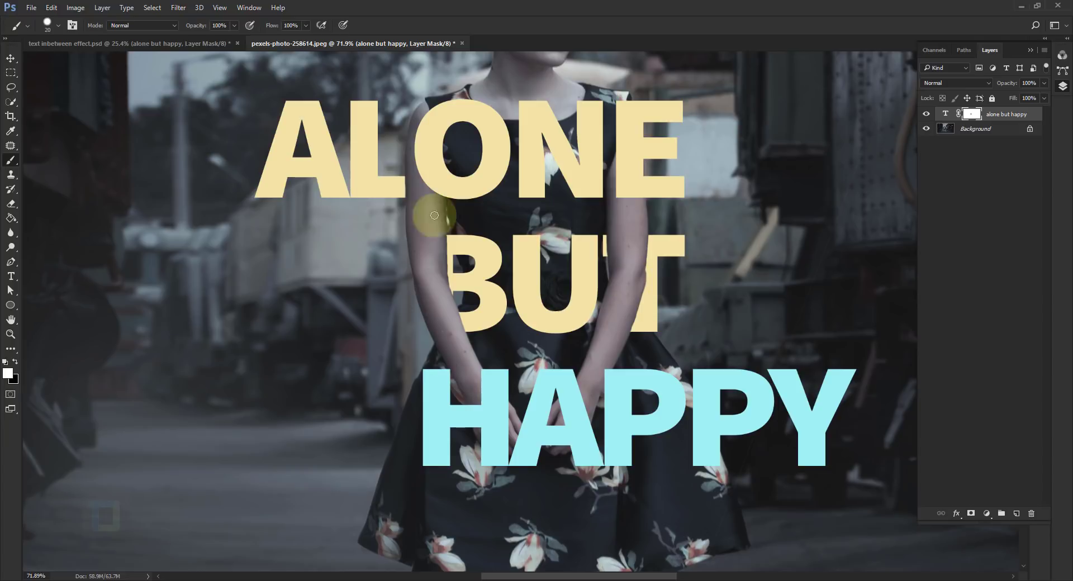
{"action": "scroll", "coordinate": [436, 288], "scroll_direction": "up", "scroll_amount": 2}
{"action": "left_click_drag", "start_coordinate": [450, 270], "coordinate": [481, 260]}
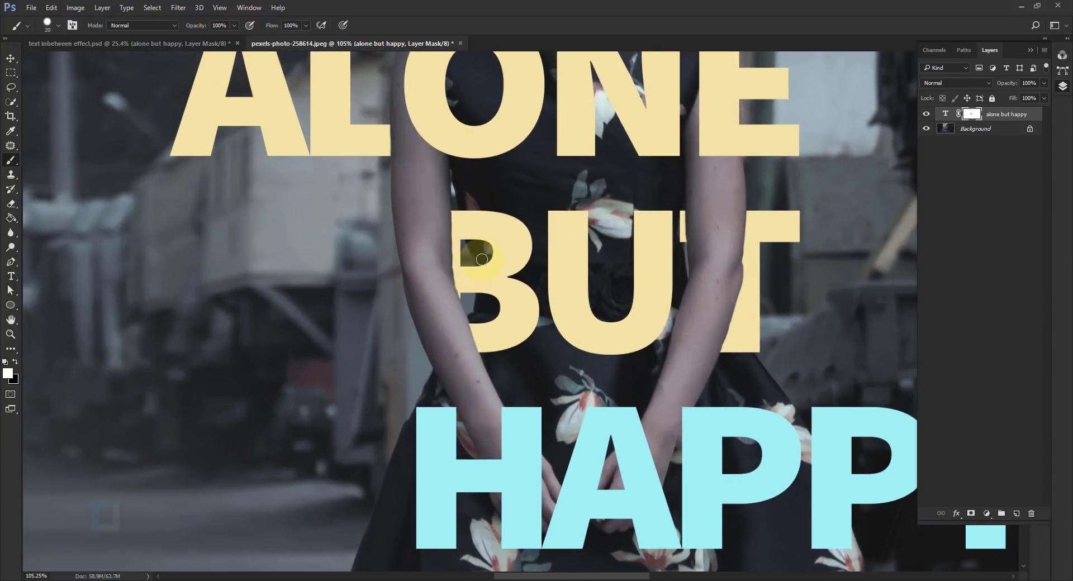
{"action": "left_click_drag", "start_coordinate": [461, 112], "coordinate": [475, 238]}
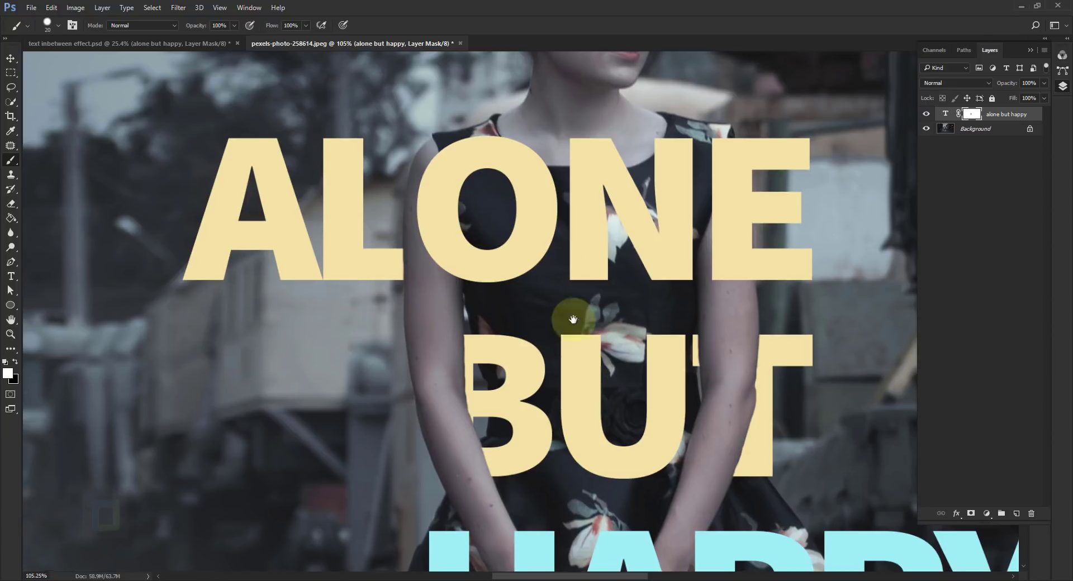
{"action": "left_click_drag", "start_coordinate": [567, 314], "coordinate": [559, 261]}
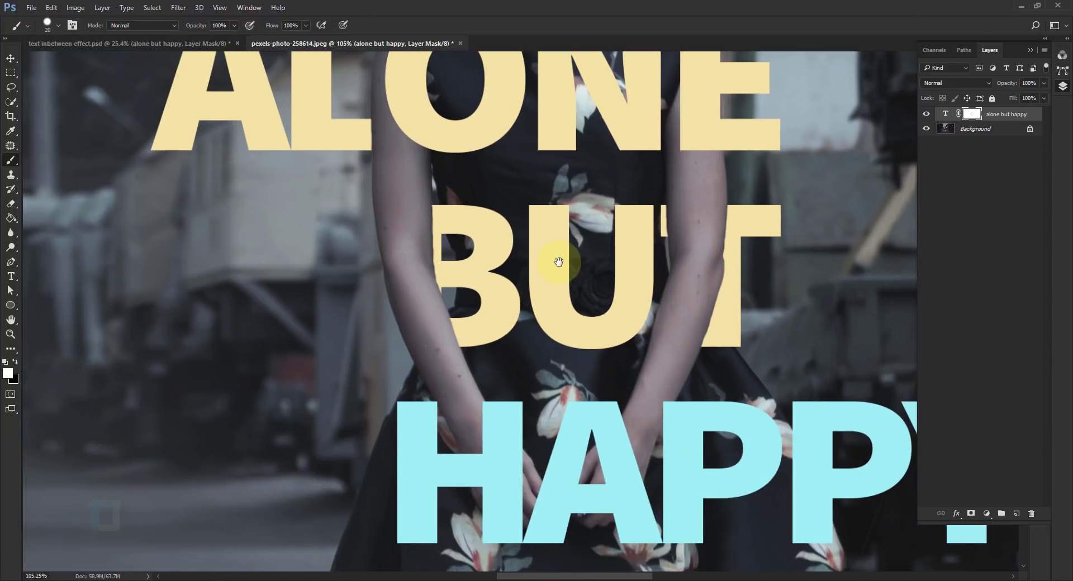
{"action": "scroll", "coordinate": [559, 262], "scroll_direction": "up", "scroll_amount": 1}
{"action": "scroll", "coordinate": [501, 319], "scroll_direction": "up", "scroll_amount": 1}
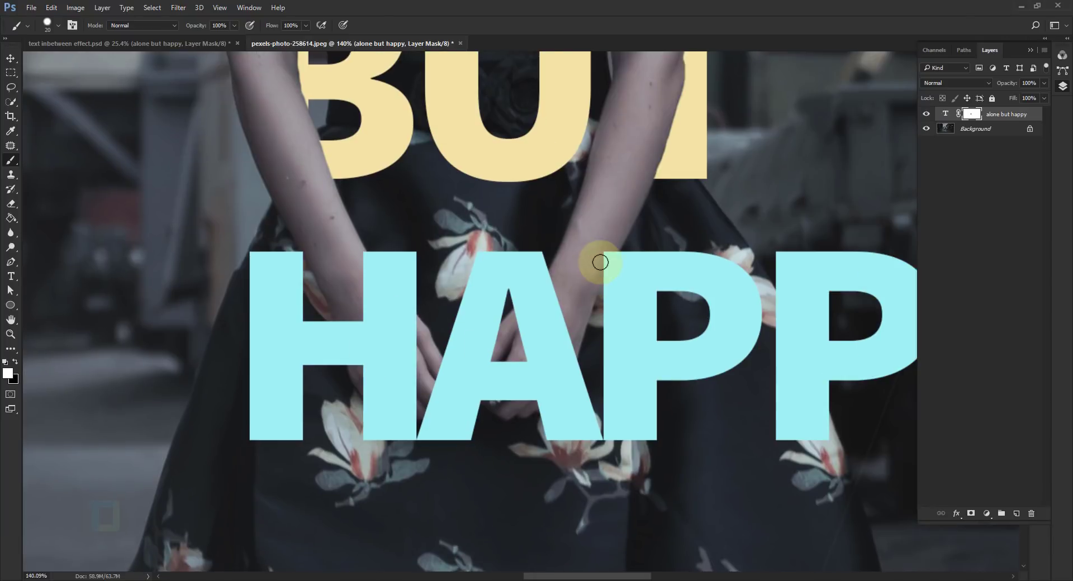
{"action": "left_click", "coordinate": [1042, 84]}
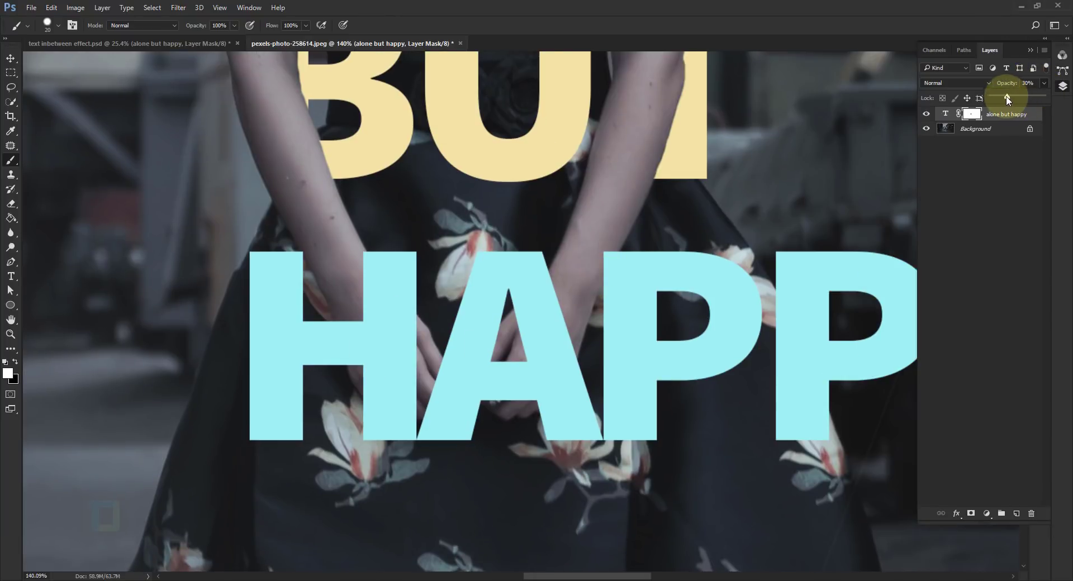
{"action": "left_click_drag", "start_coordinate": [1004, 99], "coordinate": [996, 97]}
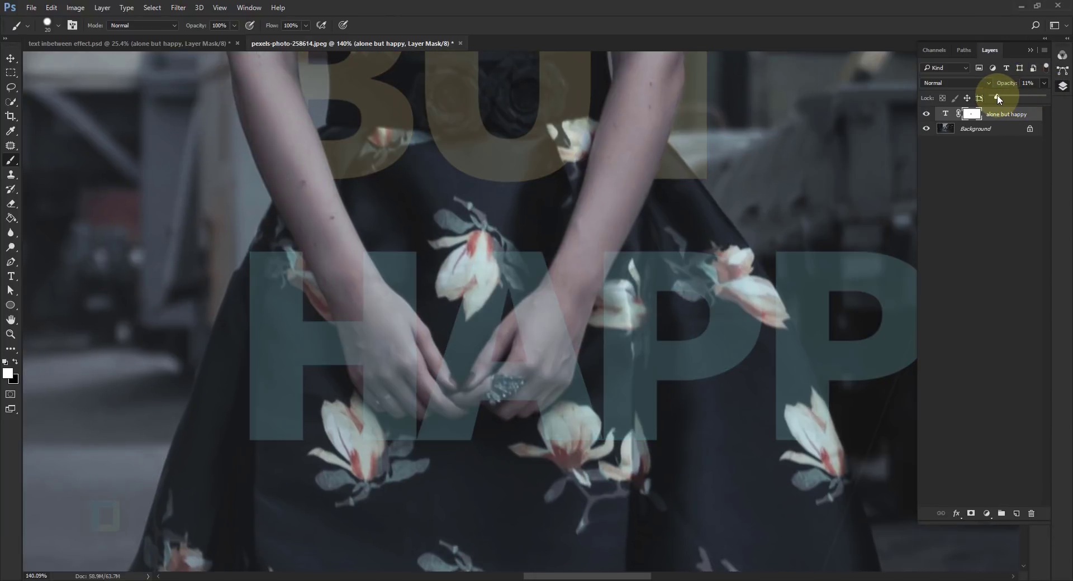
Mask out the parts of HAPPY covering her hands and wrists with black, and restore the text layer's opacity to 100%.
{"action": "scroll", "coordinate": [419, 311], "scroll_direction": "up", "scroll_amount": 2}
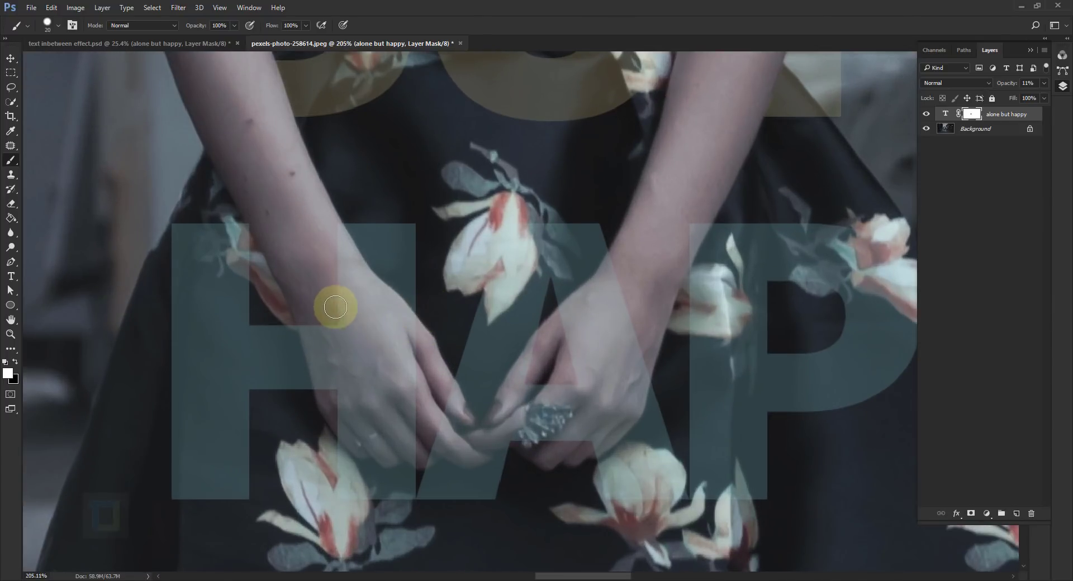
{"action": "key", "text": "x"}
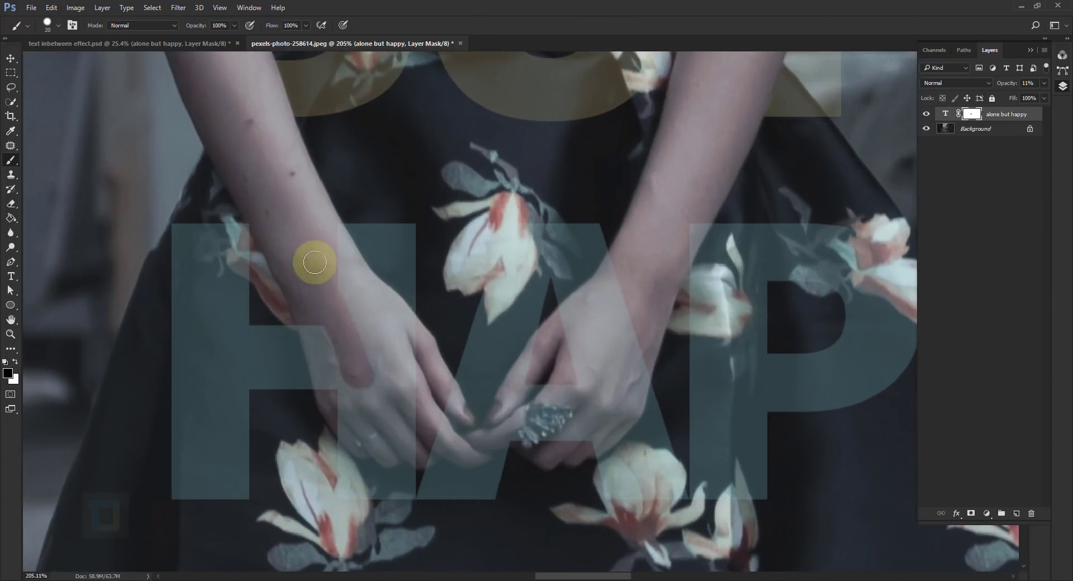
{"action": "scroll", "coordinate": [421, 371], "scroll_direction": "up", "scroll_amount": 3}
{"action": "scroll", "coordinate": [397, 314], "scroll_direction": "down", "scroll_amount": 3}
{"action": "scroll", "coordinate": [257, 292], "scroll_direction": "up", "scroll_amount": 4}
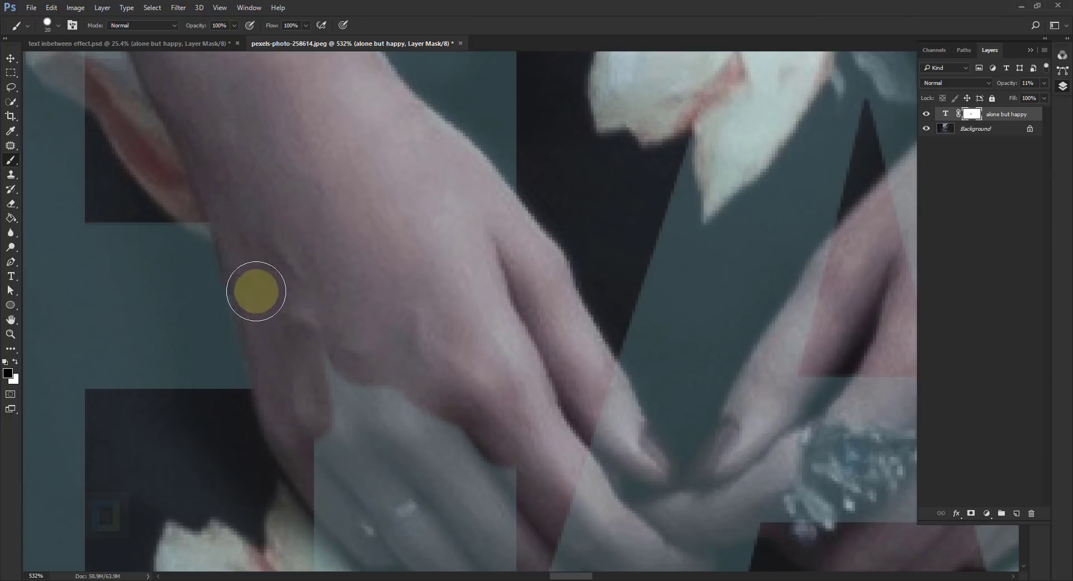
{"action": "mouse_move", "coordinate": [265, 326]}
{"action": "left_mouse_down"}
{"action": "mouse_move", "coordinate": [358, 364]}
{"action": "mouse_move", "coordinate": [428, 378]}
{"action": "mouse_move", "coordinate": [419, 349]}
{"action": "mouse_move", "coordinate": [532, 354]}
{"action": "mouse_move", "coordinate": [542, 273]}
{"action": "mouse_move", "coordinate": [540, 372]}
{"action": "mouse_move", "coordinate": [677, 279]}
{"action": "mouse_move", "coordinate": [483, 354]}
{"action": "mouse_move", "coordinate": [589, 138]}
{"action": "mouse_move", "coordinate": [528, 339]}
{"action": "mouse_move", "coordinate": [609, 356]}
{"action": "mouse_move", "coordinate": [493, 301]}
{"action": "mouse_move", "coordinate": [620, 437]}
{"action": "left_mouse_up"}
{"action": "scroll", "coordinate": [620, 437], "scroll_direction": "down", "scroll_amount": 5}
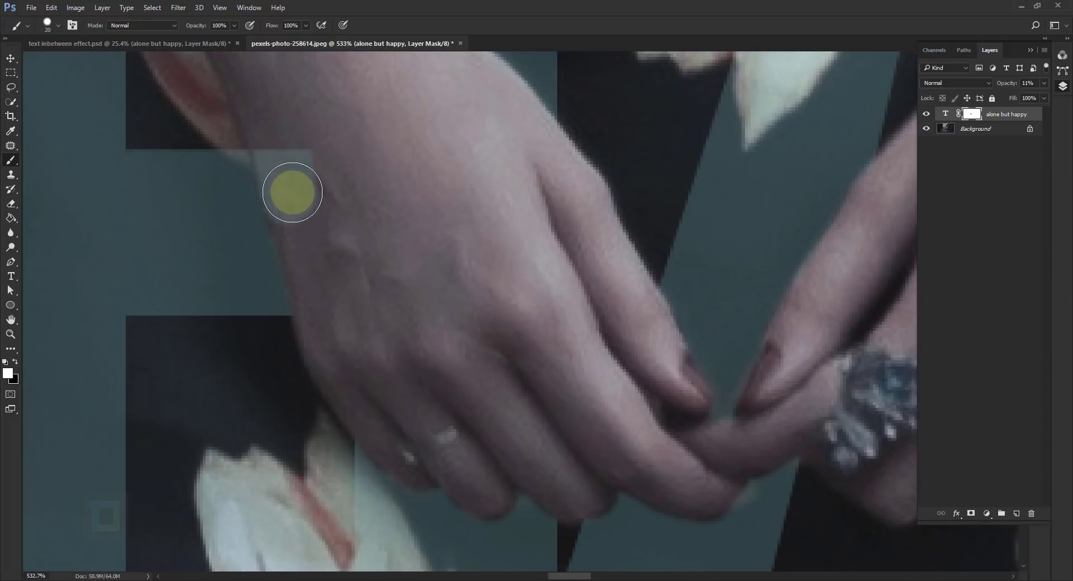
{"action": "scroll", "coordinate": [593, 198], "scroll_direction": "down", "scroll_amount": 5}
{"action": "key", "text": "0"}
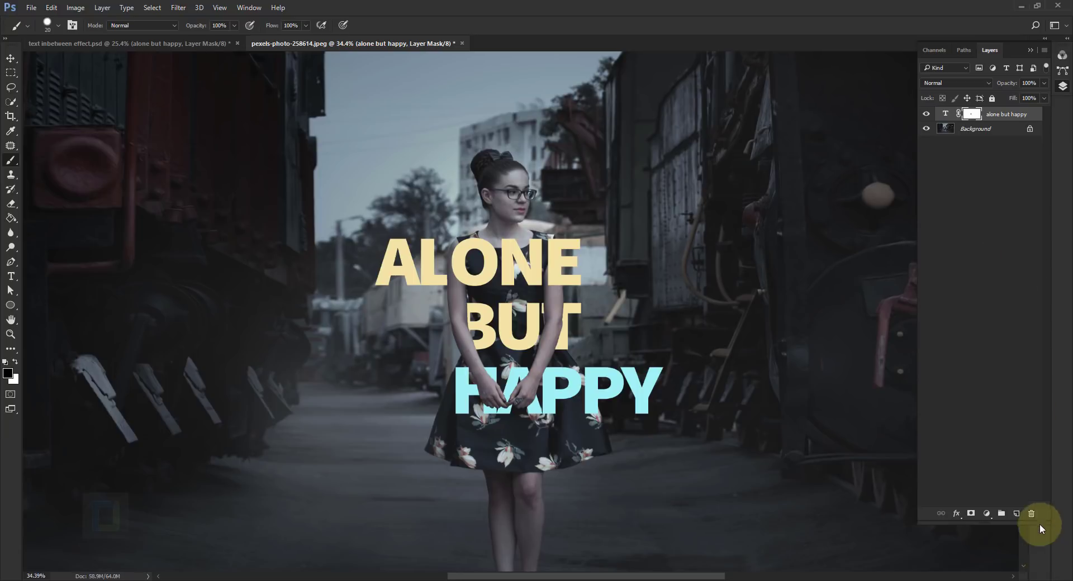
Add a new layer above the text layer and reset the painting colours to black foreground and white background.
{"action": "left_click", "coordinate": [1017, 513]}
{"action": "key", "text": "x"}
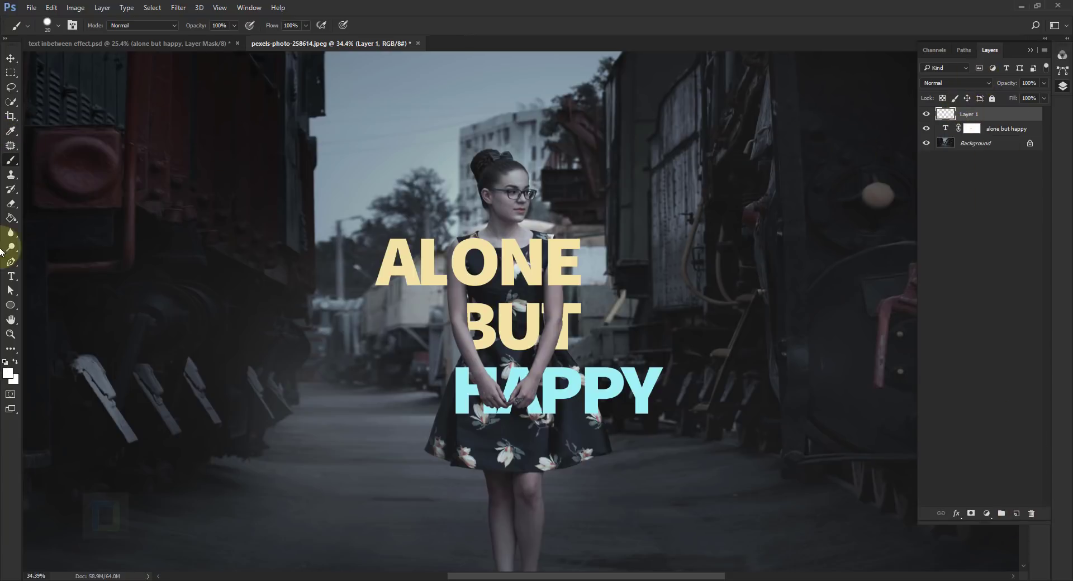
{"action": "left_click", "coordinate": [6, 363]}
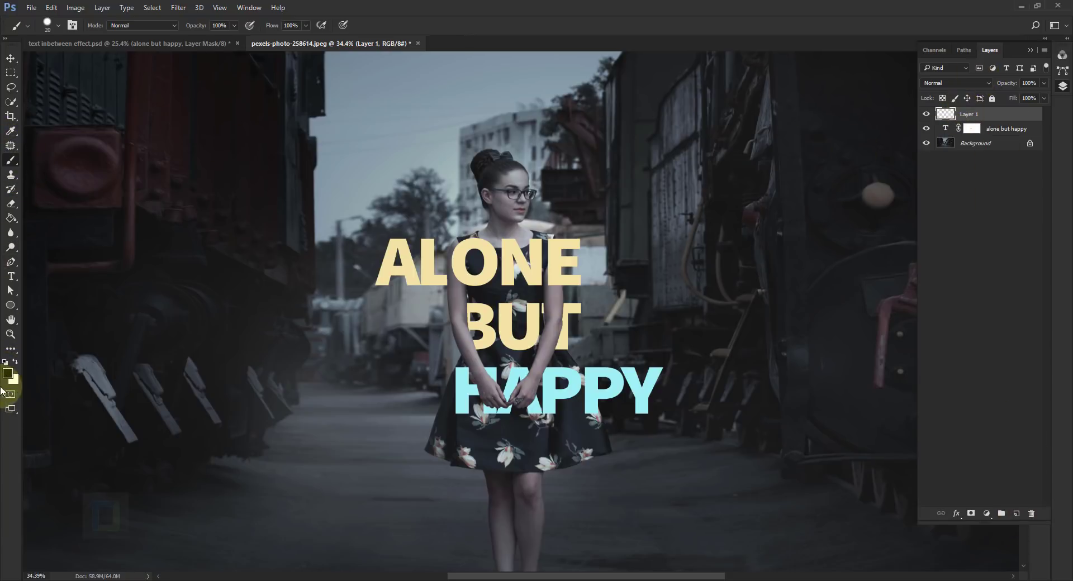
Set the brush hardness to 0% and clip the new empty layer to the text layer with a clipping mask.
{"action": "right_click", "coordinate": [559, 202]}
{"action": "left_click_drag", "start_coordinate": [632, 251], "coordinate": [597, 249]}
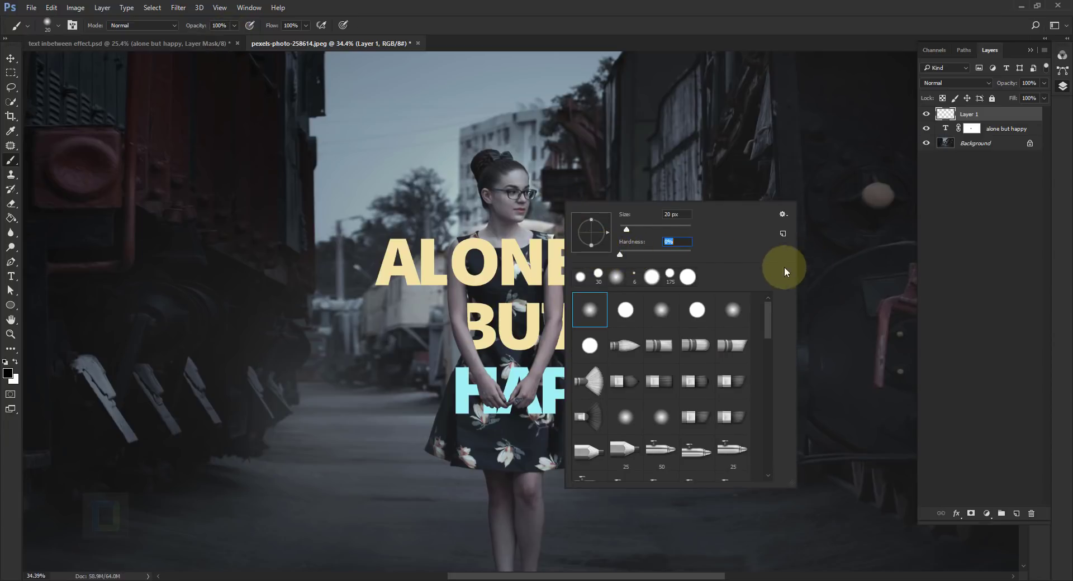
{"action": "key", "text": "Return"}
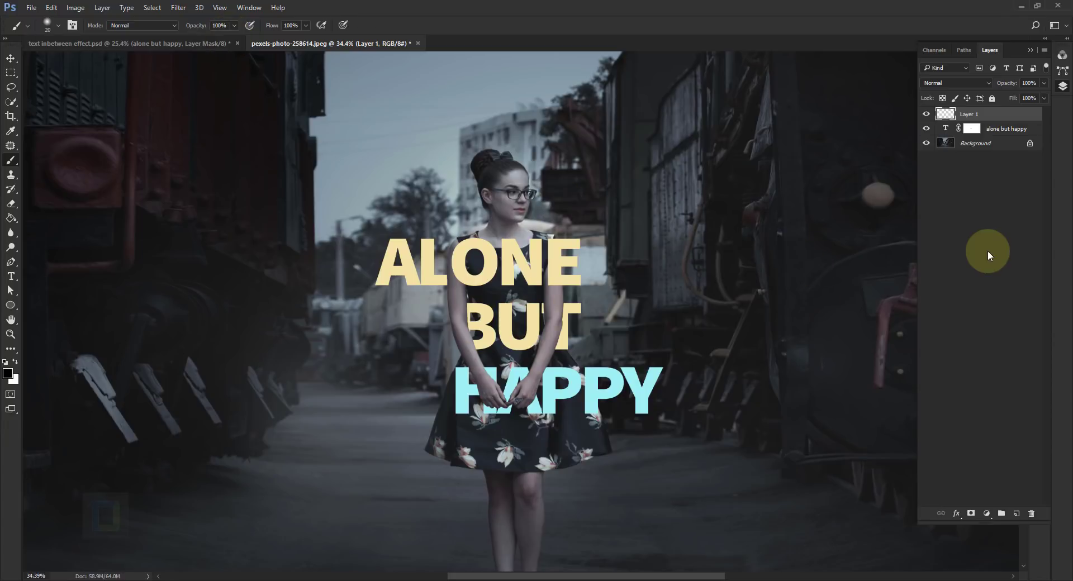
{"action": "right_click", "coordinate": [997, 118]}
{"action": "left_click", "coordinate": [876, 279]}
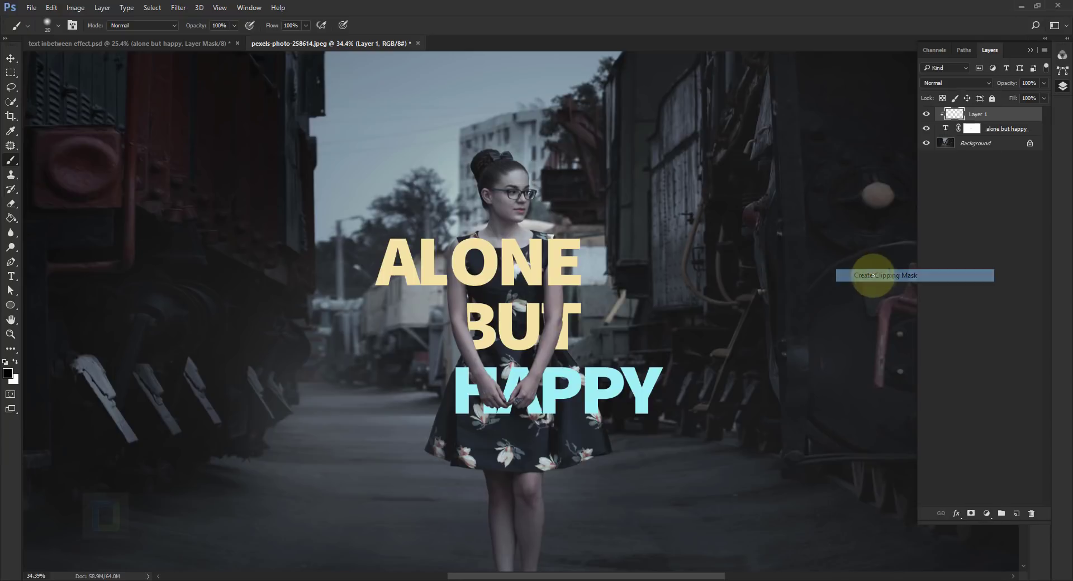
Paint a soft black shadow on the L of ALONE along her arm with a 60 px brush, and erase the shadow from the O.
{"action": "scroll", "coordinate": [455, 262], "scroll_direction": "up", "scroll_amount": 5}
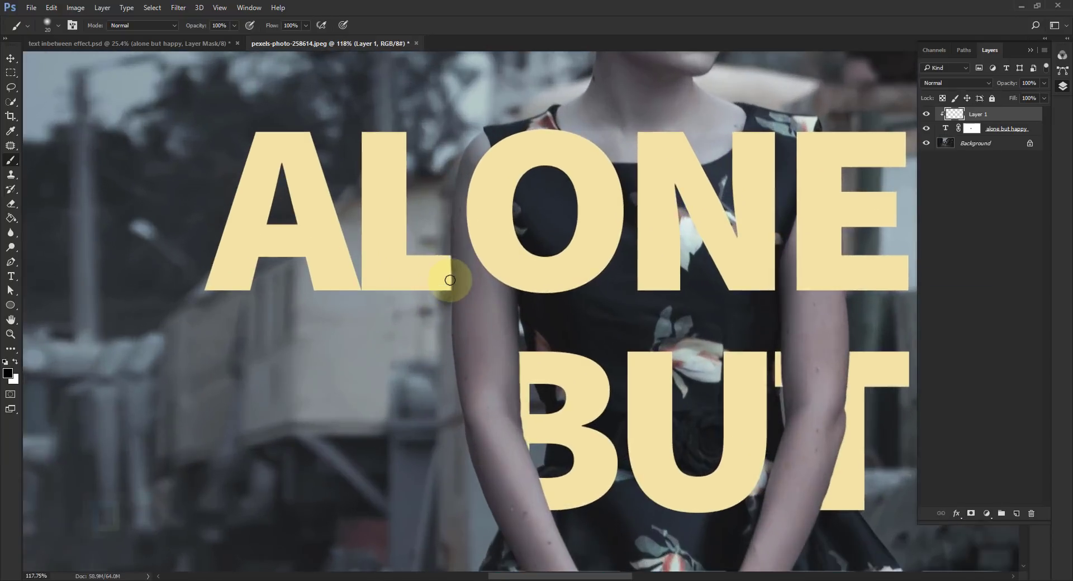
{"action": "scroll", "coordinate": [455, 259], "scroll_direction": "up", "scroll_amount": 2}
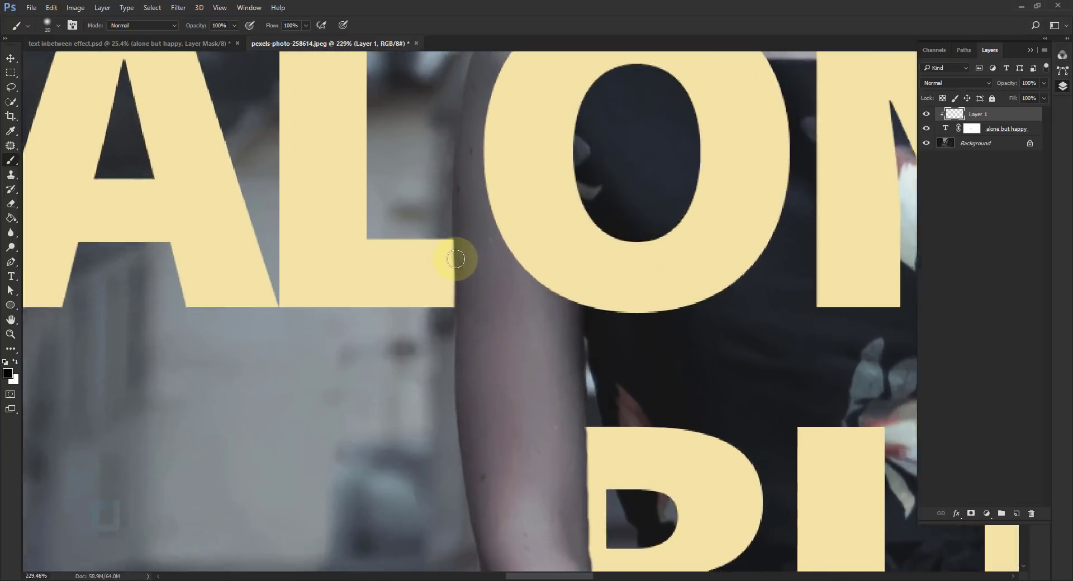
{"action": "key", "text": "bracketright"}
{"action": "key", "text": "bracketright"}
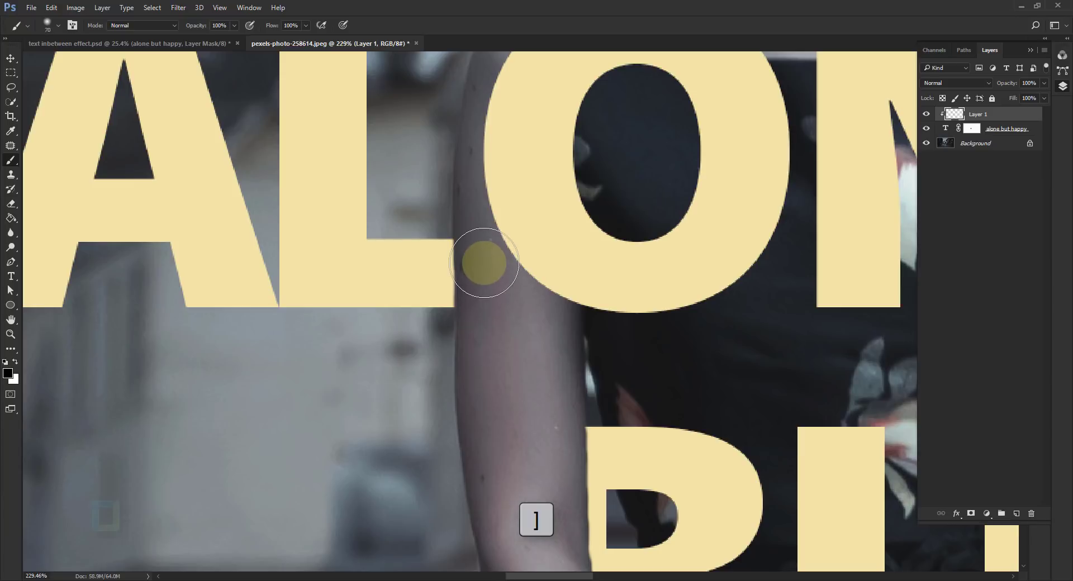
{"action": "scroll", "coordinate": [484, 263], "scroll_direction": "up", "scroll_amount": 1}
{"action": "key", "text": "bracketleft"}
{"action": "mouse_move", "coordinate": [481, 263]}
{"action": "left_mouse_down"}
{"action": "mouse_move", "coordinate": [480, 339]}
{"action": "mouse_move", "coordinate": [506, 255]}
{"action": "mouse_move", "coordinate": [492, 241]}
{"action": "mouse_move", "coordinate": [491, 279]}
{"action": "left_mouse_up"}
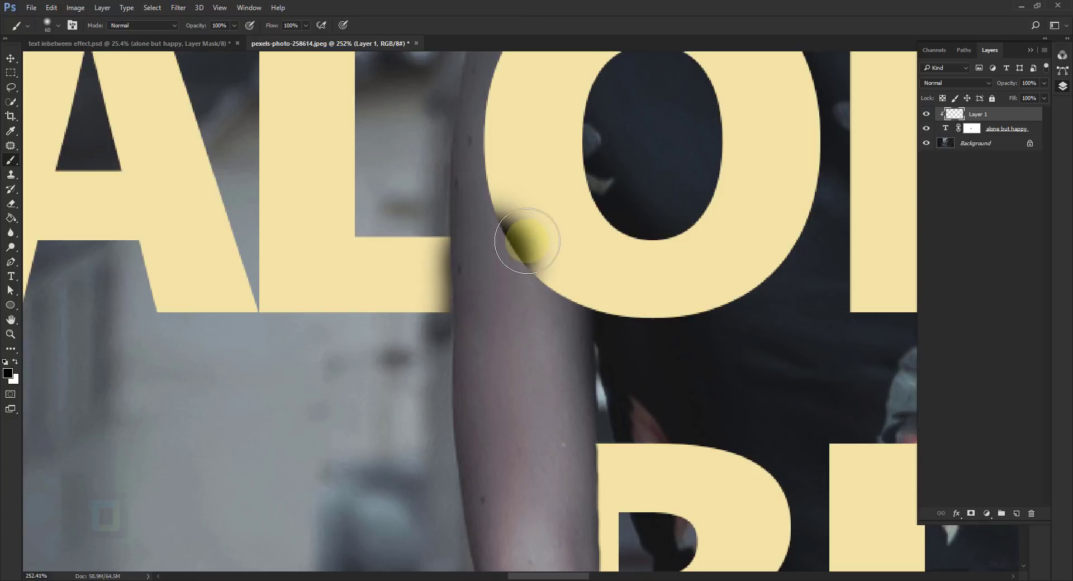
{"action": "left_click", "coordinate": [10, 204]}
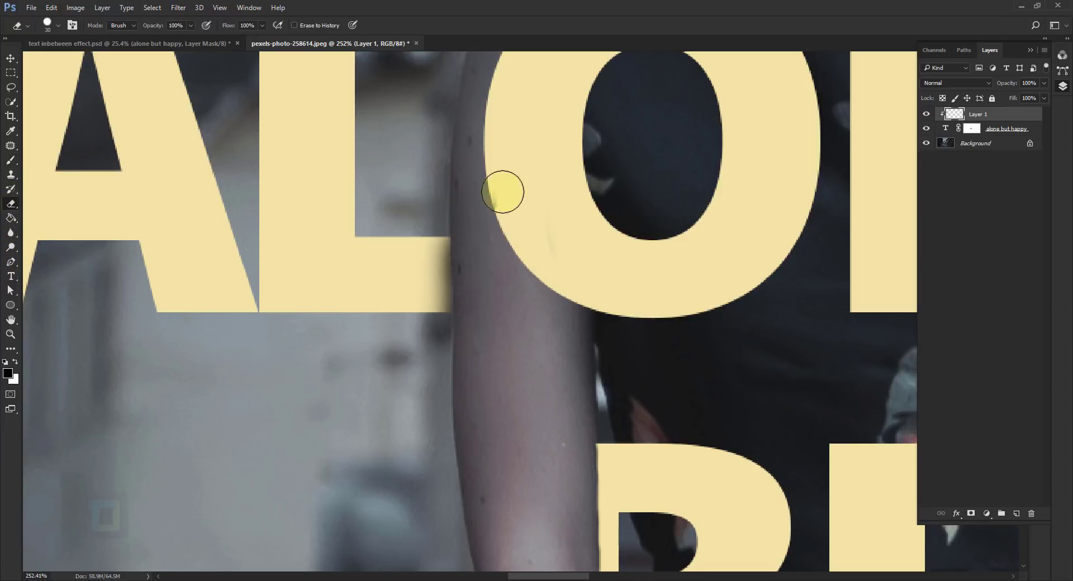
{"action": "scroll", "coordinate": [546, 340], "scroll_direction": "down", "scroll_amount": 3}
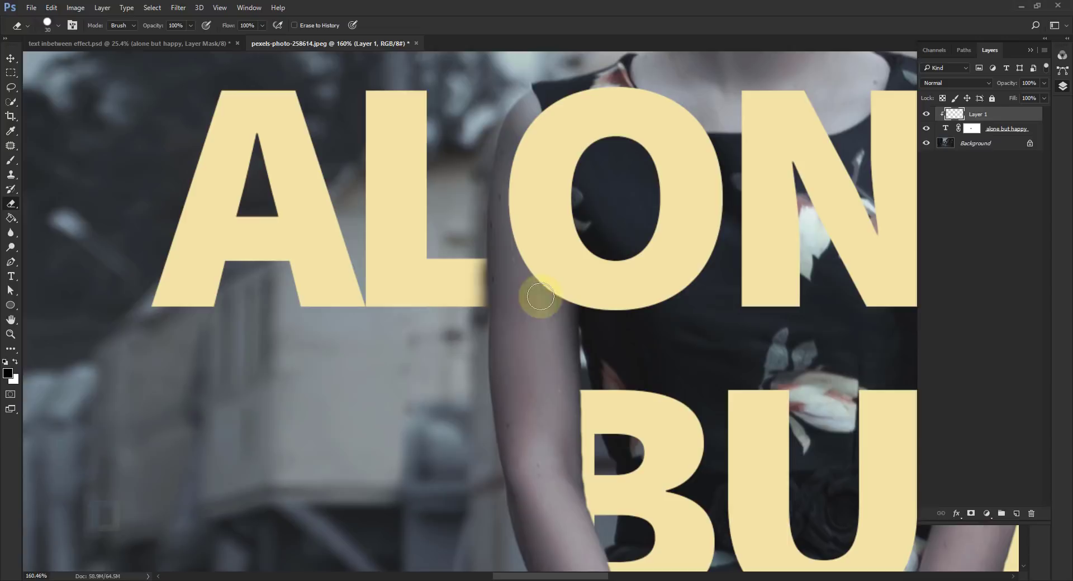
Paint a soft black shadow on the B of BUT along the edge of her arm with the 60 px brush.
{"action": "left_click", "coordinate": [11, 160]}
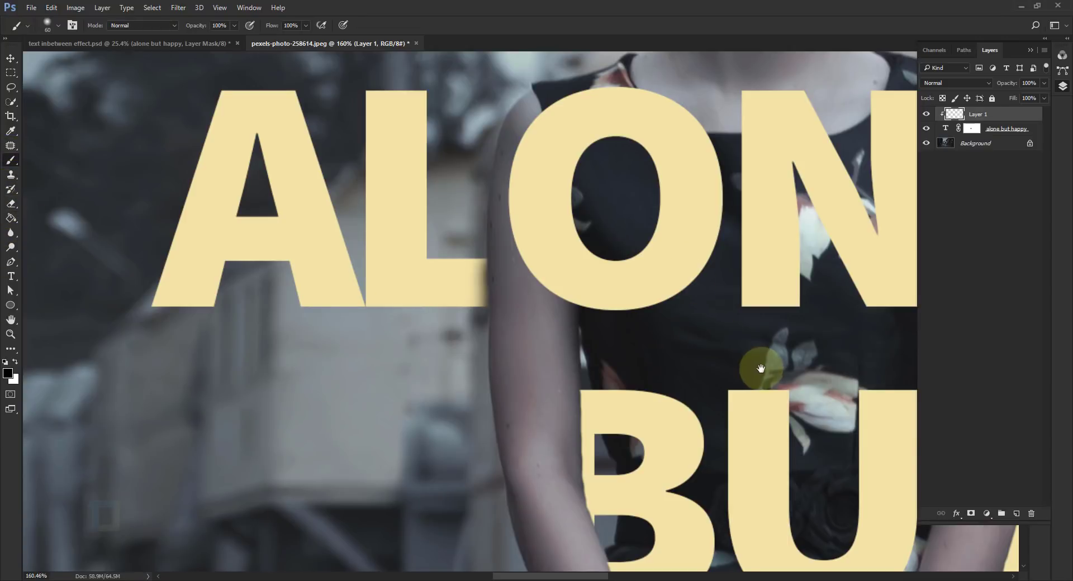
{"action": "scroll", "coordinate": [756, 366], "scroll_direction": "up", "scroll_amount": 2}
{"action": "scroll", "coordinate": [308, 220], "scroll_direction": "up", "scroll_amount": 1}
{"action": "scroll", "coordinate": [455, 180], "scroll_direction": "up", "scroll_amount": 1}
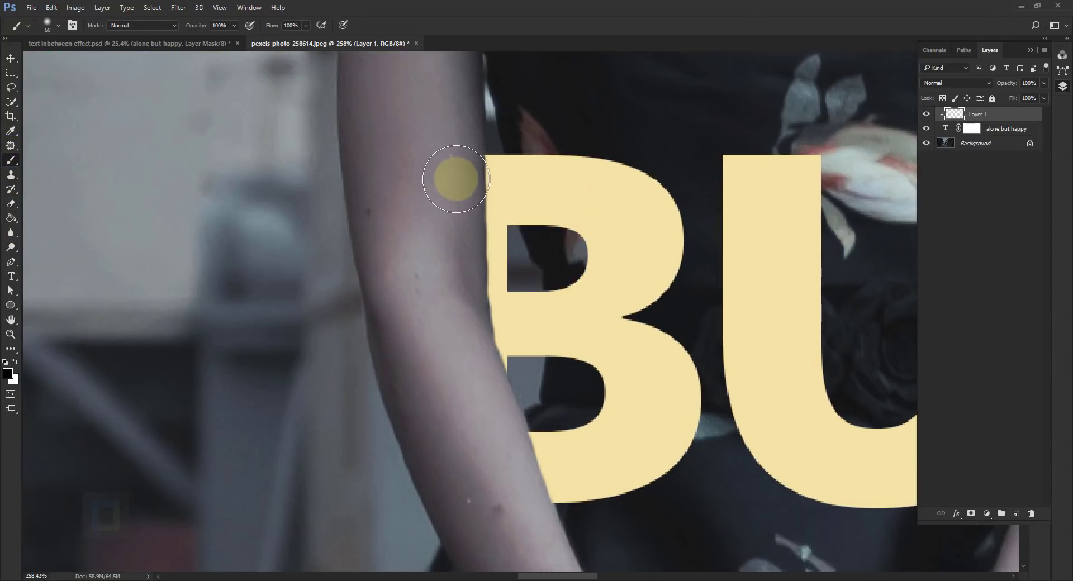
{"action": "scroll", "coordinate": [454, 187], "scroll_direction": "up", "scroll_amount": 1}
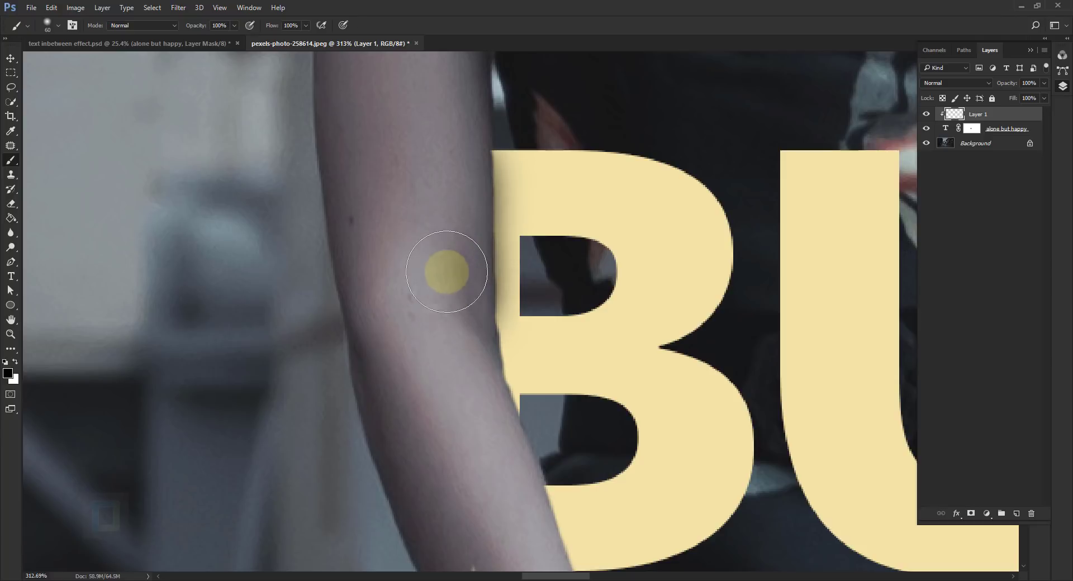
Paint soft black shadows on the T of BUT along both sides of her other arm.
{"action": "scroll", "coordinate": [498, 444], "scroll_direction": "down", "scroll_amount": 3}
{"action": "scroll", "coordinate": [563, 412], "scroll_direction": "right", "scroll_amount": 10}
{"action": "scroll", "coordinate": [585, 379], "scroll_direction": "down", "scroll_amount": 3}
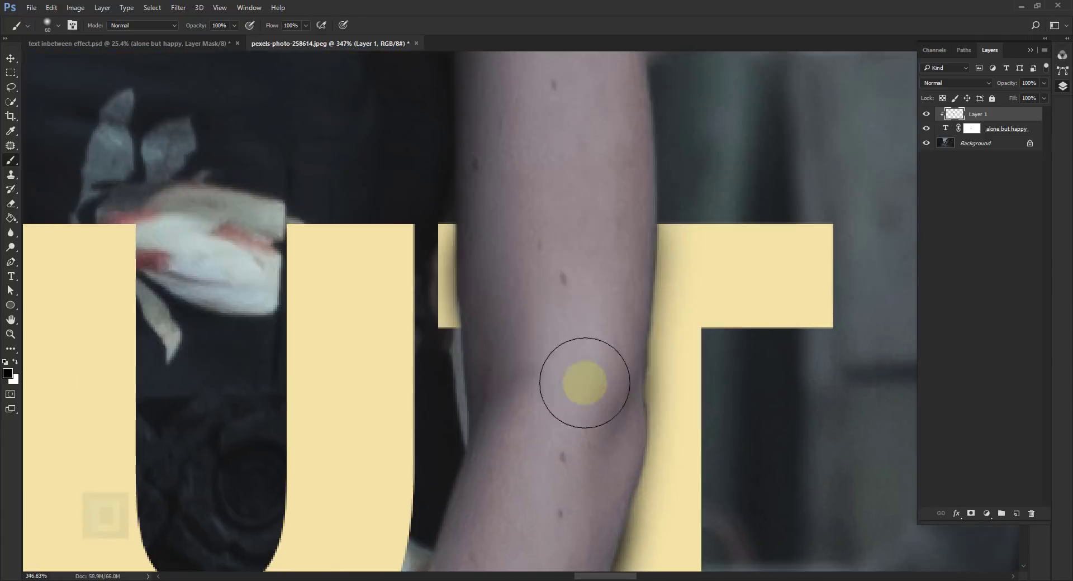
Paint soft black shadows on the H and A of HAPPY around her wrists, hands and fingers, using smaller brush sizes for detail.
{"action": "scroll", "coordinate": [585, 379], "scroll_direction": "down", "scroll_amount": 5}
{"action": "scroll", "coordinate": [424, 230], "scroll_direction": "down", "scroll_amount": 2}
{"action": "scroll", "coordinate": [502, 285], "scroll_direction": "down", "scroll_amount": 2}
{"action": "scroll", "coordinate": [503, 285], "scroll_direction": "right", "scroll_amount": 5}
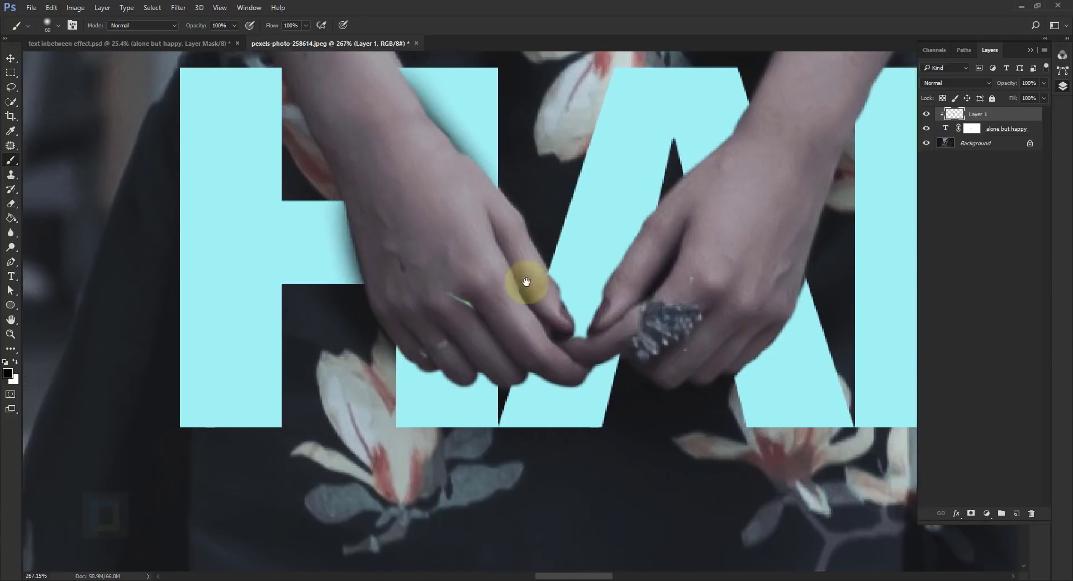
{"action": "scroll", "coordinate": [592, 271], "scroll_direction": "up", "scroll_amount": 1}
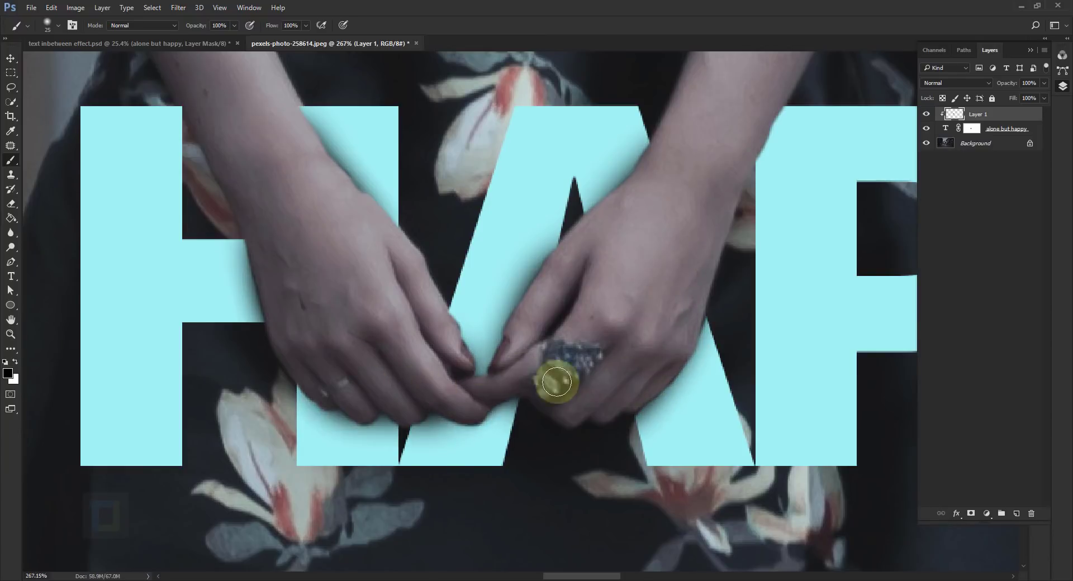
{"action": "scroll", "coordinate": [506, 353], "scroll_direction": "down", "scroll_amount": 2}
{"action": "scroll", "coordinate": [659, 273], "scroll_direction": "up", "scroll_amount": 6}
Reduce the shadow layer's opacity to 80%.
{"action": "scroll", "coordinate": [642, 285], "scroll_direction": "down", "scroll_amount": 10}
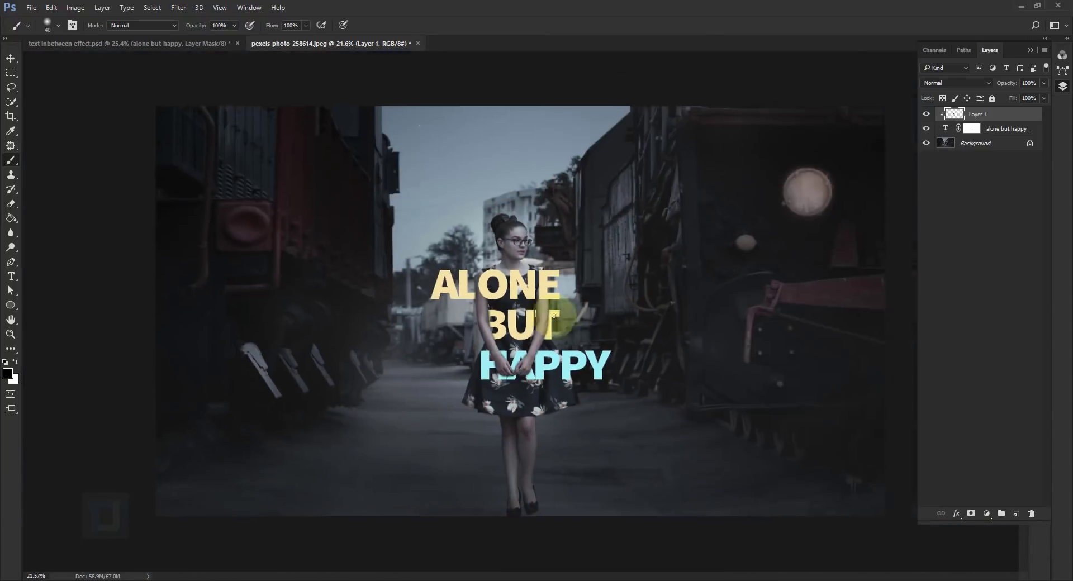
{"action": "scroll", "coordinate": [701, 280], "scroll_direction": "up", "scroll_amount": 2}
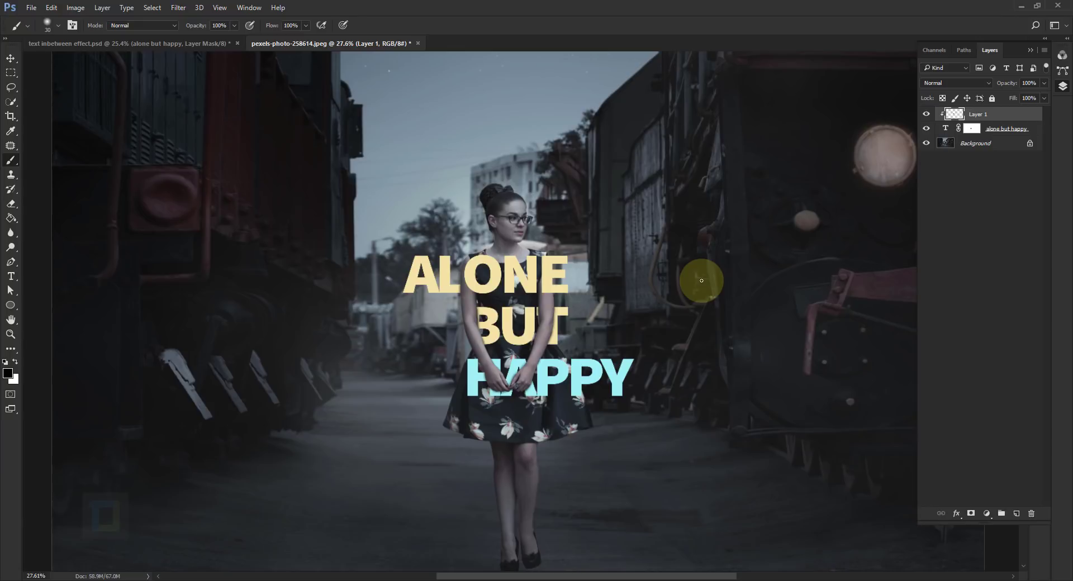
{"action": "scroll", "coordinate": [525, 302], "scroll_direction": "up", "scroll_amount": 3}
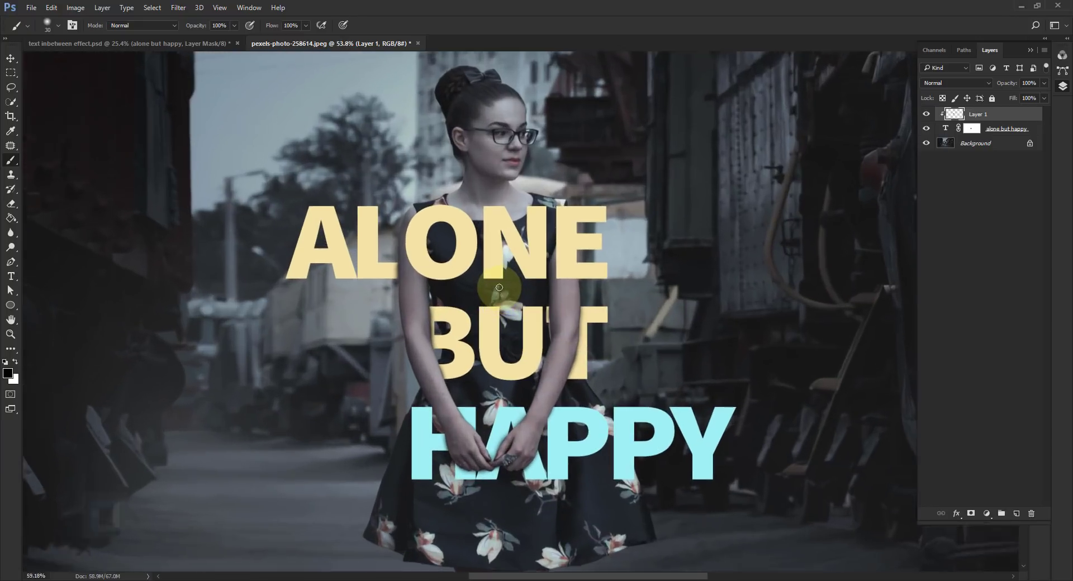
{"action": "scroll", "coordinate": [499, 287], "scroll_direction": "down", "scroll_amount": 2}
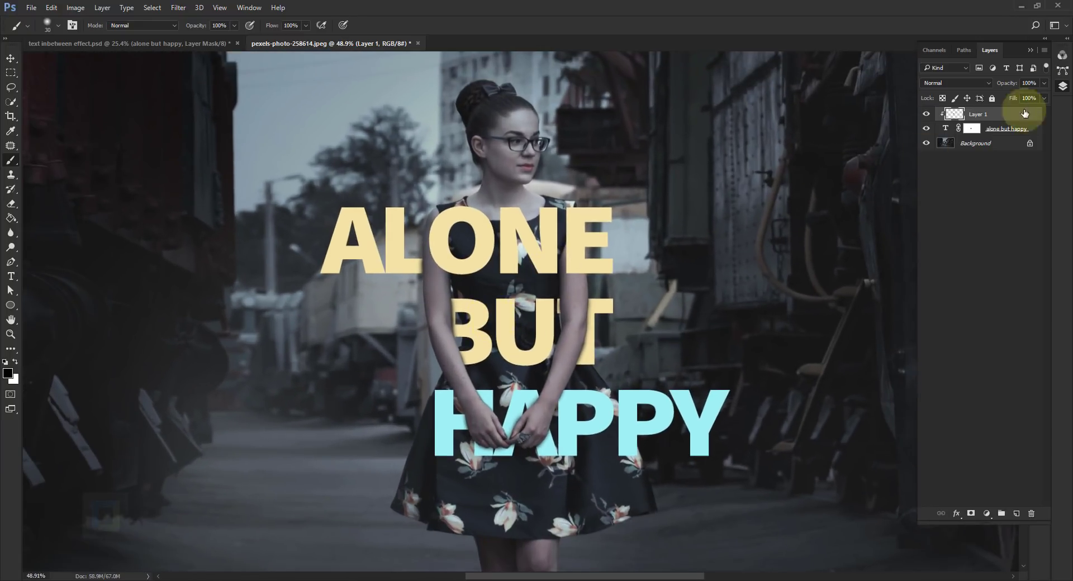
{"action": "left_click", "coordinate": [1043, 82]}
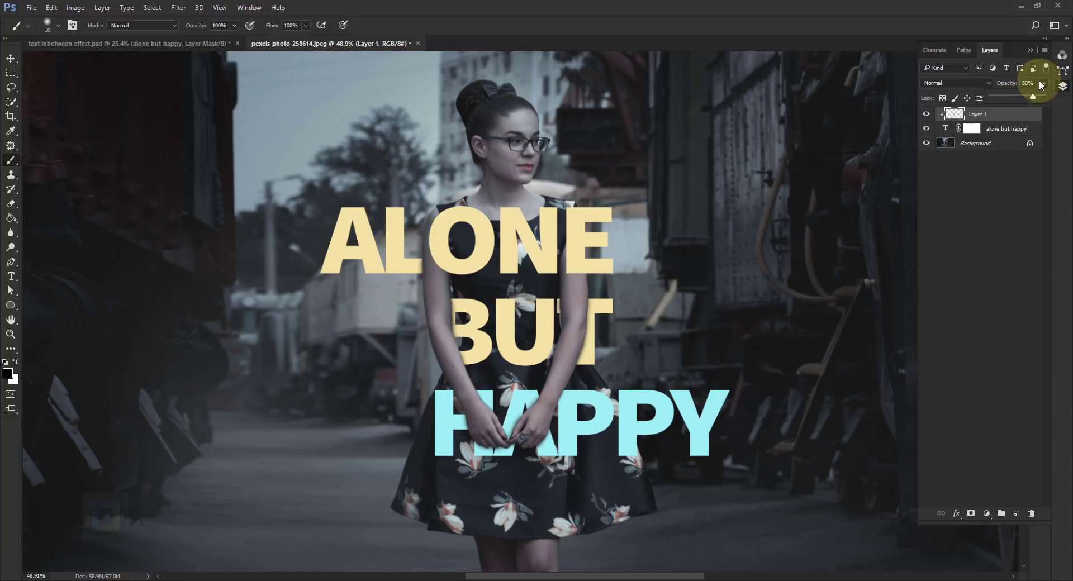
{"action": "left_click", "coordinate": [1032, 96]}
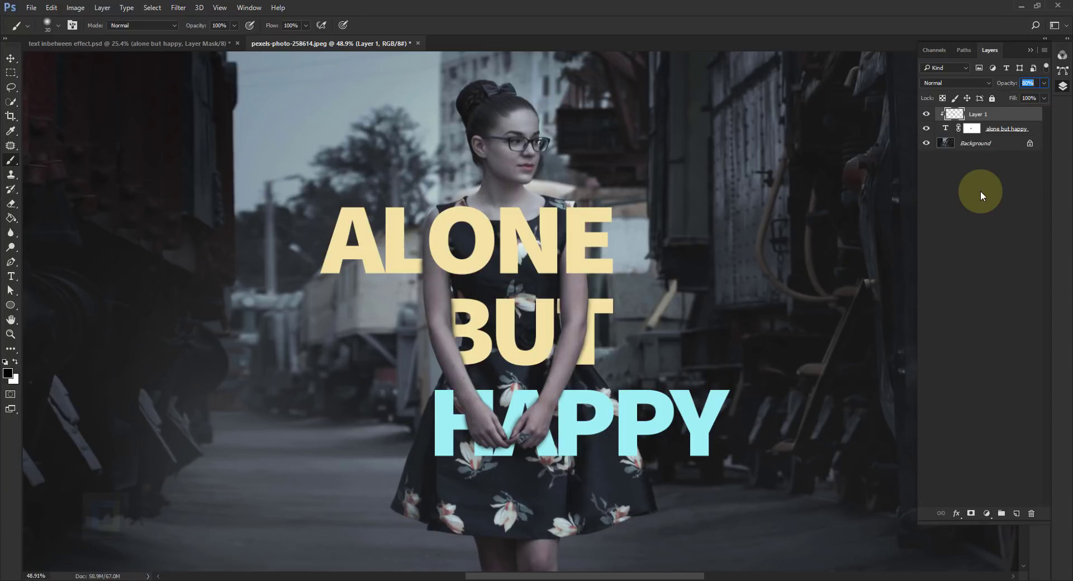
Add a new empty layer directly above the Background layer and check the soft brush's hardness for painting.
{"action": "left_click", "coordinate": [964, 147]}
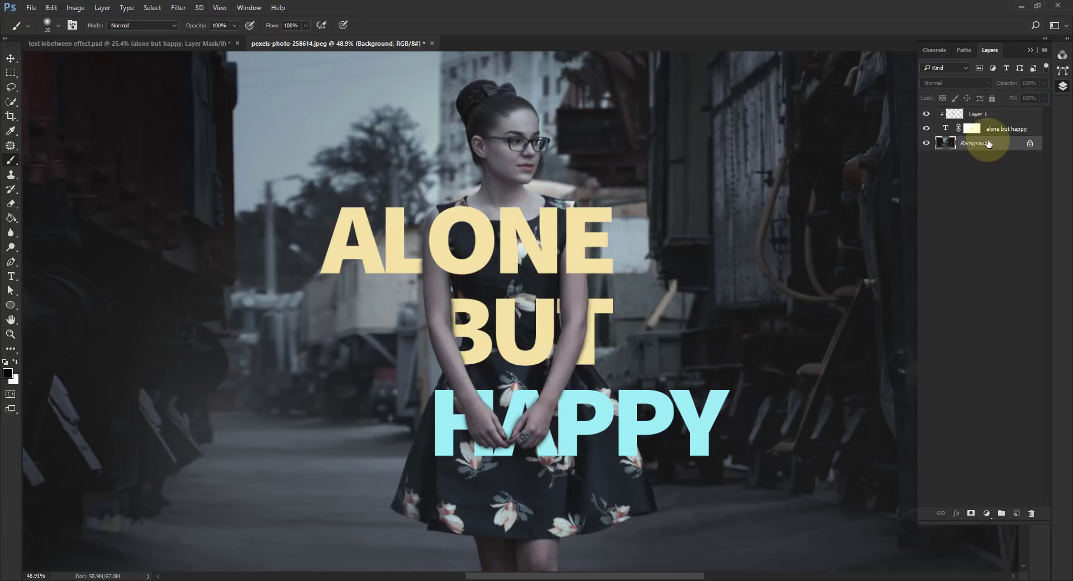
{"action": "left_click", "coordinate": [1017, 514]}
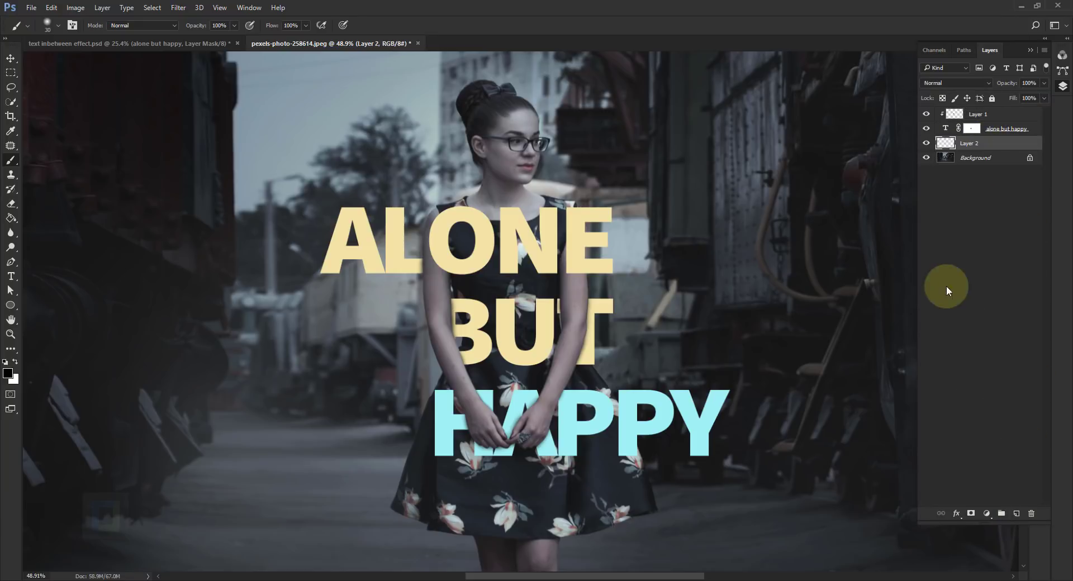
{"action": "right_click", "coordinate": [500, 278]}
{"action": "left_click", "coordinate": [617, 318]}
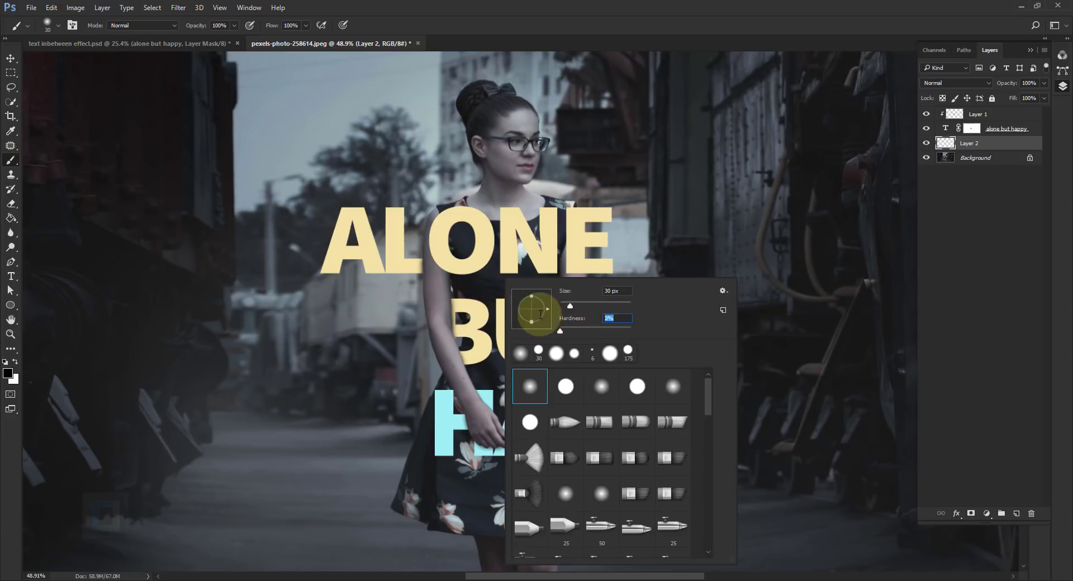
{"action": "key", "text": "Return"}
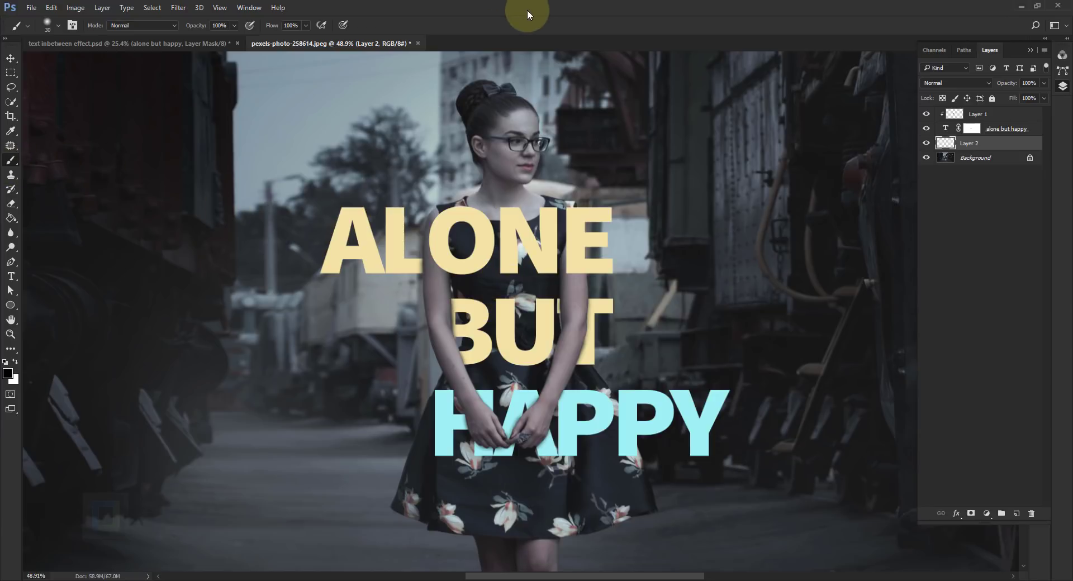
Paint a soft black shadow on her upper arm just beneath the E of ALONE with a 70 px brush.
{"action": "key", "text": "]"}
{"action": "key", "text": "]"}
{"action": "key", "text": "]"}
{"action": "key", "text": "]"}
{"action": "key", "text": "]"}
{"action": "key", "text": "]"}
{"action": "key", "text": "]"}
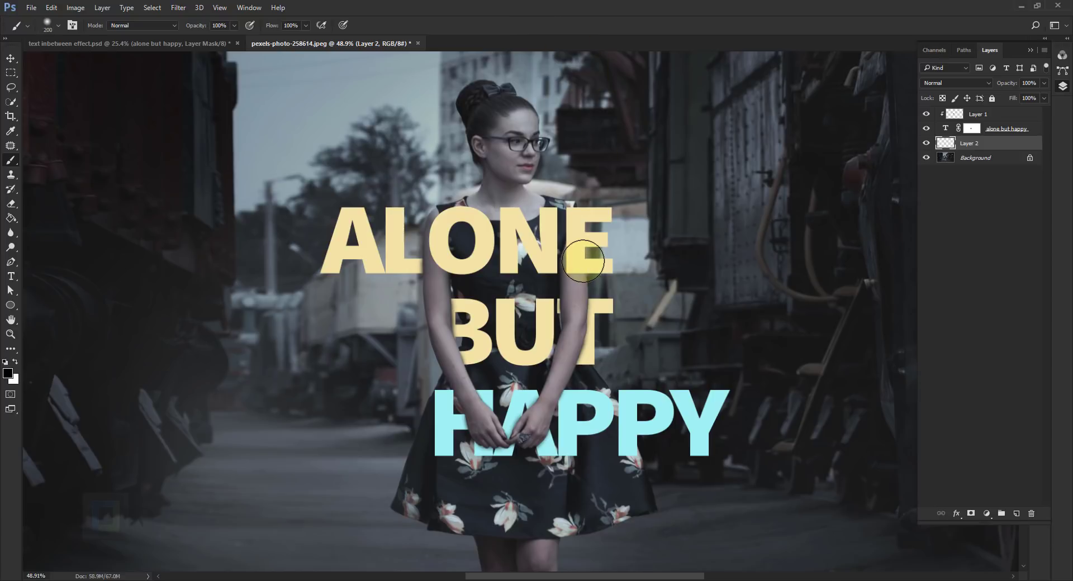
{"action": "scroll", "coordinate": [582, 261], "scroll_direction": "up", "scroll_amount": 5}
{"action": "key", "text": "["}
{"action": "key", "text": "["}
{"action": "key", "text": "["}
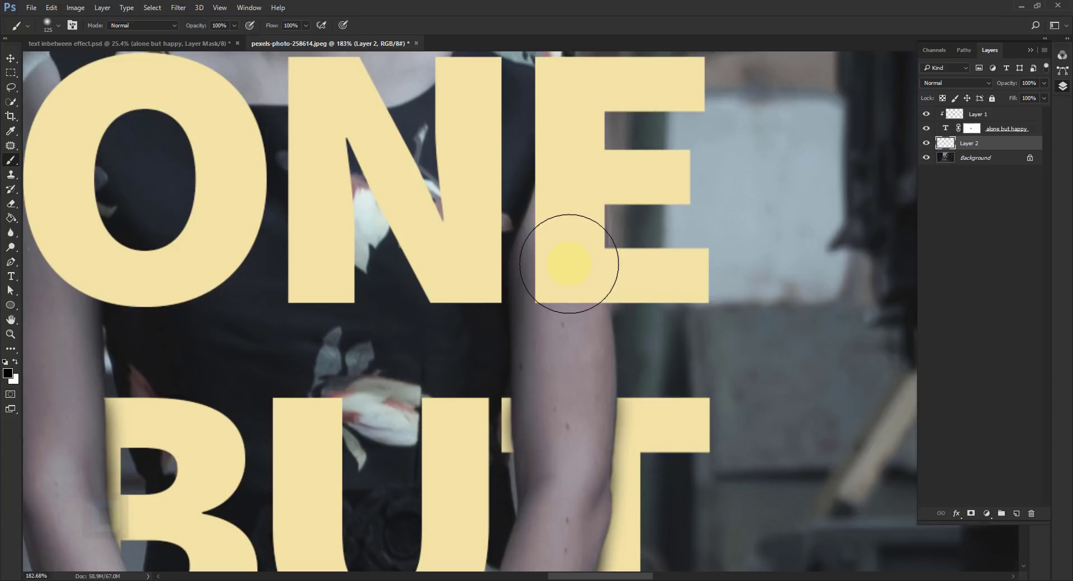
{"action": "key", "text": "bracketleft"}
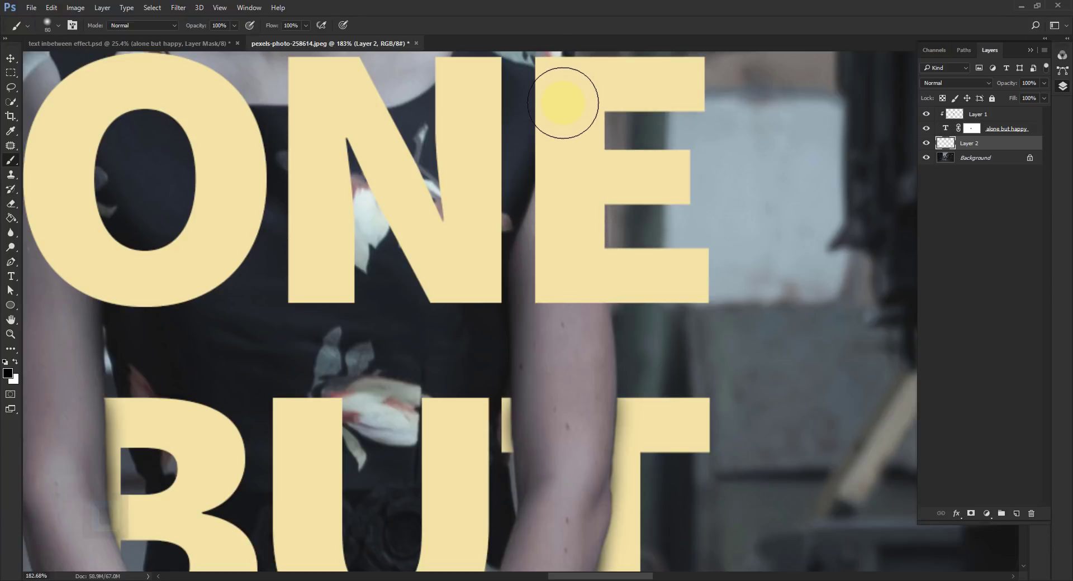
{"action": "key", "text": "bracketleft"}
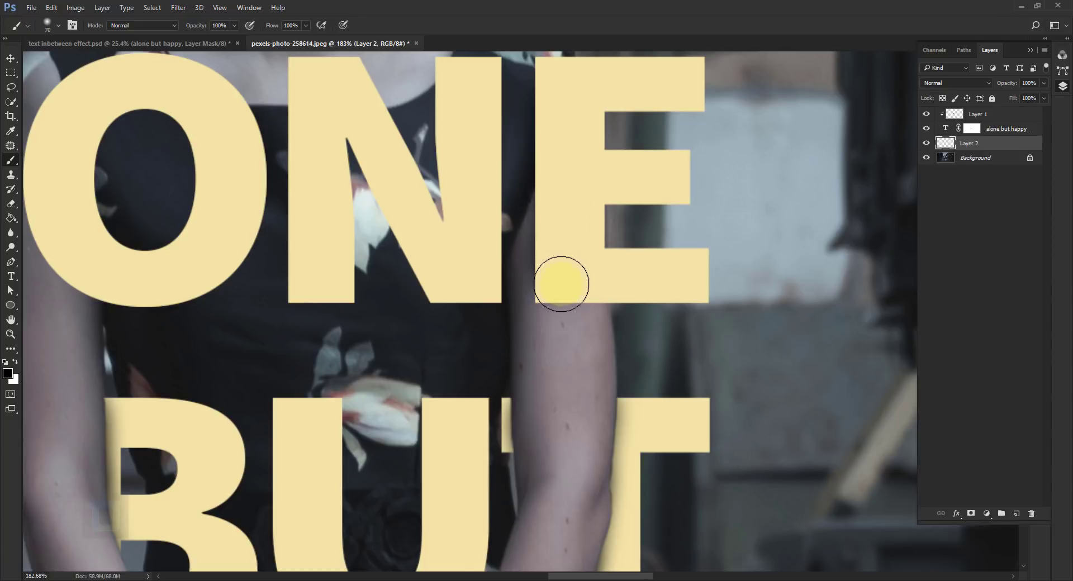
{"action": "scroll", "coordinate": [558, 280], "scroll_direction": "up", "scroll_amount": 2}
{"action": "scroll", "coordinate": [626, 278], "scroll_direction": "down", "scroll_amount": 2}
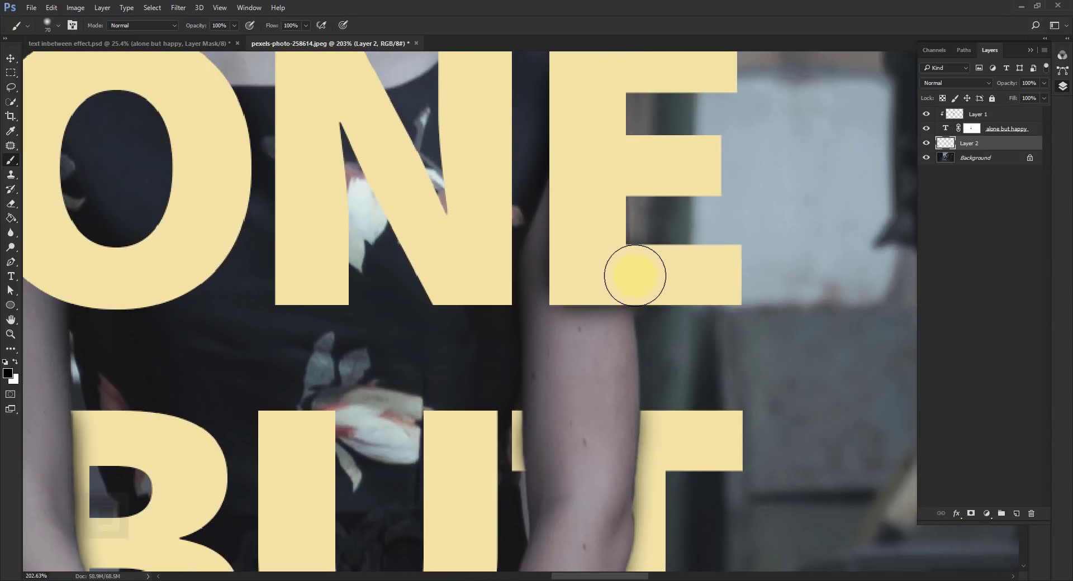
{"action": "mouse_move", "coordinate": [690, 263]}
{"action": "left_mouse_down"}
{"action": "mouse_move", "coordinate": [723, 269]}
{"action": "mouse_move", "coordinate": [695, 301]}
{"action": "mouse_move", "coordinate": [707, 327]}
{"action": "left_mouse_up"}
{"action": "key", "text": "ctrl+z"}
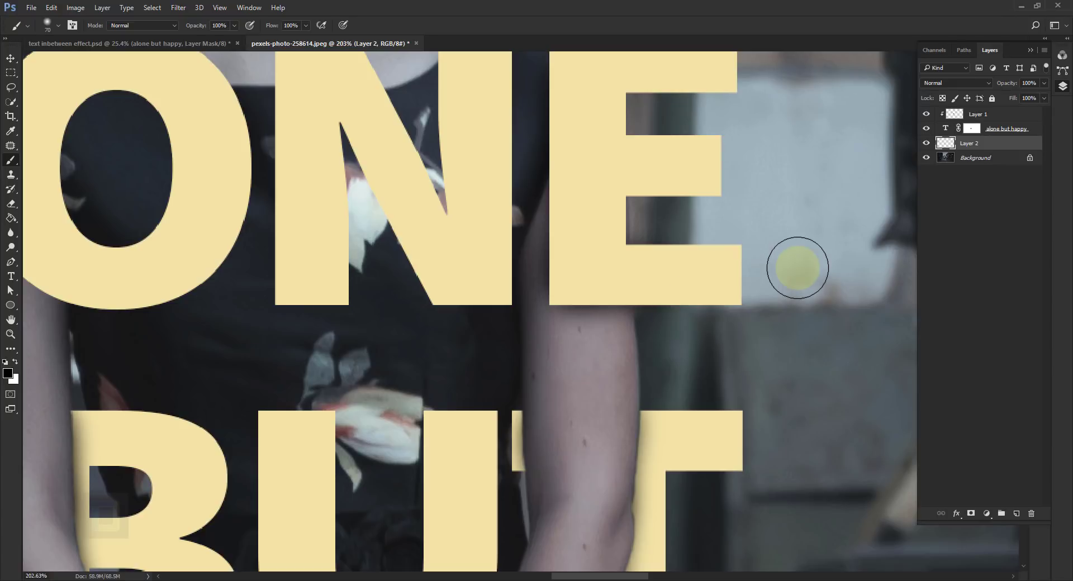
Paint soft black shadows on her chest and other arm around the N and O of ALONE with a 40 px brush.
{"action": "left_click_drag", "start_coordinate": [556, 298], "coordinate": [574, 384]}
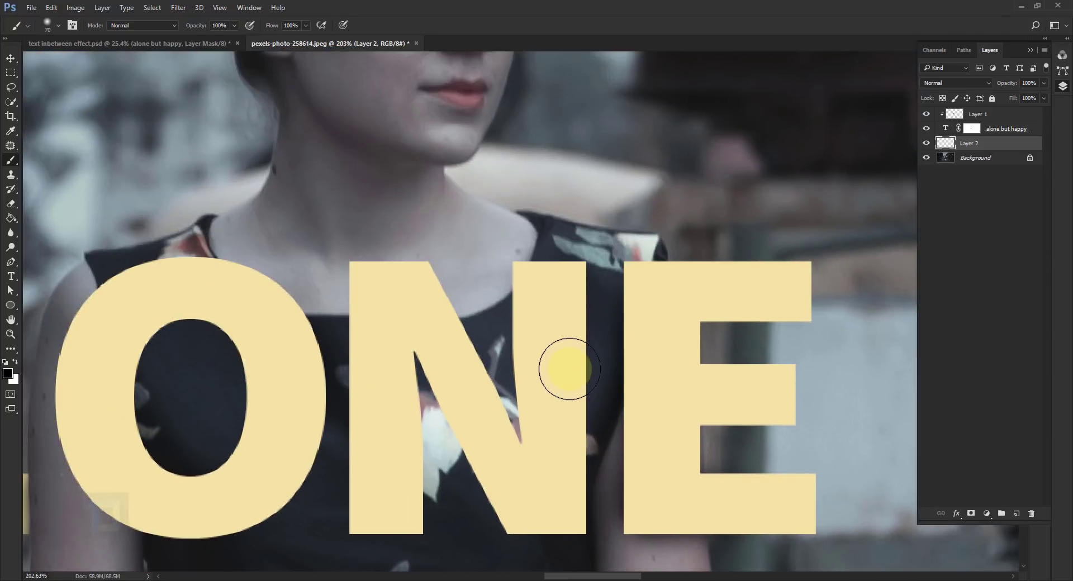
{"action": "scroll", "coordinate": [570, 369], "scroll_direction": "up", "scroll_amount": 2}
{"action": "key", "text": "bracketleft"}
{"action": "key", "text": "bracketleft"}
{"action": "key", "text": "bracketleft"}
{"action": "scroll", "coordinate": [431, 280], "scroll_direction": "up", "scroll_amount": 1}
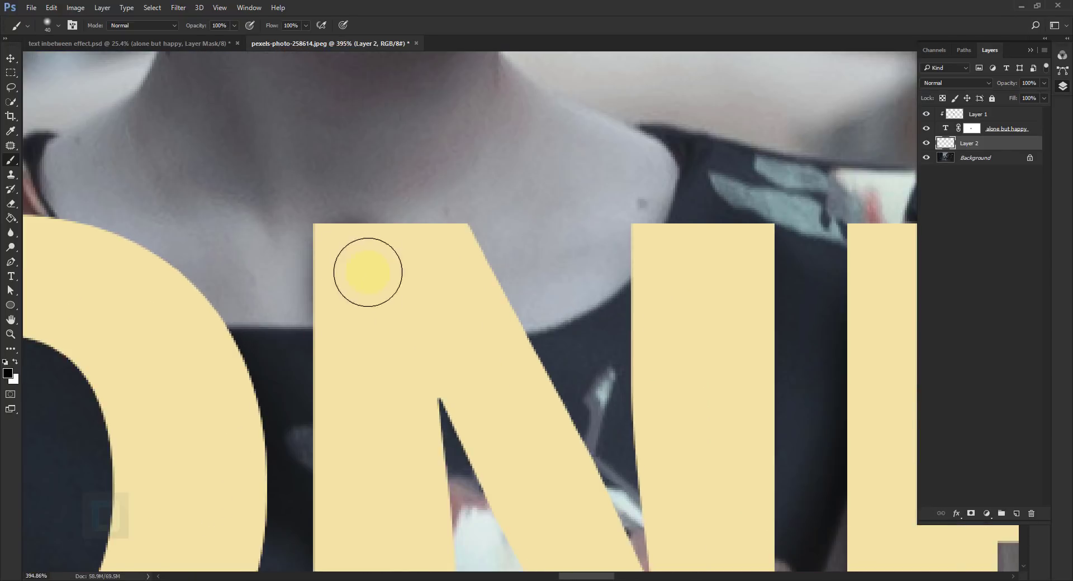
{"action": "scroll", "coordinate": [251, 257], "scroll_direction": "left", "scroll_amount": 3}
{"action": "scroll", "coordinate": [352, 211], "scroll_direction": "up", "scroll_amount": 1}
{"action": "scroll", "coordinate": [376, 471], "scroll_direction": "down", "scroll_amount": 3}
Paint soft black shadows on the dress behind the letters of BUT with the 40 px brush.
{"action": "left_click_drag", "start_coordinate": [376, 472], "coordinate": [611, 291]}
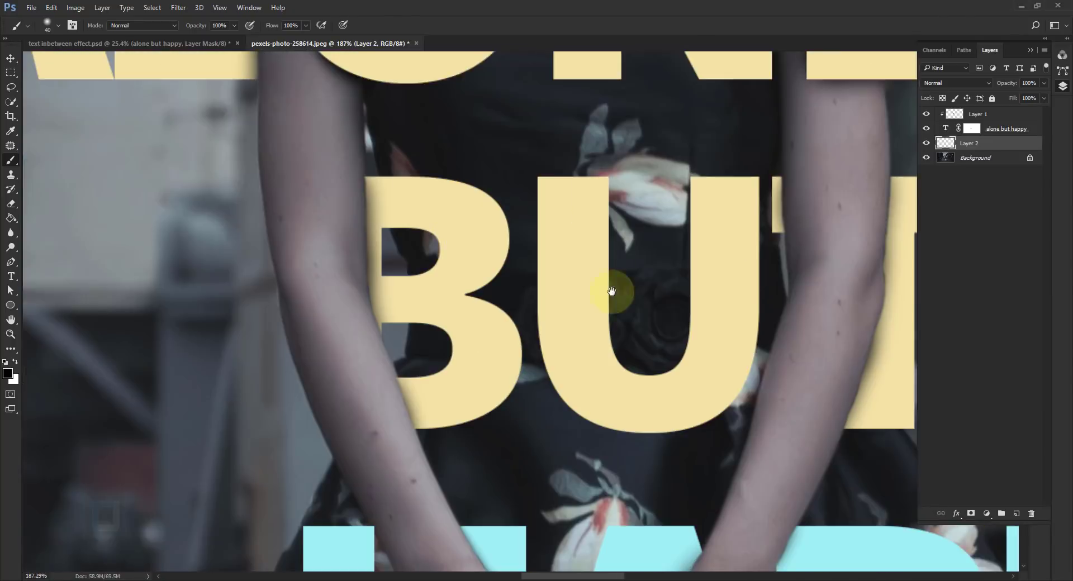
{"action": "scroll", "coordinate": [467, 194], "scroll_direction": "up", "scroll_amount": 2}
{"action": "scroll", "coordinate": [546, 287], "scroll_direction": "down", "scroll_amount": 2}
{"action": "scroll", "coordinate": [528, 284], "scroll_direction": "up", "scroll_amount": 1}
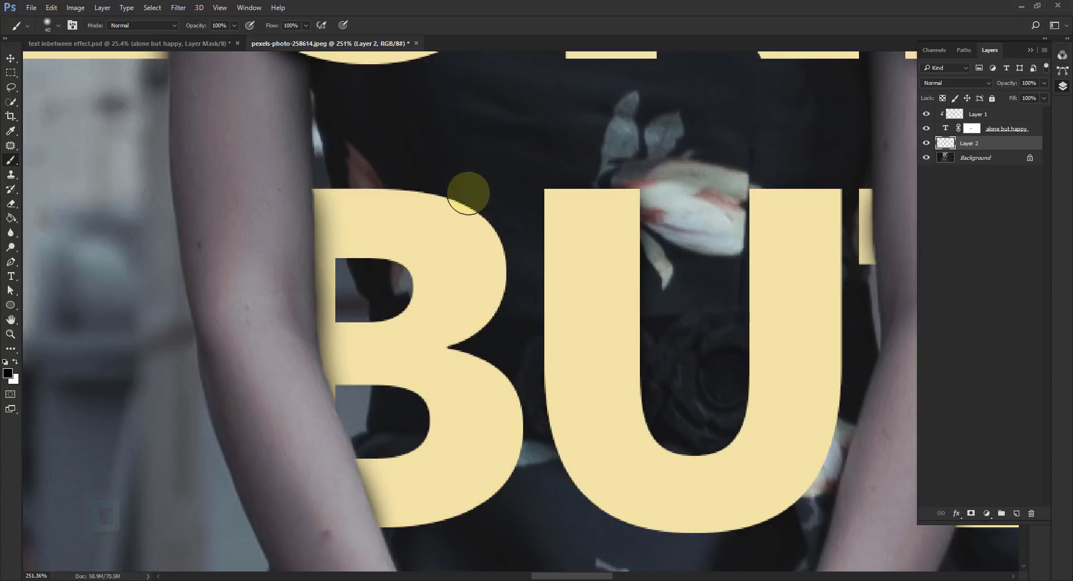
Paint soft black shadows on the dress behind the letters of HAPPY and open the layer's opacity control.
{"action": "scroll", "coordinate": [792, 316], "scroll_direction": "down", "scroll_amount": 3}
{"action": "scroll", "coordinate": [666, 426], "scroll_direction": "down", "scroll_amount": 5}
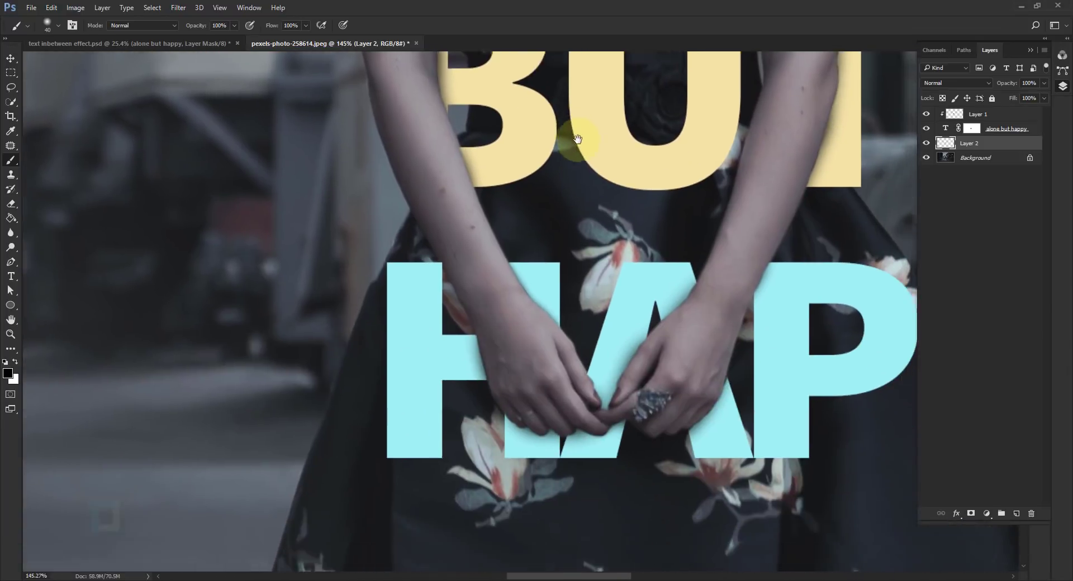
{"action": "scroll", "coordinate": [682, 263], "scroll_direction": "up", "scroll_amount": 3}
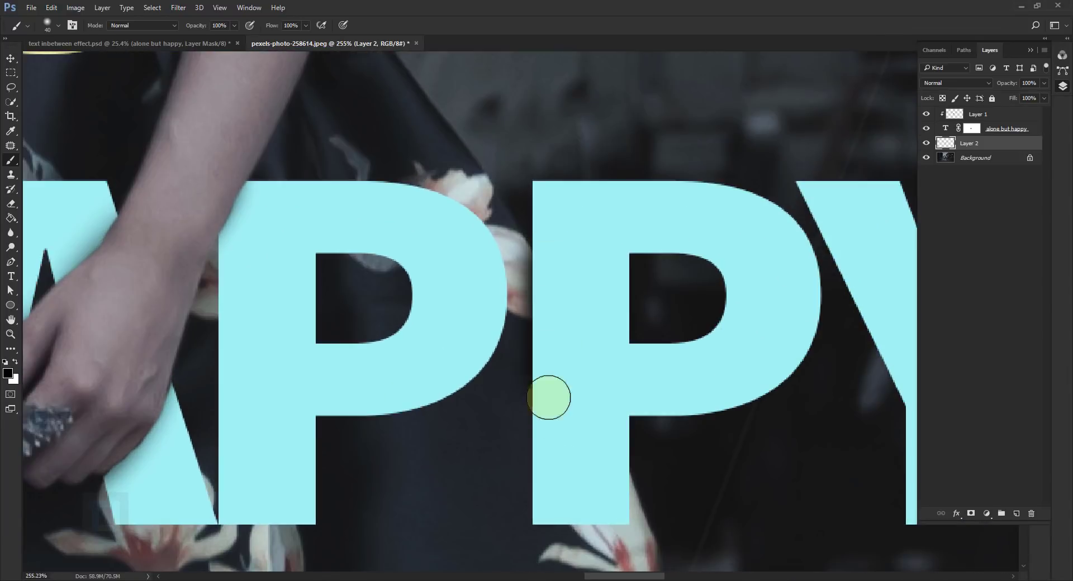
{"action": "scroll", "coordinate": [589, 402], "scroll_direction": "down", "scroll_amount": 5}
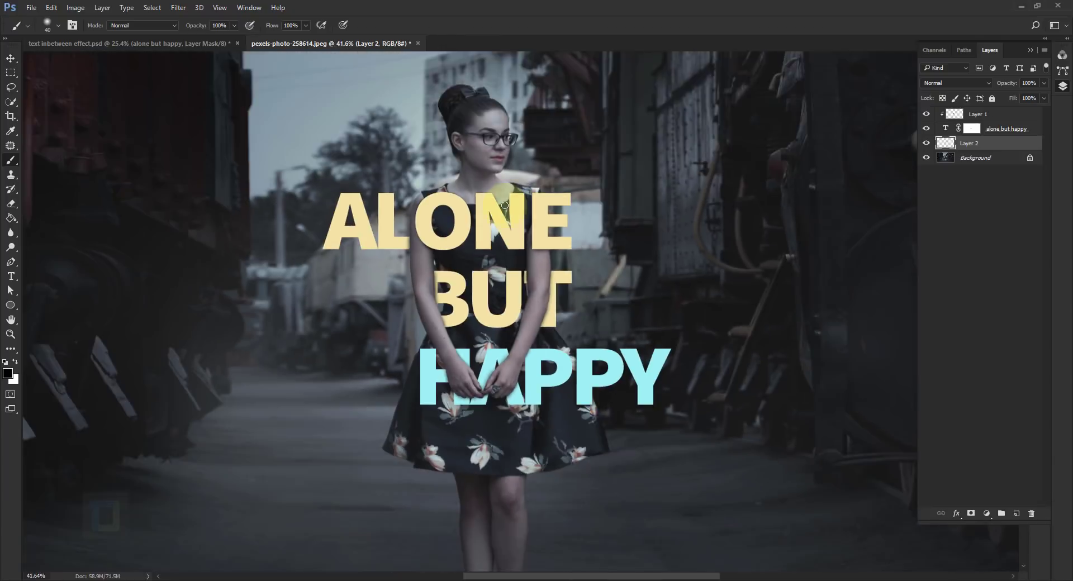
{"action": "left_click", "coordinate": [1042, 84]}
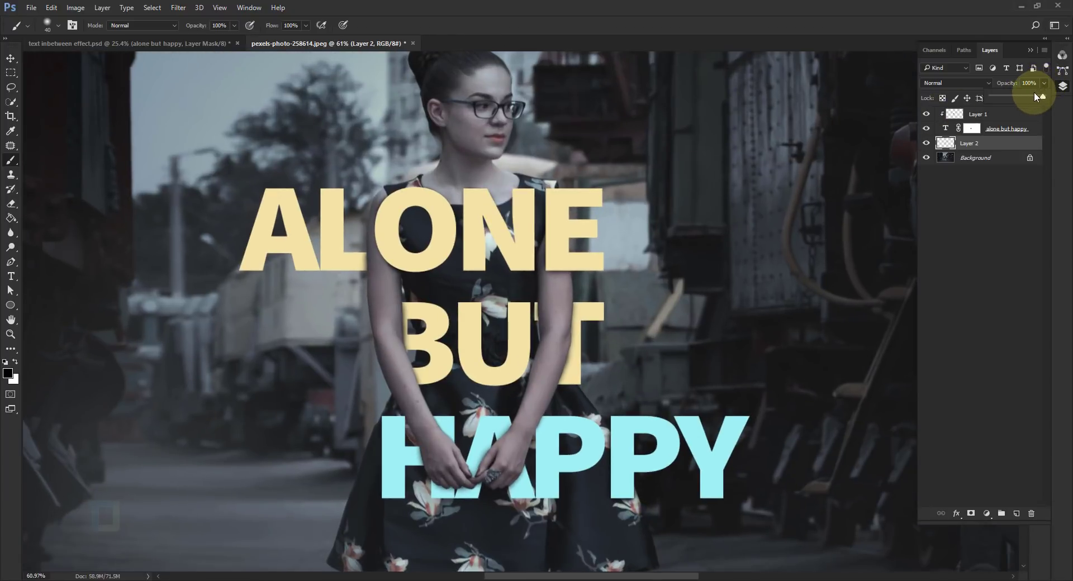
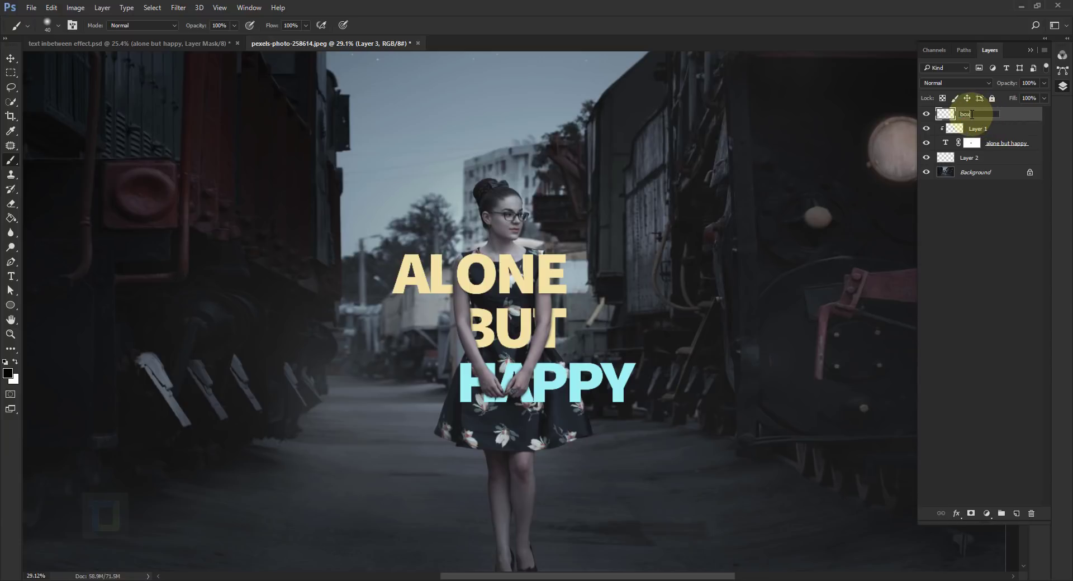
Draw a tall rectangular selection around the woman and the text on the box layer.
{"action": "left_click", "coordinate": [11, 72]}
{"action": "left_click", "coordinate": [50, 73]}
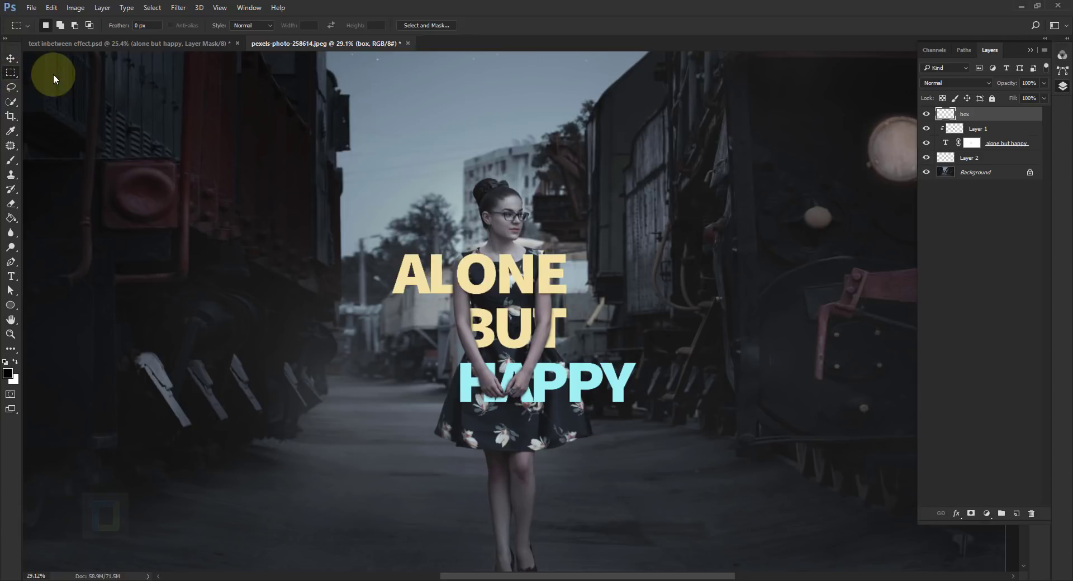
{"action": "left_click_drag", "start_coordinate": [334, 111], "coordinate": [650, 541]}
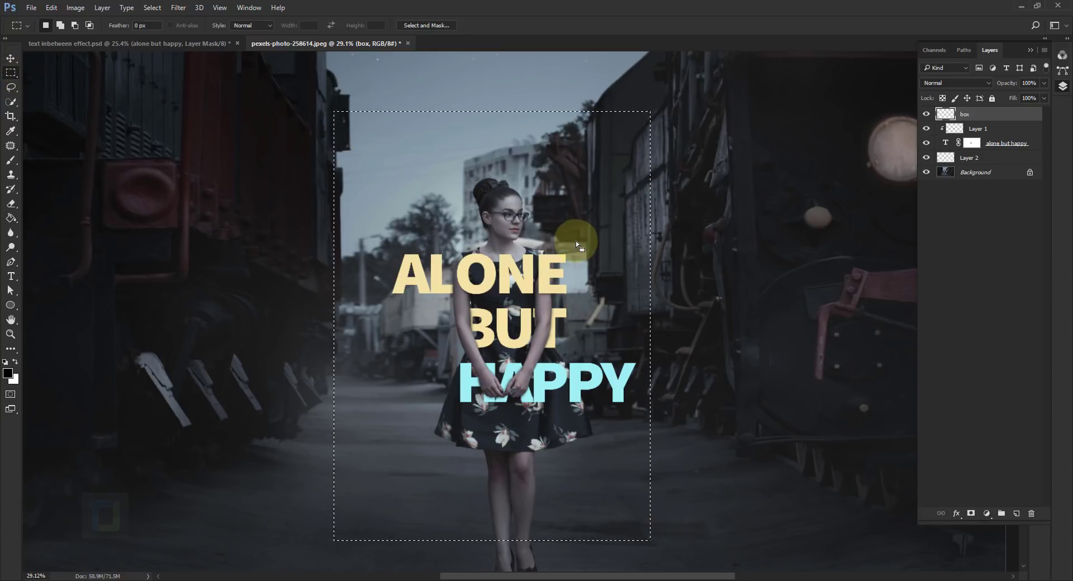
Transform the selection, narrowing it to about 65% of its width and moving its upper and lower edges inward.
{"action": "right_click", "coordinate": [512, 198]}
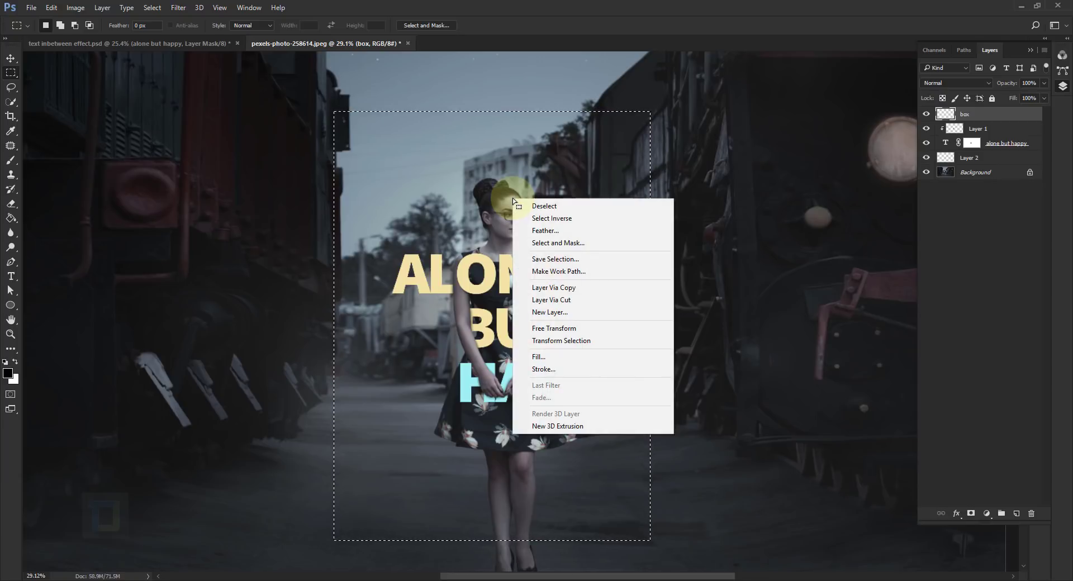
{"action": "left_click", "coordinate": [559, 341]}
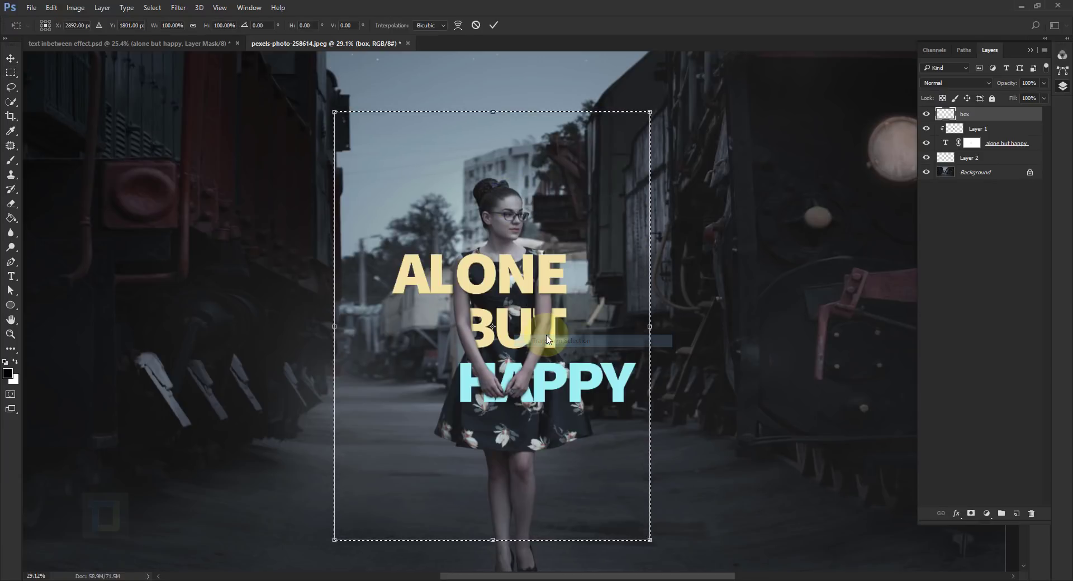
{"action": "left_click_drag", "start_coordinate": [338, 324], "coordinate": [414, 325]}
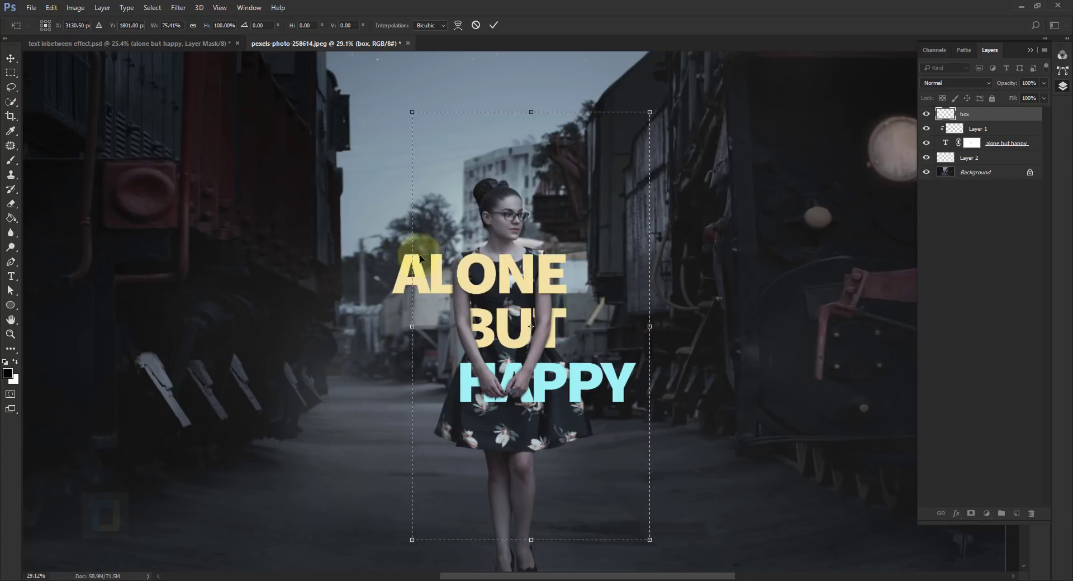
{"action": "left_click_drag", "start_coordinate": [649, 326], "coordinate": [619, 324]}
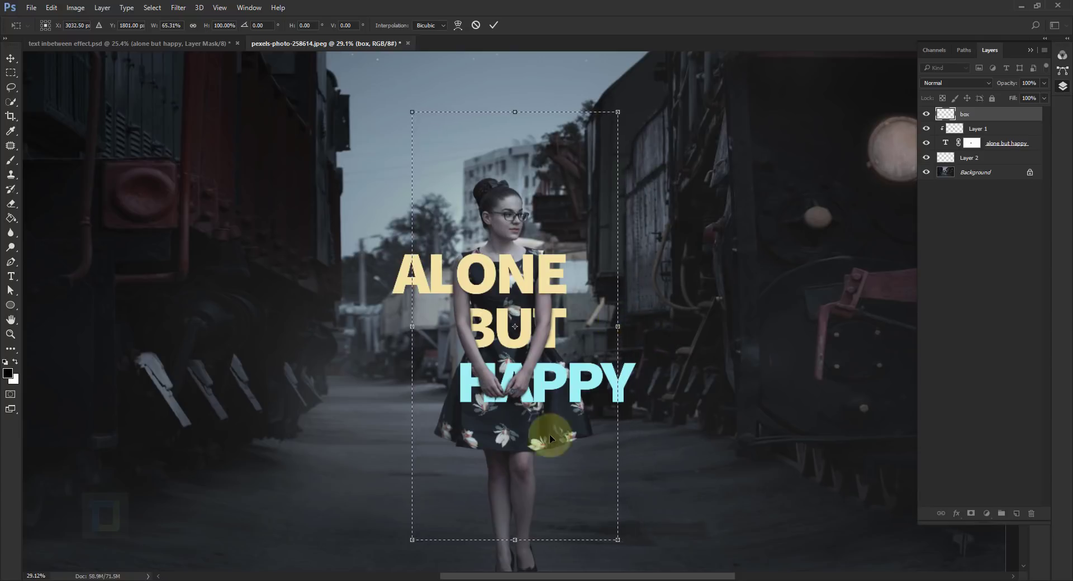
{"action": "left_click_drag", "start_coordinate": [514, 540], "coordinate": [512, 517]}
{"action": "left_click_drag", "start_coordinate": [514, 112], "coordinate": [516, 133]}
{"action": "left_click", "coordinate": [493, 25]}
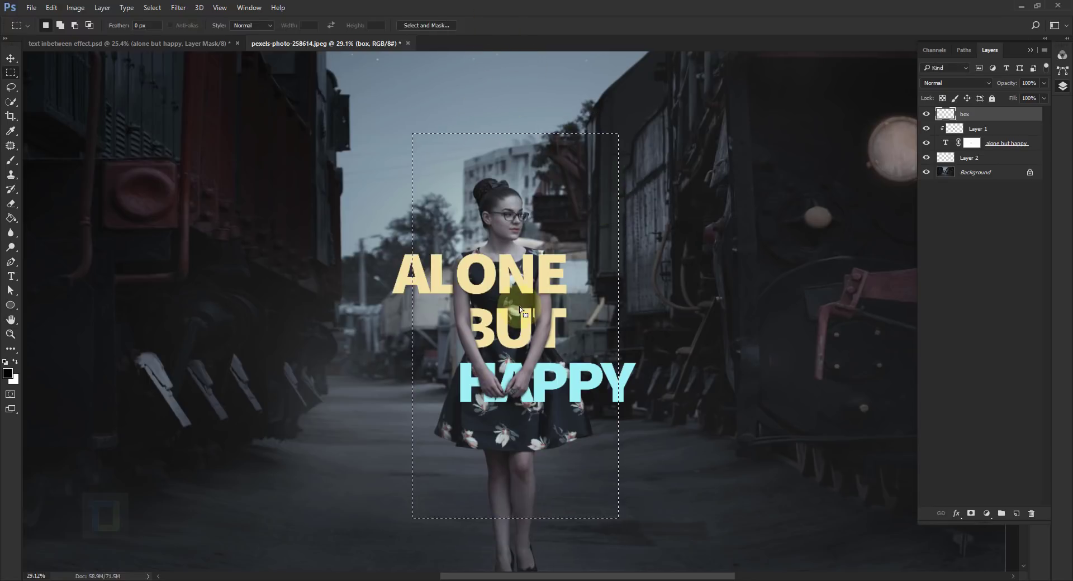
Stroke the rectangular selection on the box layer with a 10 px white (ffffff) line, centered.
{"action": "right_click", "coordinate": [548, 213]}
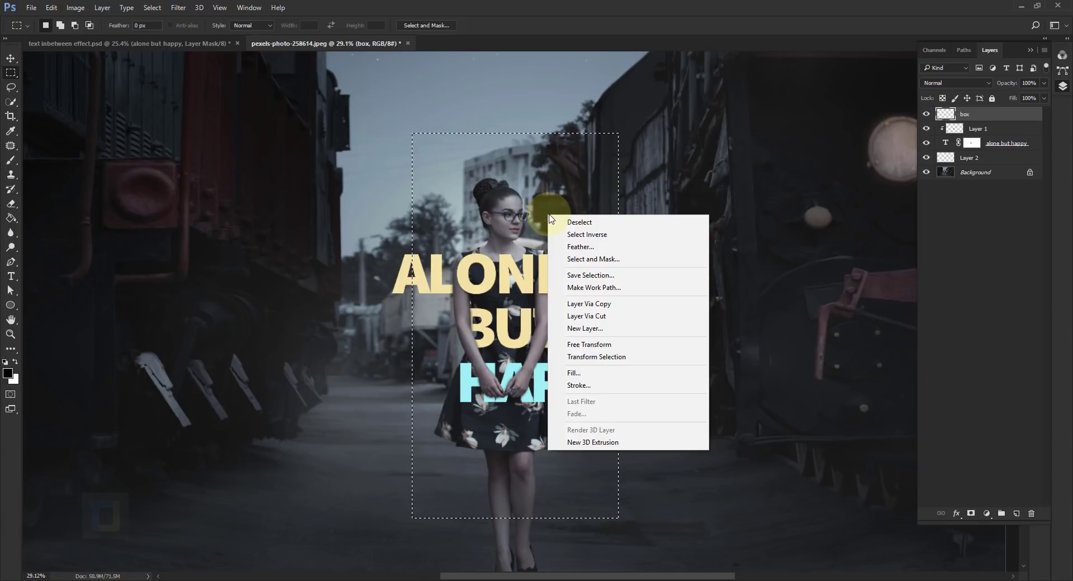
{"action": "left_click", "coordinate": [578, 386]}
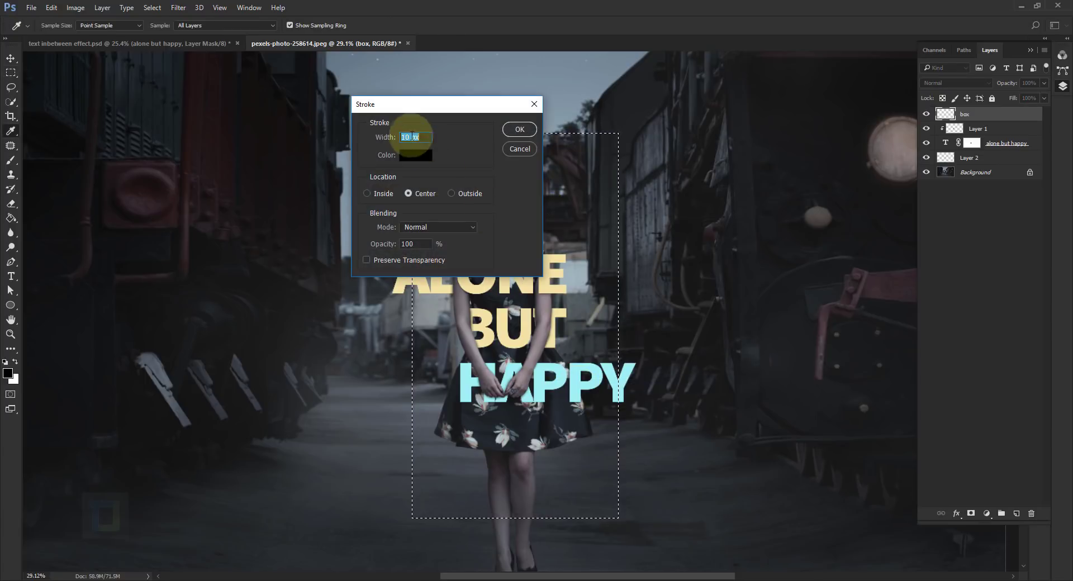
{"action": "left_click_drag", "start_coordinate": [428, 135], "coordinate": [403, 137]}
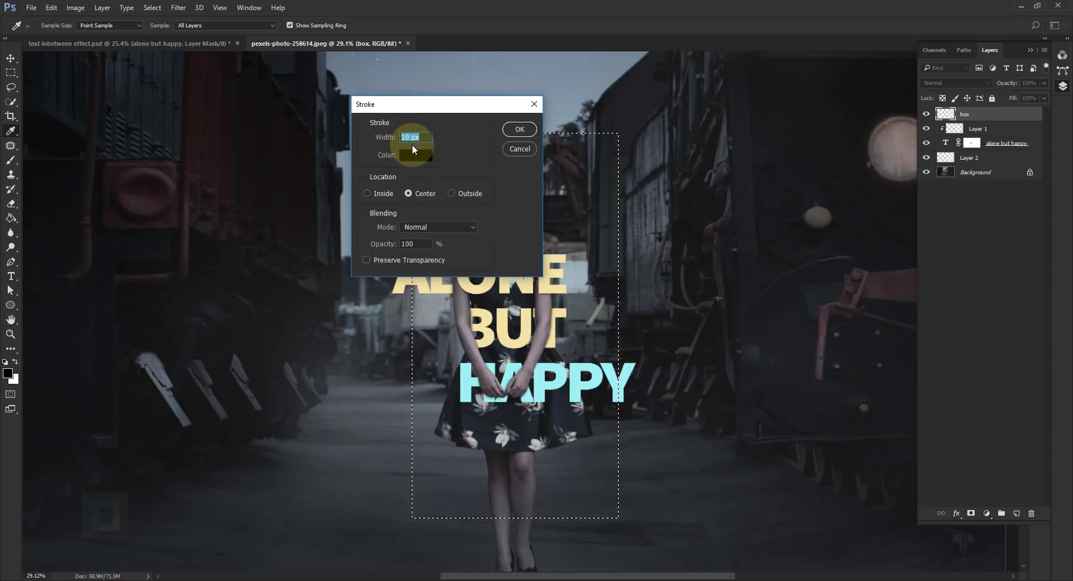
{"action": "left_click", "coordinate": [412, 161]}
{"action": "left_click_drag", "start_coordinate": [745, 235], "coordinate": [594, 108]}
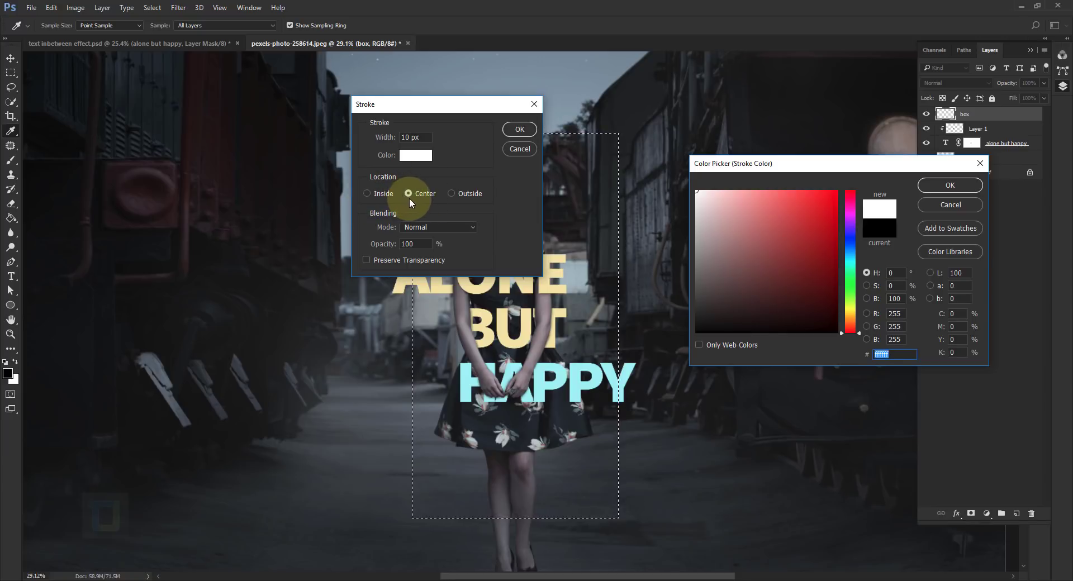
{"action": "left_click", "coordinate": [932, 184]}
{"action": "left_click", "coordinate": [514, 130]}
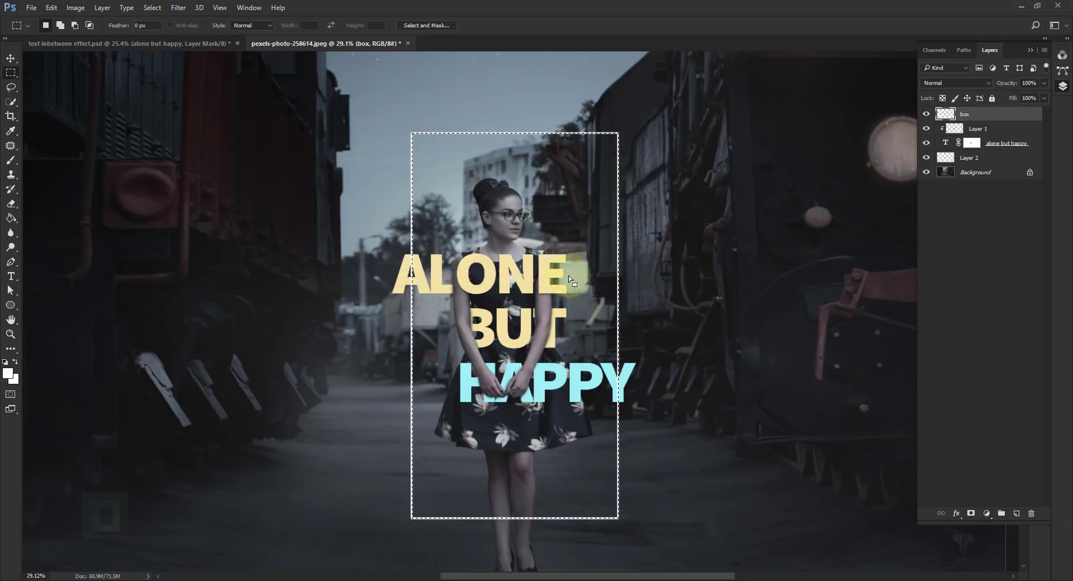
Deselect the rectangular selection around the white frame.
{"action": "left_click", "coordinate": [152, 8]}
{"action": "left_click", "coordinate": [165, 31]}
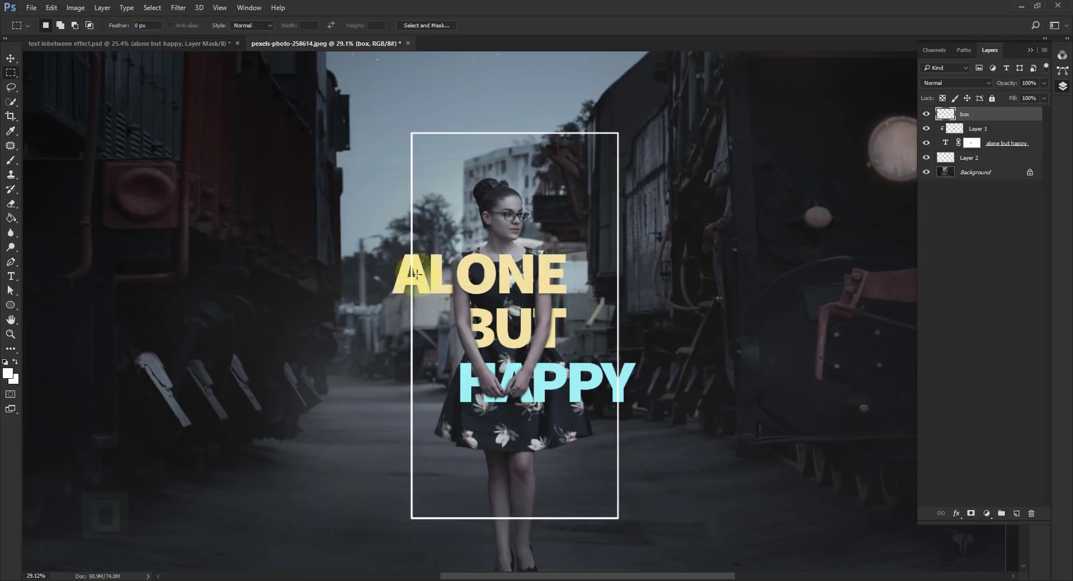
{"action": "scroll", "coordinate": [404, 249], "scroll_direction": "up", "scroll_amount": 1}
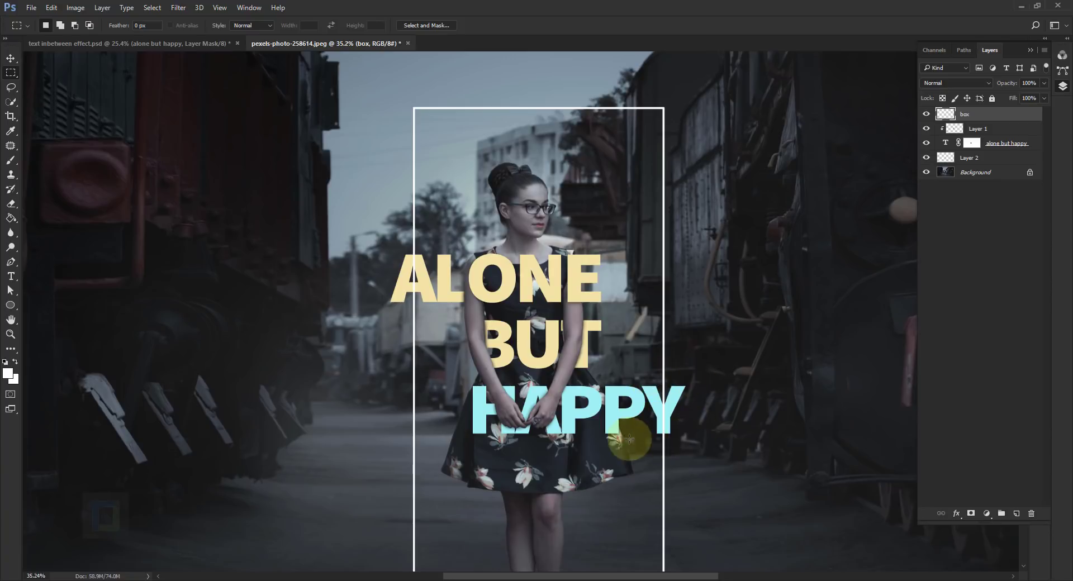
{"action": "scroll", "coordinate": [371, 280], "scroll_direction": "up", "scroll_amount": 1}
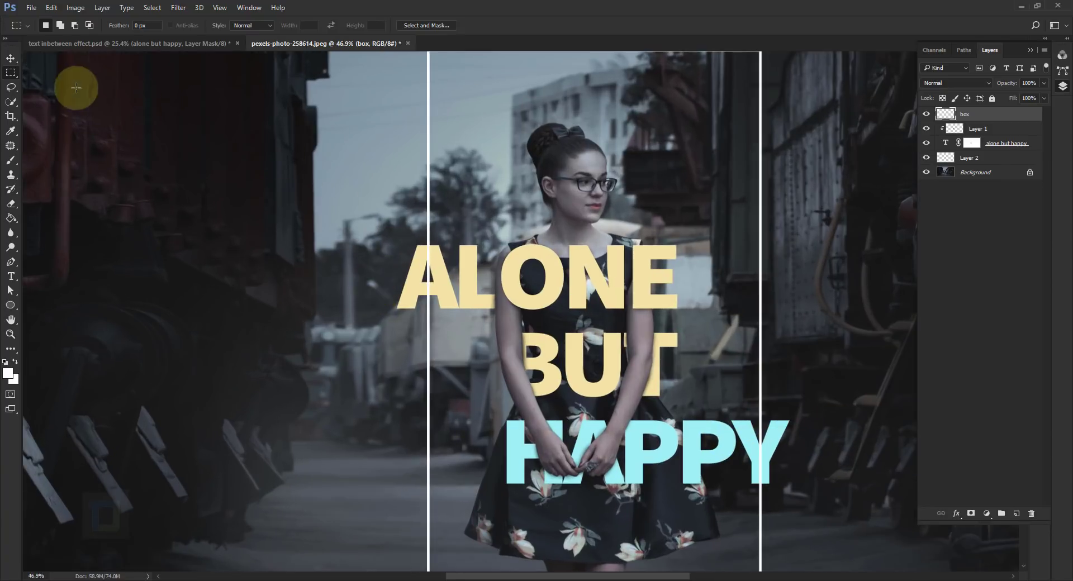
{"action": "scroll", "coordinate": [385, 249], "scroll_direction": "up", "scroll_amount": 2}
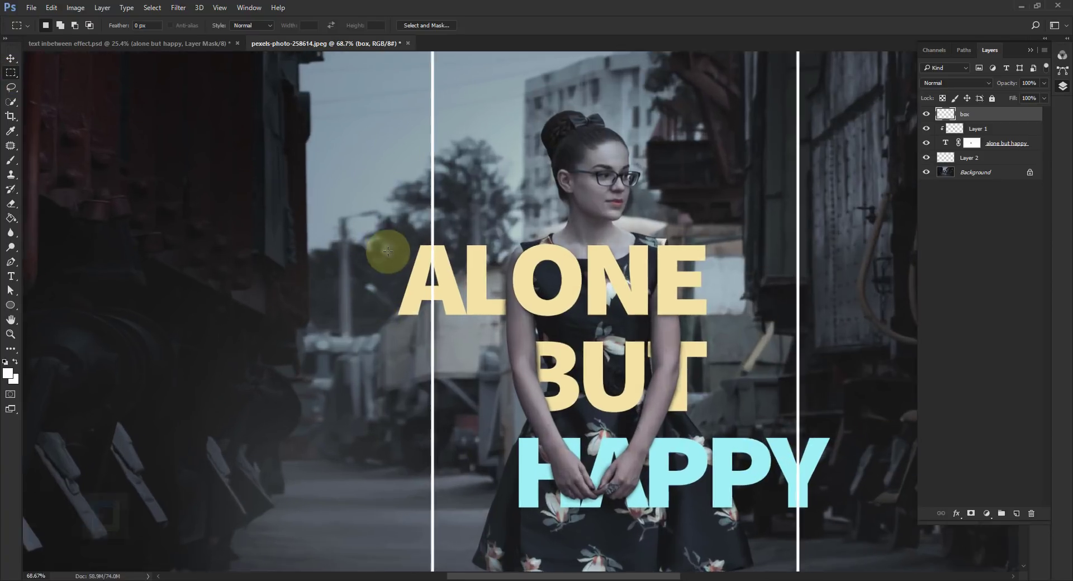
Delete the part of the white frame that crosses the letter A of ALONE using a rectangular selection, and deselect.
{"action": "left_click_drag", "start_coordinate": [438, 272], "coordinate": [526, 375]}
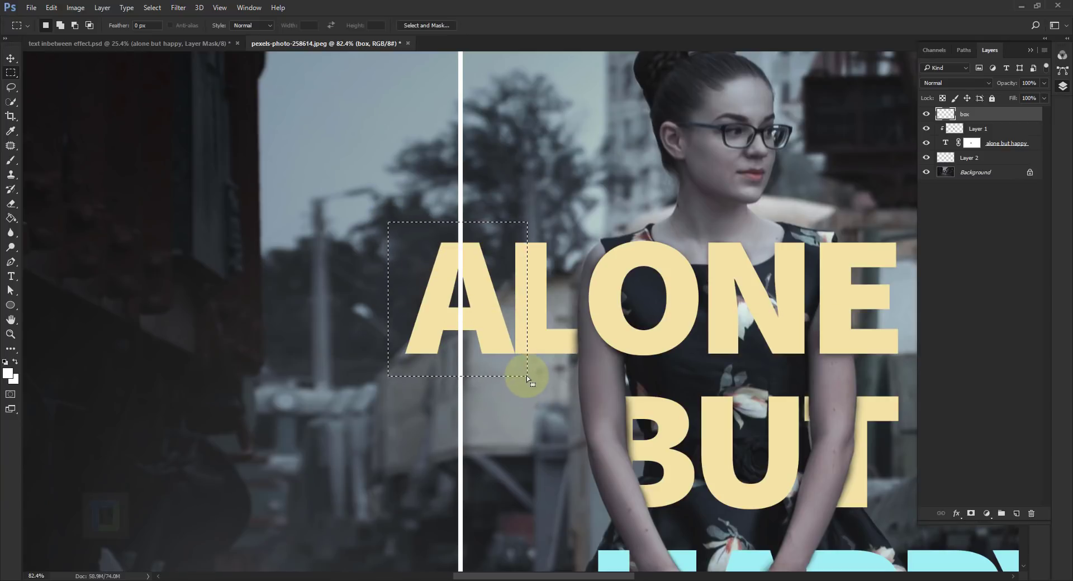
{"action": "key", "text": "Delete"}
{"action": "left_click_drag", "start_coordinate": [636, 326], "coordinate": [374, 148]}
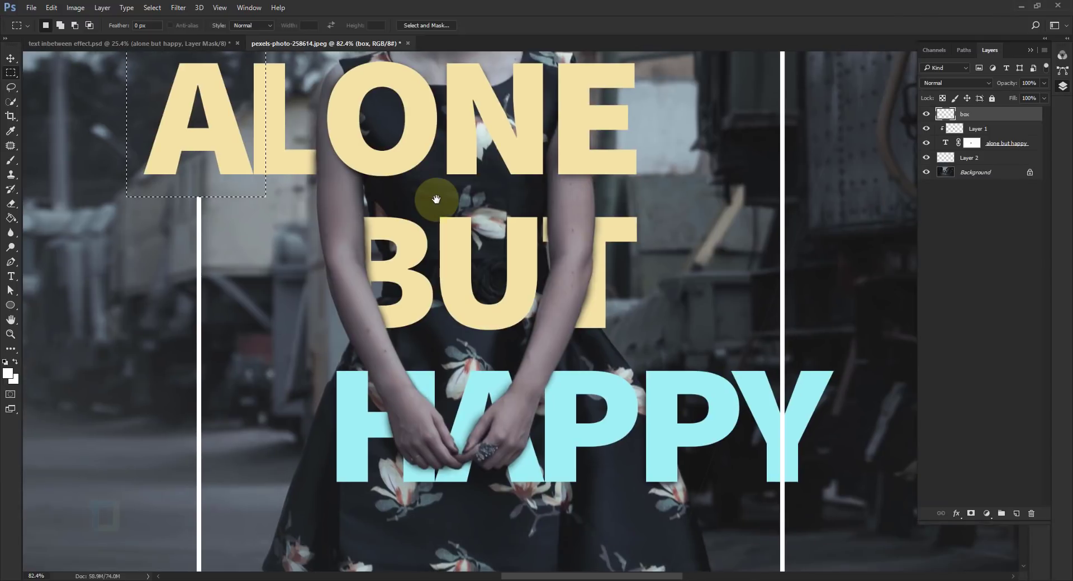
{"action": "left_click_drag", "start_coordinate": [573, 321], "coordinate": [591, 362]}
{"action": "left_click", "coordinate": [152, 7]}
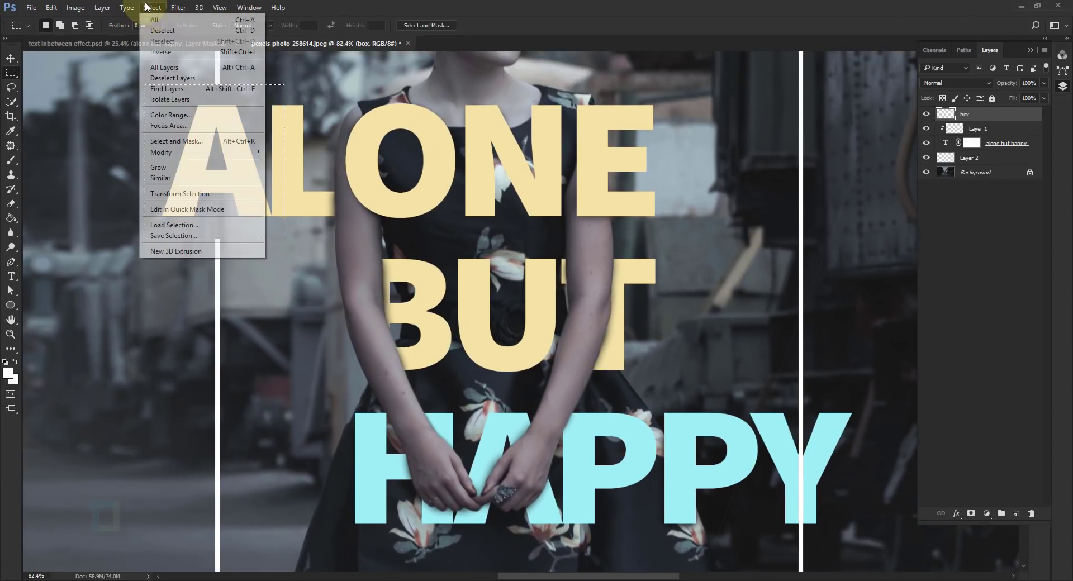
{"action": "left_click", "coordinate": [162, 32]}
Delete the part of the white frame that crosses the letter Y of HAPPY using a rectangular selection, and deselect.
{"action": "left_click_drag", "start_coordinate": [662, 348], "coordinate": [458, 167]}
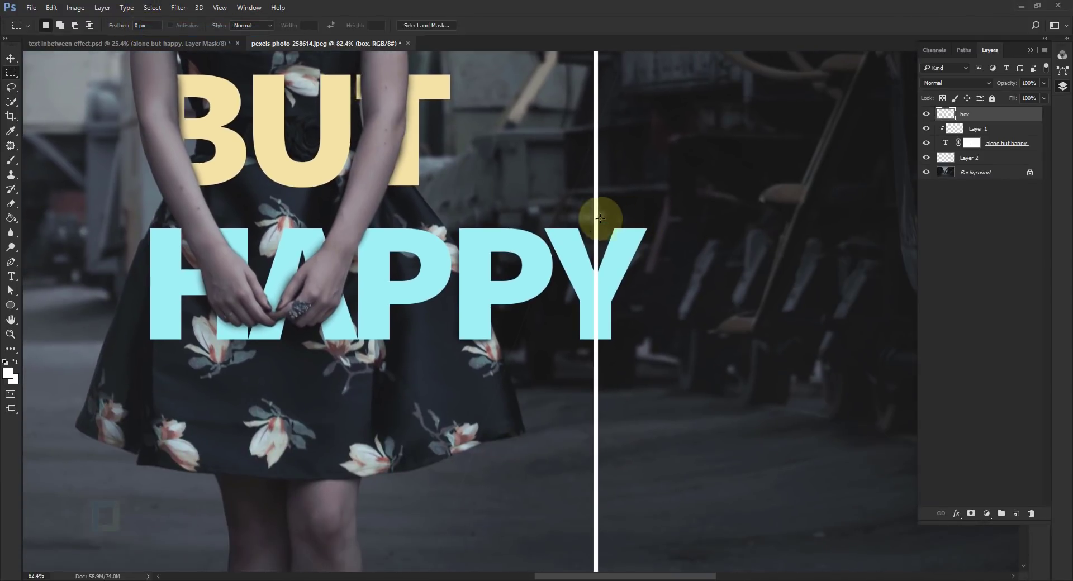
{"action": "left_click_drag", "start_coordinate": [538, 213], "coordinate": [657, 352]}
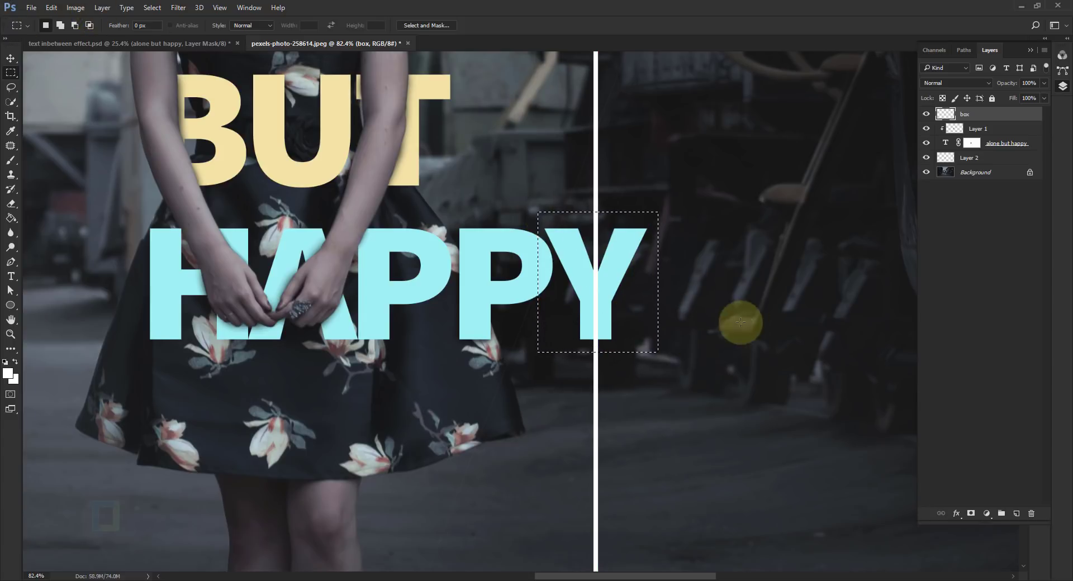
{"action": "key", "text": "Delete"}
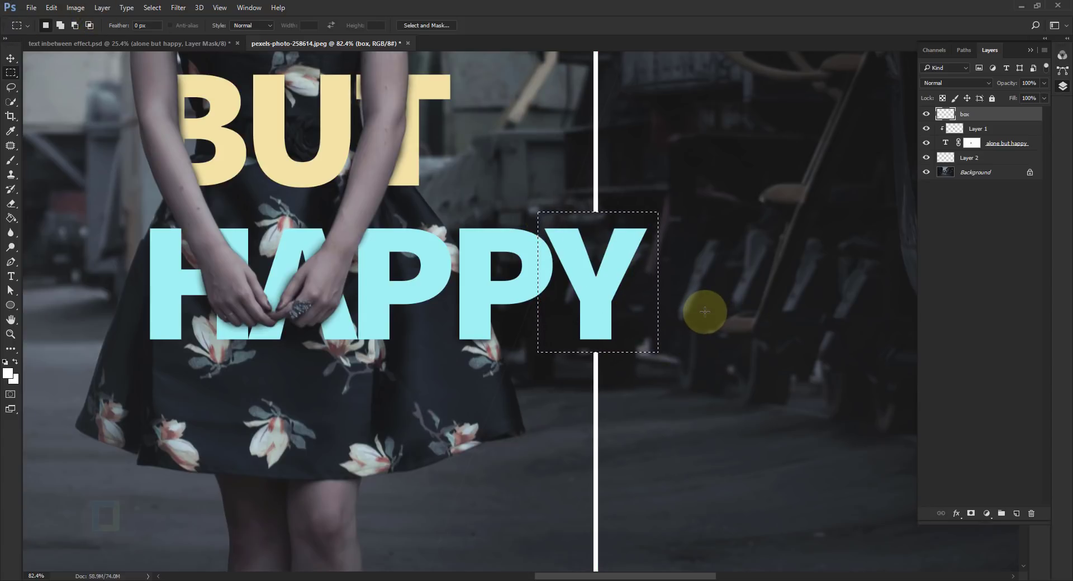
{"action": "left_click", "coordinate": [152, 8]}
{"action": "left_click", "coordinate": [162, 30]}
{"action": "scroll", "coordinate": [682, 246], "scroll_direction": "down", "scroll_amount": 5}
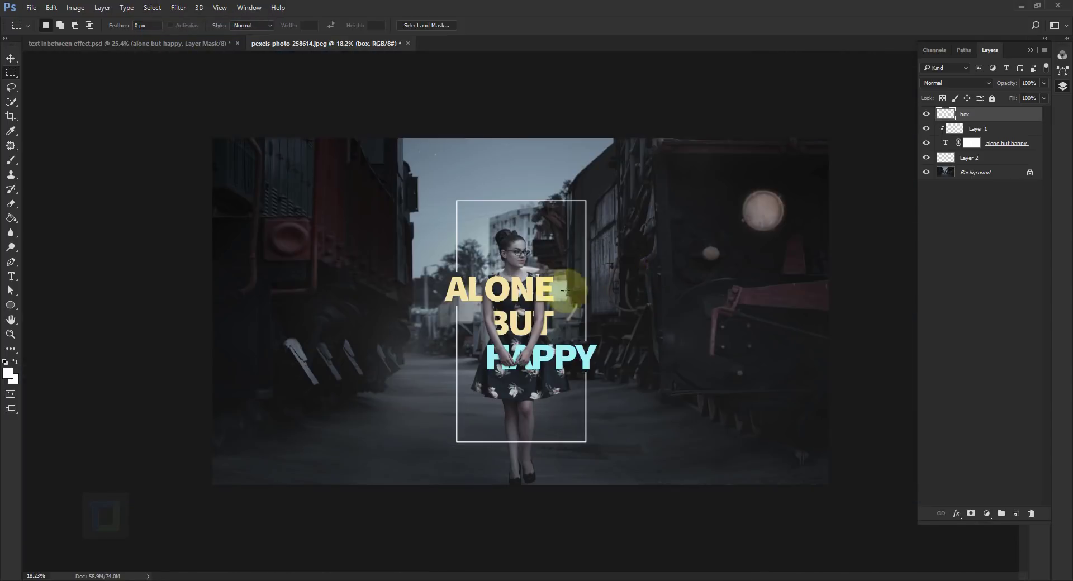
{"action": "scroll", "coordinate": [565, 270], "scroll_direction": "up", "scroll_amount": 1}
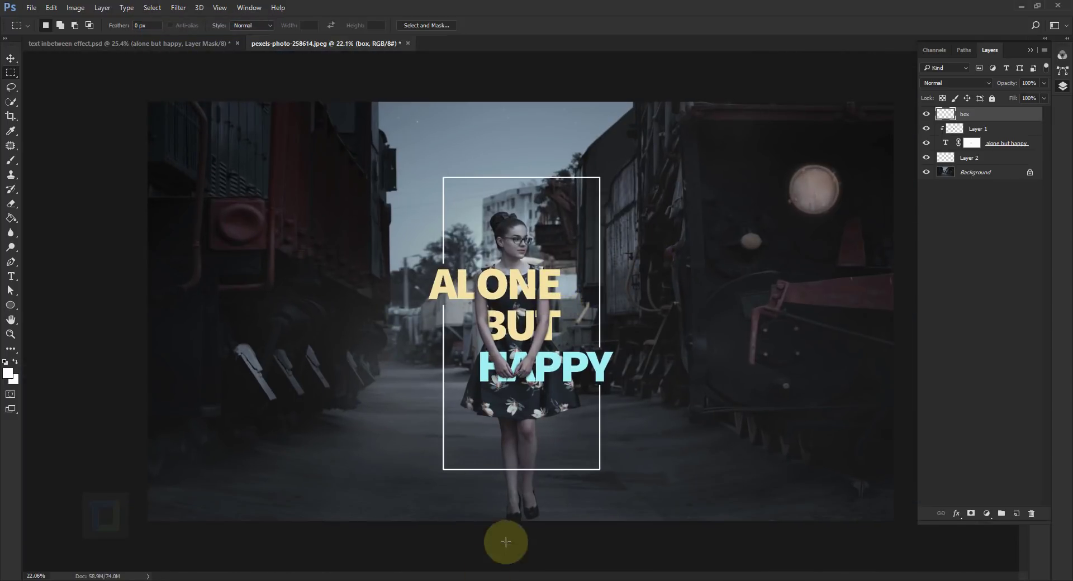
Erase the lower frame line where it crosses the woman's legs with a hard 30 px eraser on the box layer.
{"action": "scroll", "coordinate": [556, 400], "scroll_direction": "up", "scroll_amount": 6}
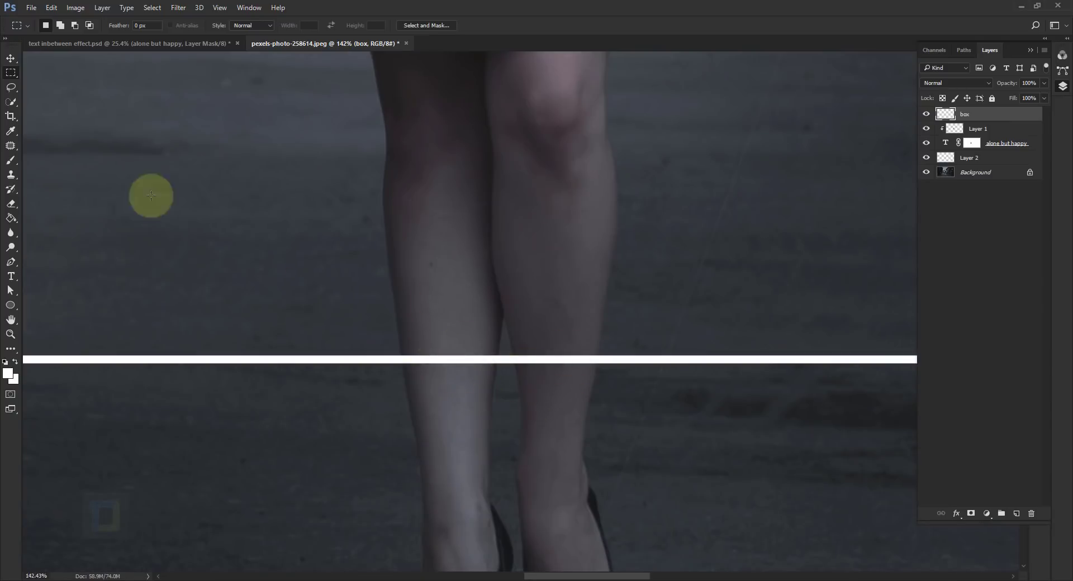
{"action": "left_click", "coordinate": [12, 161]}
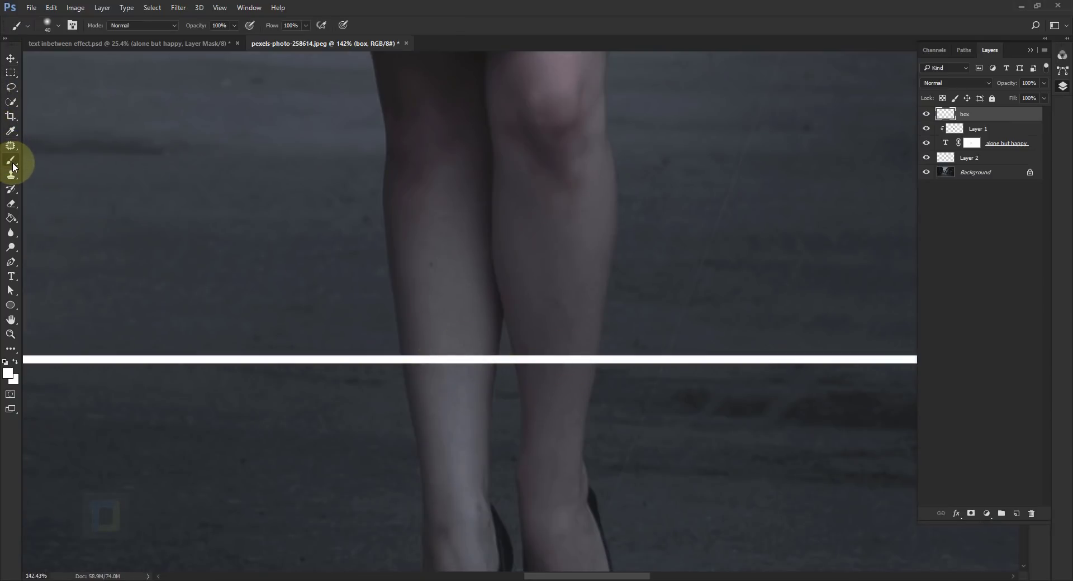
{"action": "left_click", "coordinate": [11, 203]}
{"action": "scroll", "coordinate": [546, 373], "scroll_direction": "up", "scroll_amount": 1}
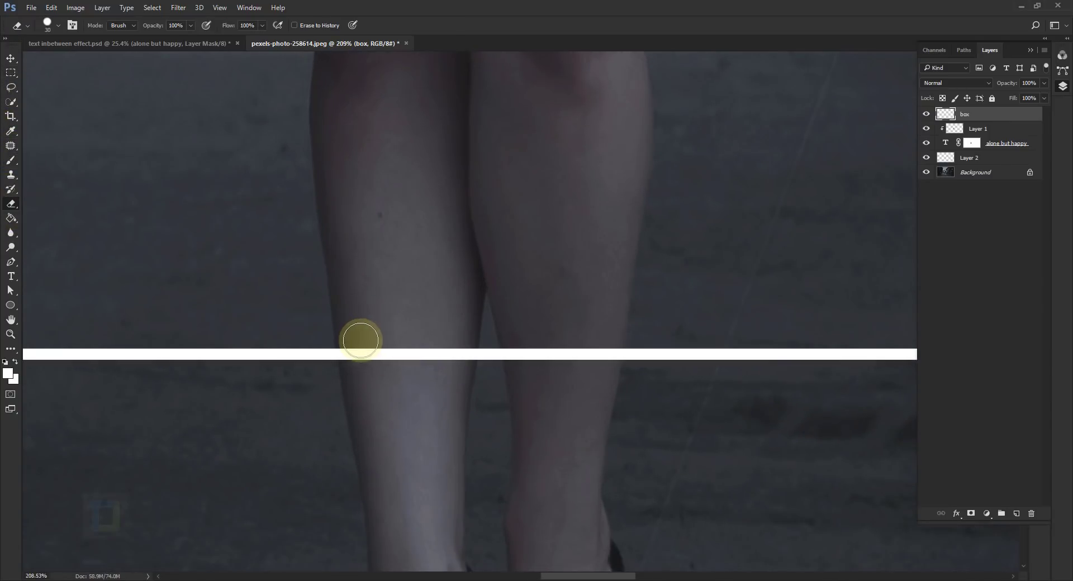
{"action": "mouse_move", "coordinate": [360, 341]}
{"action": "left_mouse_down"}
{"action": "mouse_move", "coordinate": [352, 352]}
{"action": "mouse_move", "coordinate": [599, 363]}
{"action": "left_mouse_up"}
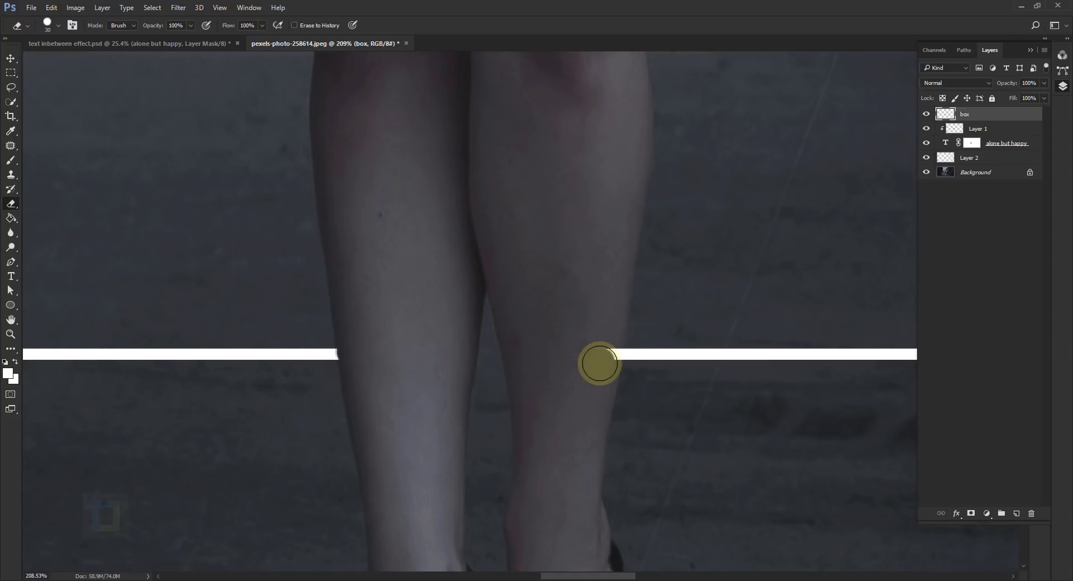
{"action": "left_click", "coordinate": [606, 354]}
{"action": "left_click", "coordinate": [354, 359]}
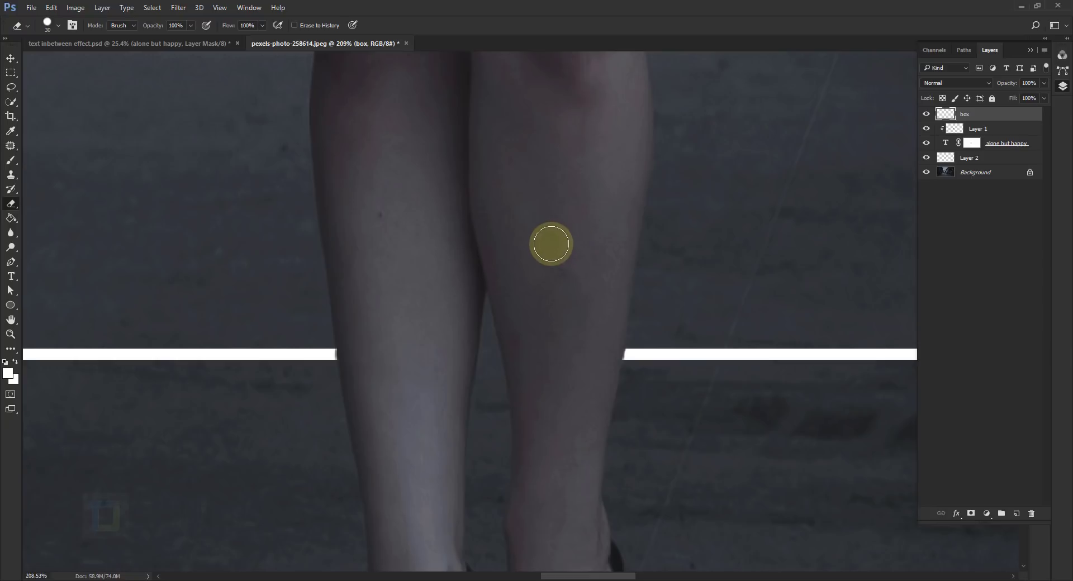
{"action": "scroll", "coordinate": [550, 244], "scroll_direction": "down", "scroll_amount": 2}
{"action": "key", "text": "ctrl+0"}
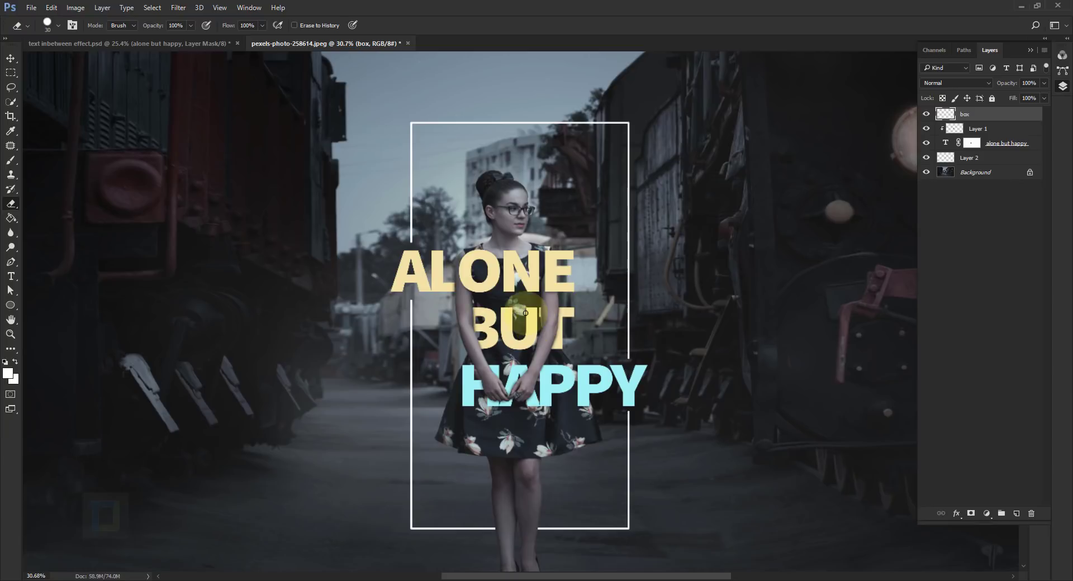
Enable a Gradient Overlay in the box layer's layer style and show its settings.
{"action": "right_click", "coordinate": [1016, 118]}
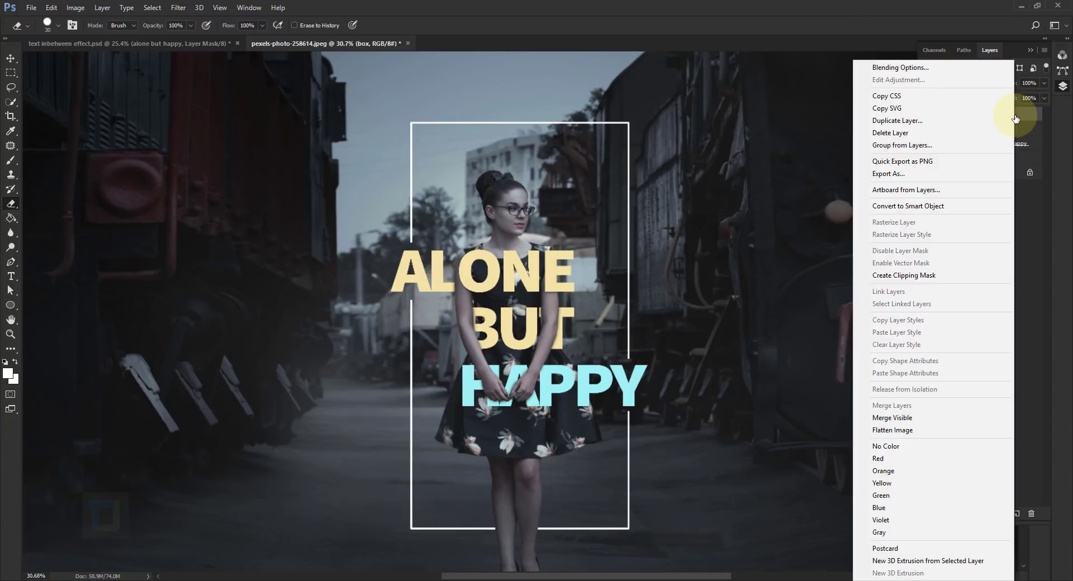
{"action": "key", "text": "Escape"}
{"action": "key", "text": "space"}
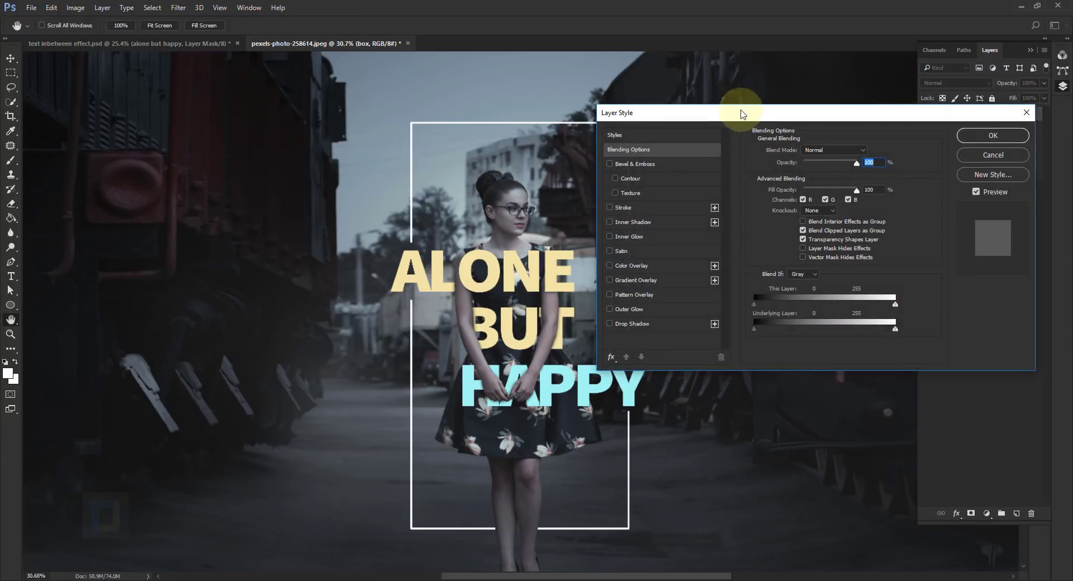
{"action": "left_click_drag", "start_coordinate": [743, 114], "coordinate": [880, 88]}
{"action": "left_click", "coordinate": [746, 253]}
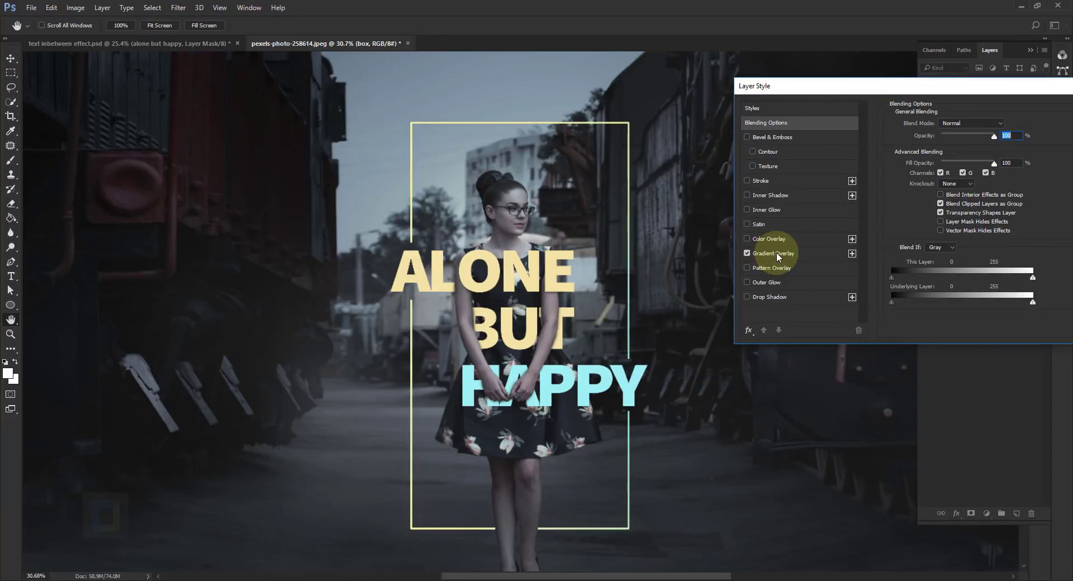
{"action": "left_click", "coordinate": [776, 253]}
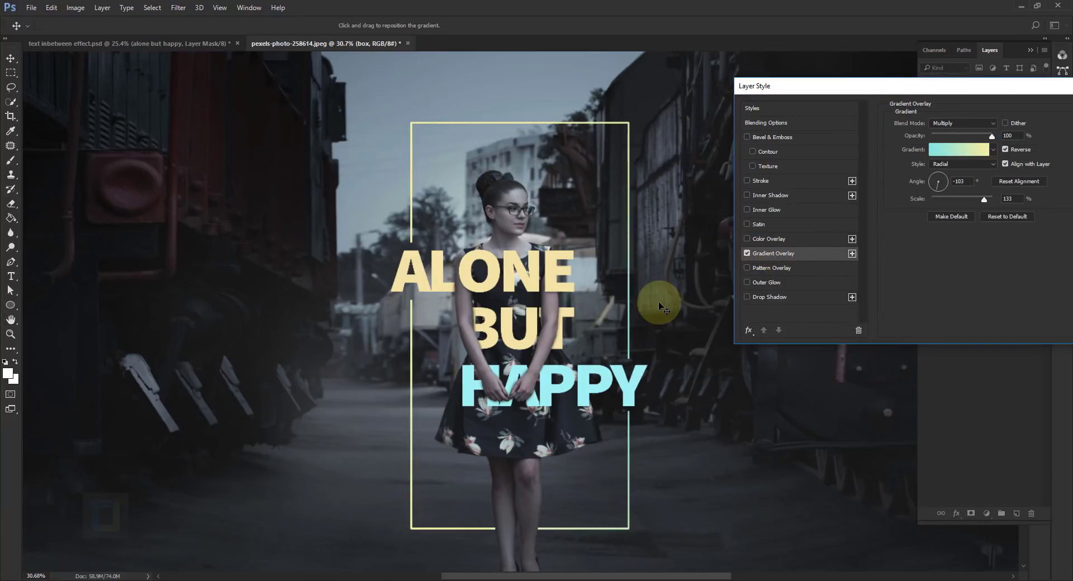
Apply the Black, White preset to the frame's gradient overlay and set its style to Linear.
{"action": "left_click", "coordinate": [953, 155]}
{"action": "left_click", "coordinate": [817, 117]}
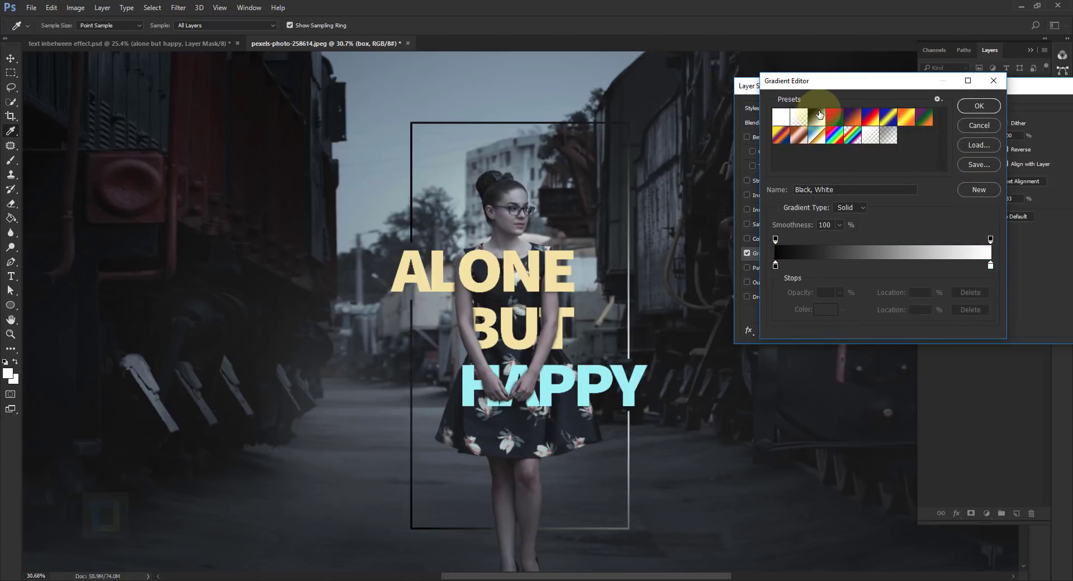
{"action": "left_click", "coordinate": [986, 108]}
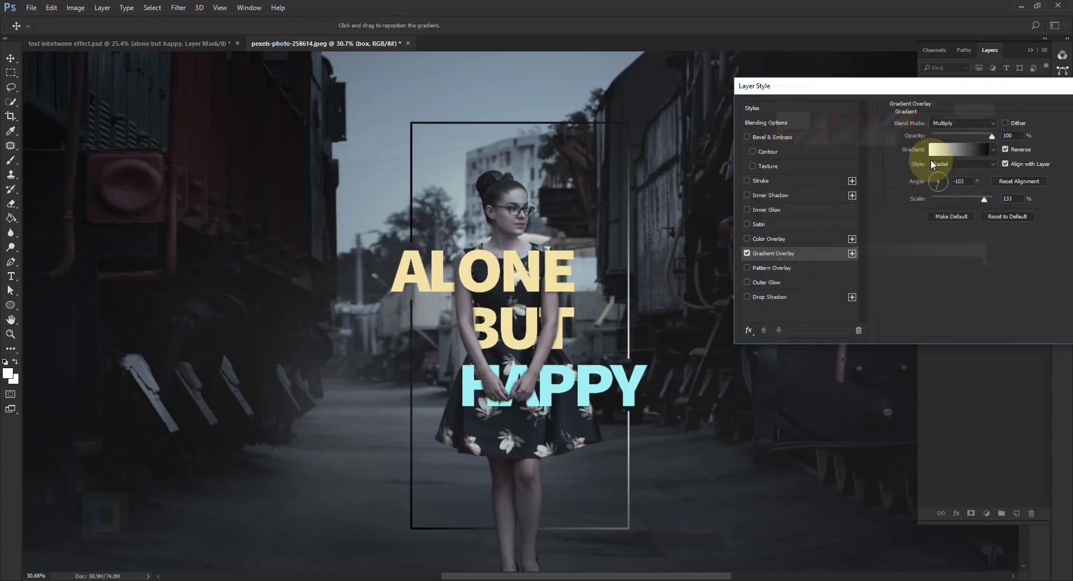
{"action": "left_click", "coordinate": [946, 163]}
{"action": "left_click", "coordinate": [944, 169]}
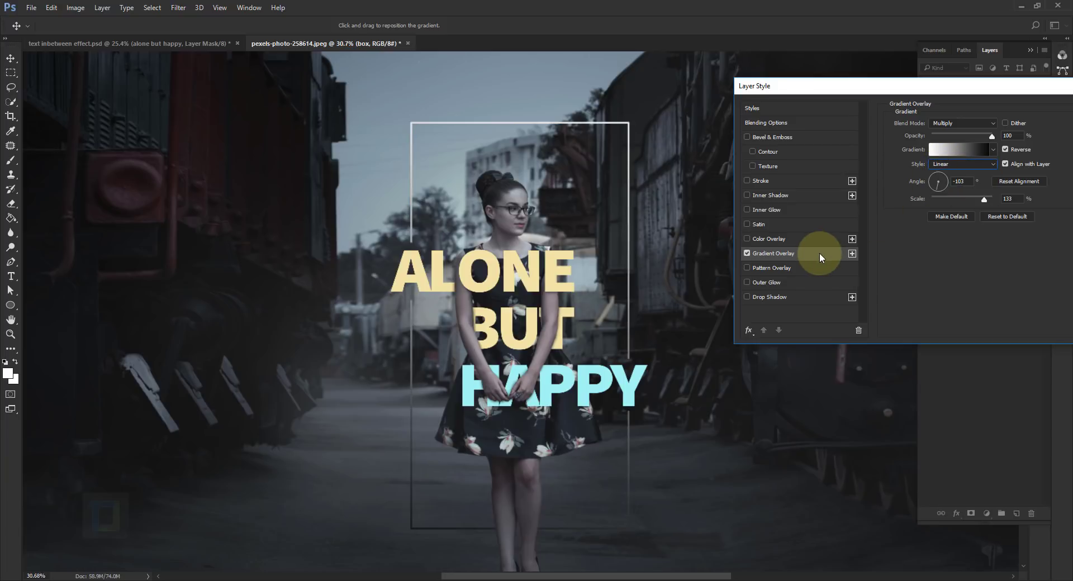
Start the overlay gradient from the Black, White preset and recolor its black stop with the yellow sampled from ALONE (f4e6a4).
{"action": "left_click", "coordinate": [938, 148]}
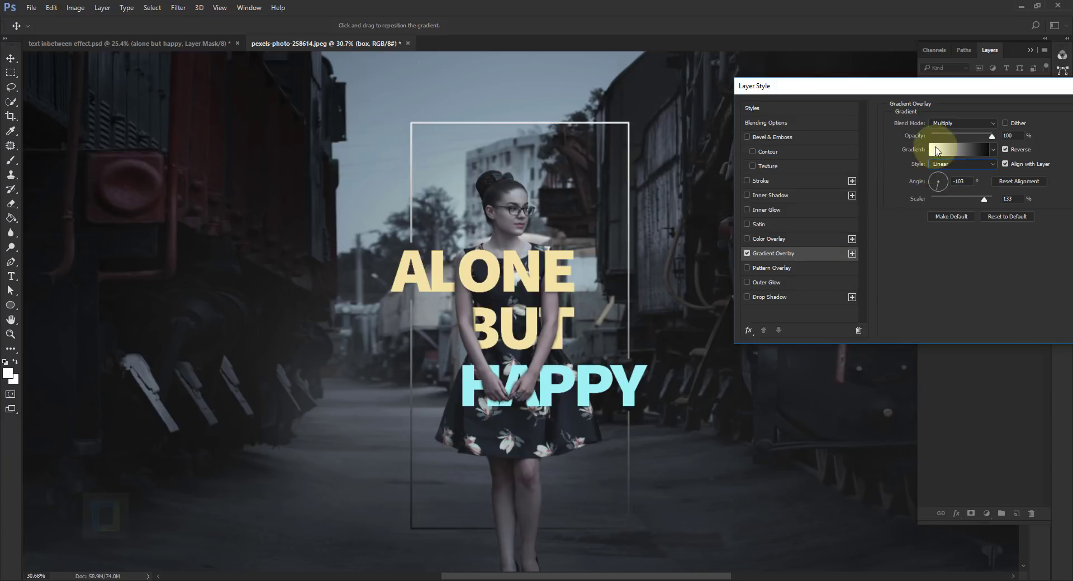
{"action": "left_click", "coordinate": [822, 118]}
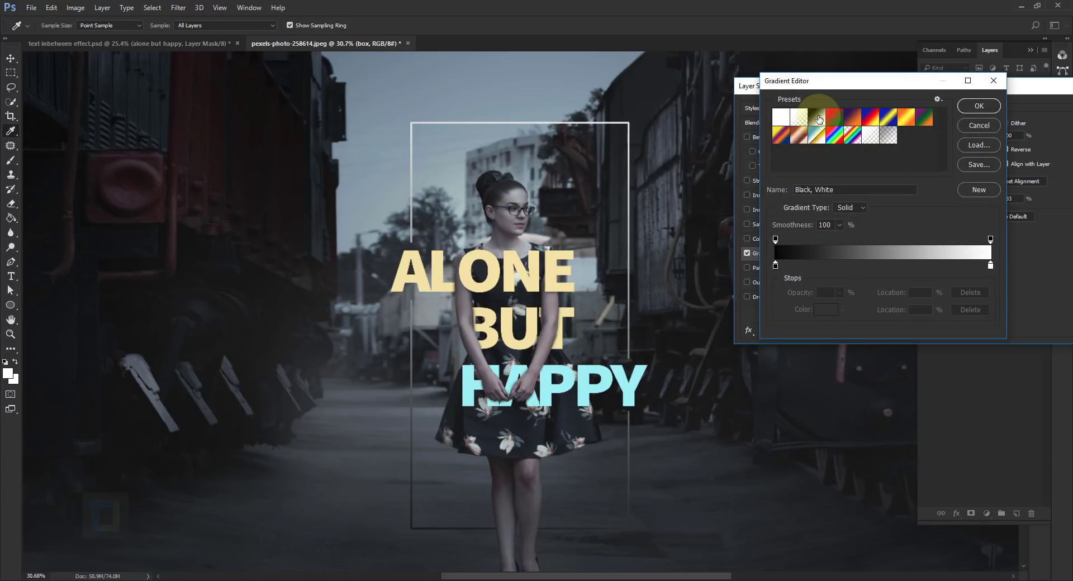
{"action": "left_click", "coordinate": [775, 266]}
{"action": "left_click", "coordinate": [826, 311]}
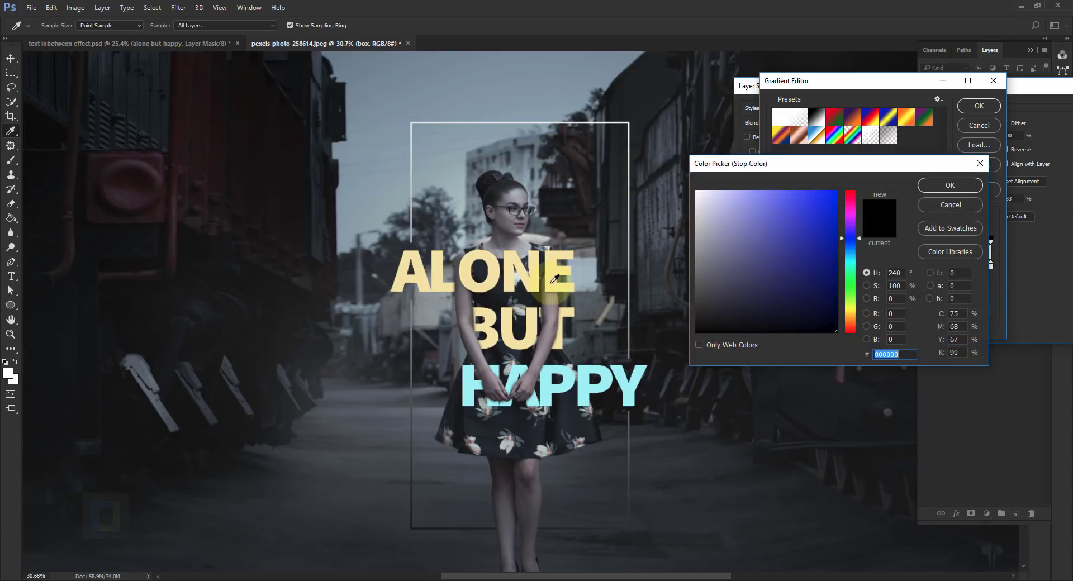
{"action": "left_click", "coordinate": [537, 269]}
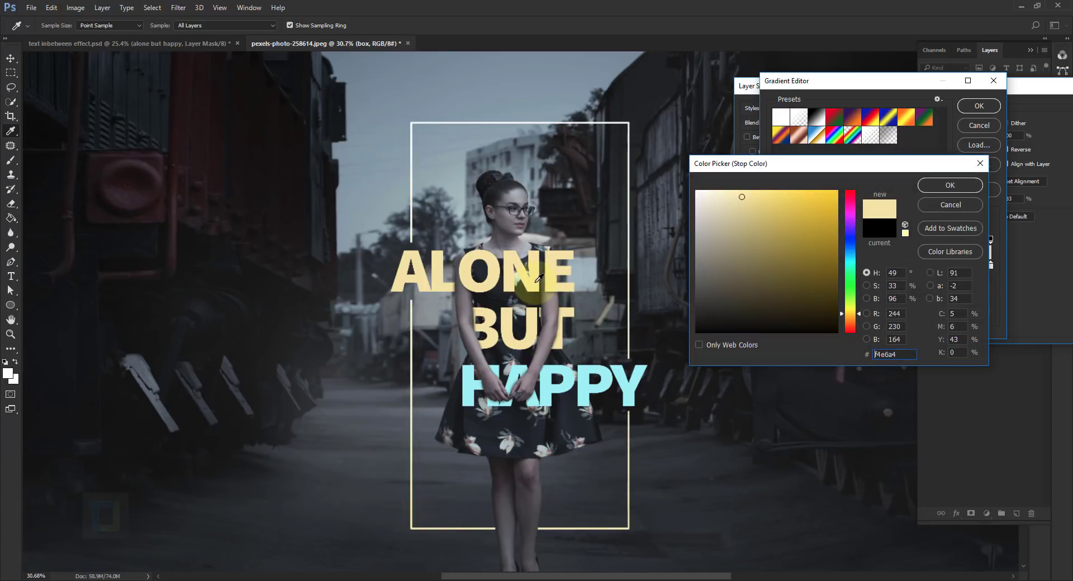
{"action": "key", "text": "Return"}
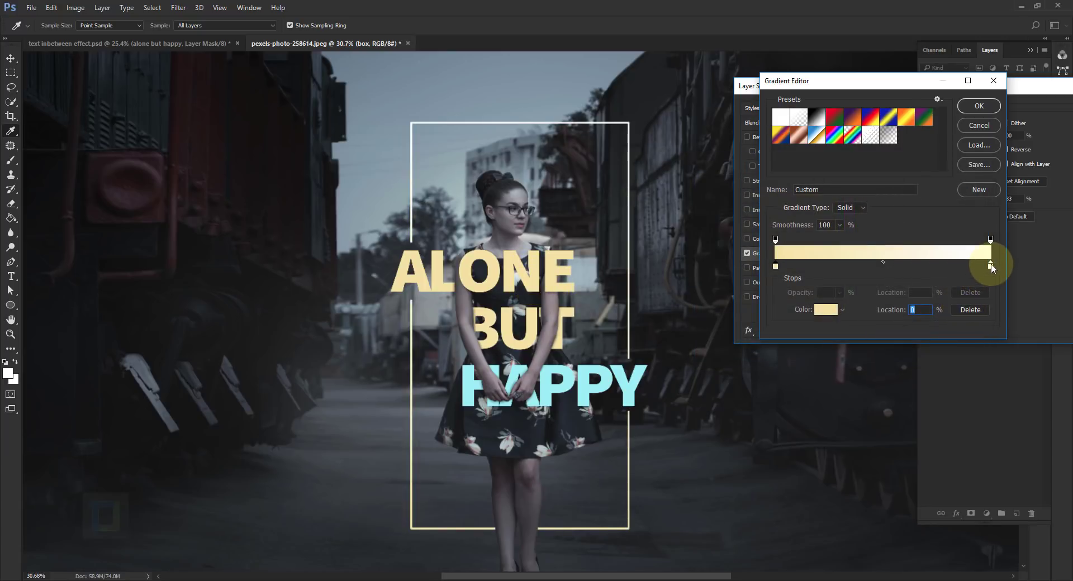
Recolor the gradient's white stop with the cyan sampled from HAPPY (a1f2f7) and accept the edited gradient.
{"action": "left_click", "coordinate": [991, 267]}
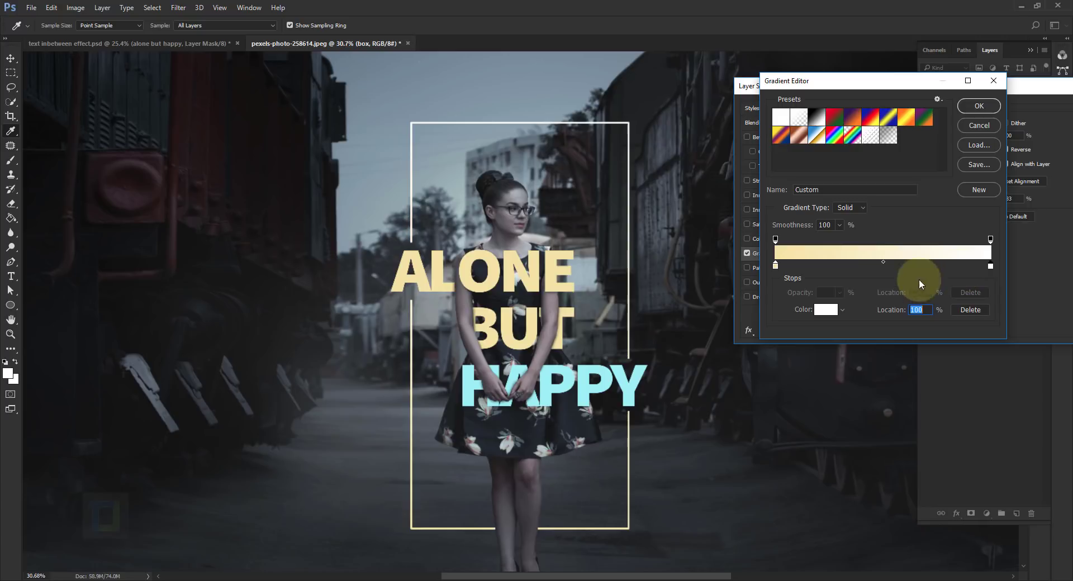
{"action": "left_click", "coordinate": [826, 310]}
{"action": "left_click", "coordinate": [588, 398]}
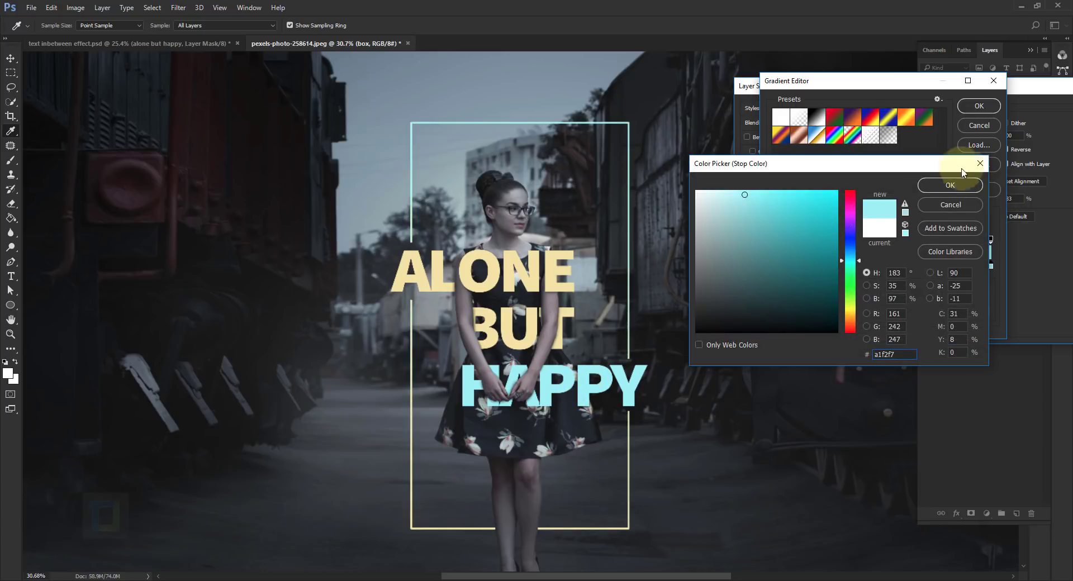
{"action": "left_click", "coordinate": [949, 187]}
{"action": "left_click", "coordinate": [978, 106]}
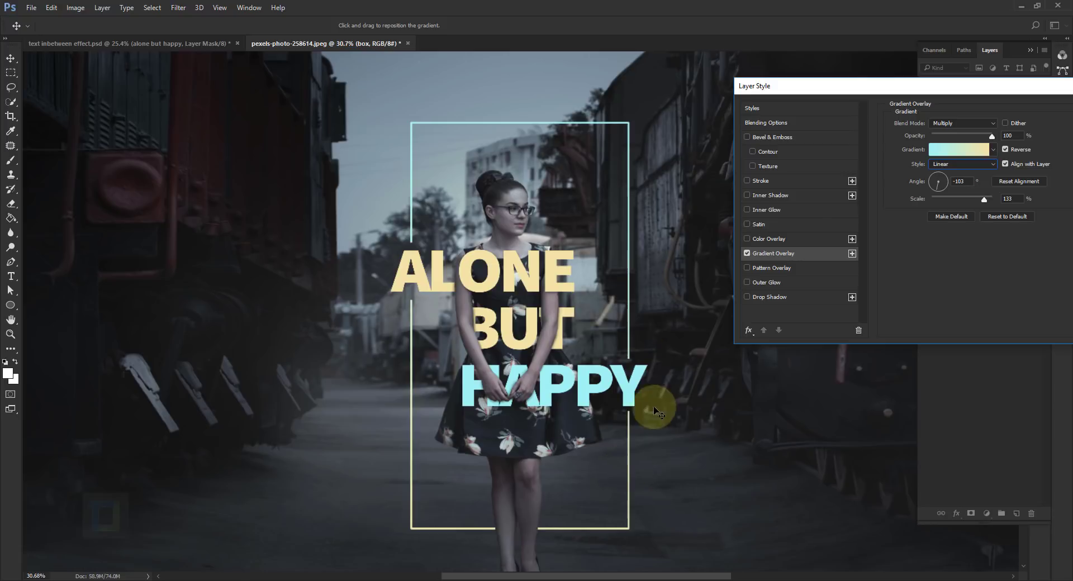
Set the gradient overlay's style to Radial and its scale to 117%, reposition the gradient on the frame, and apply the layer style.
{"action": "left_click", "coordinate": [953, 164]}
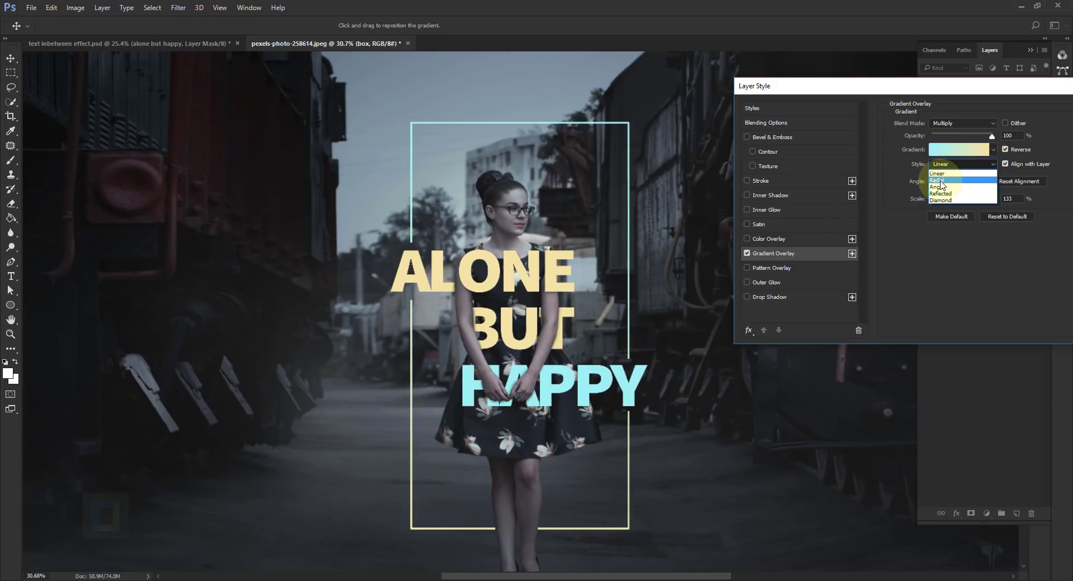
{"action": "left_click", "coordinate": [940, 182]}
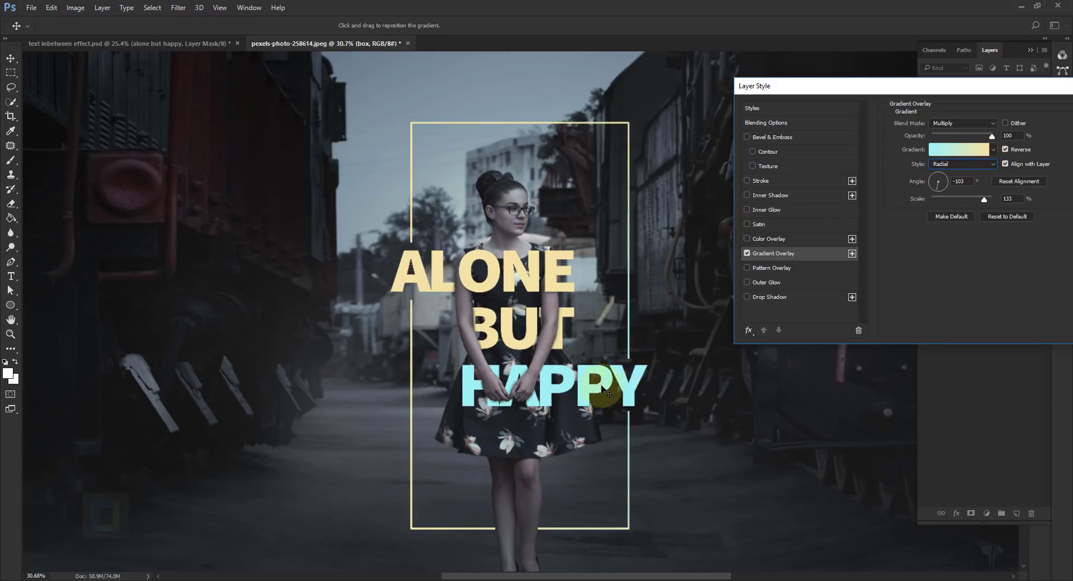
{"action": "left_click_drag", "start_coordinate": [599, 397], "coordinate": [976, 199]}
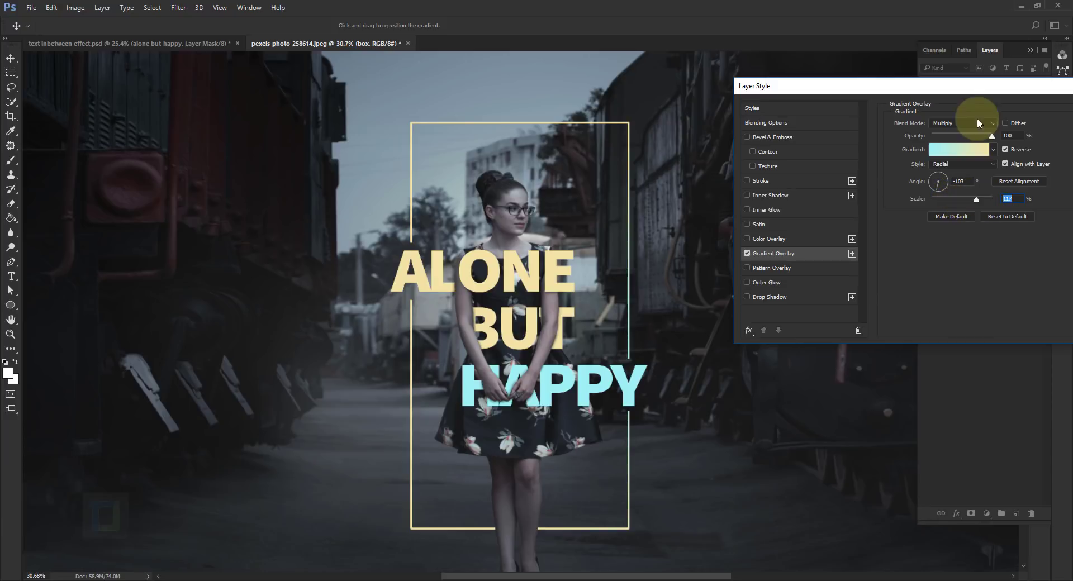
{"action": "left_click_drag", "start_coordinate": [985, 89], "coordinate": [918, 91]}
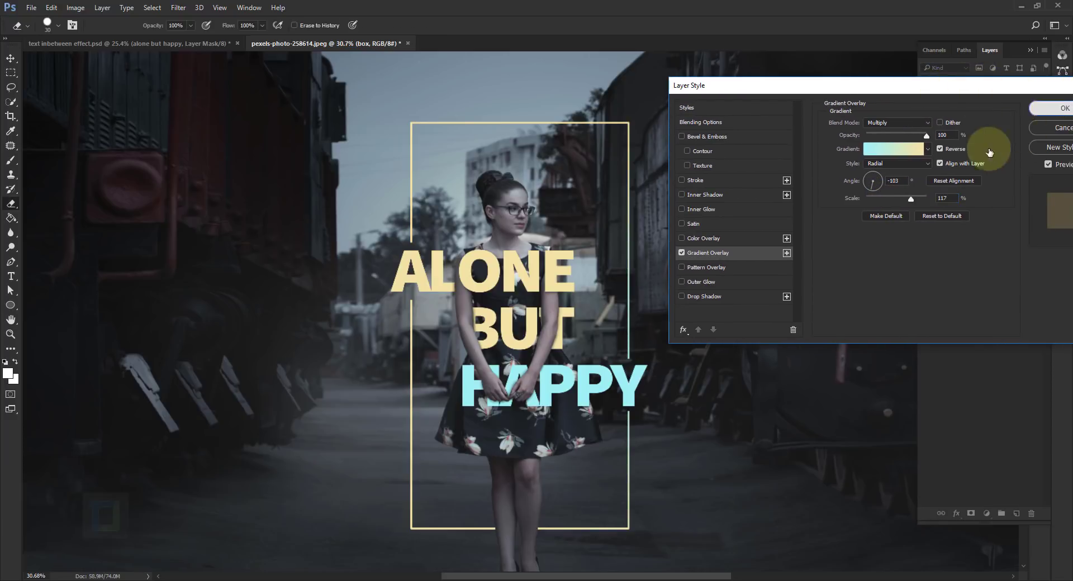
{"action": "left_click", "coordinate": [1053, 104]}
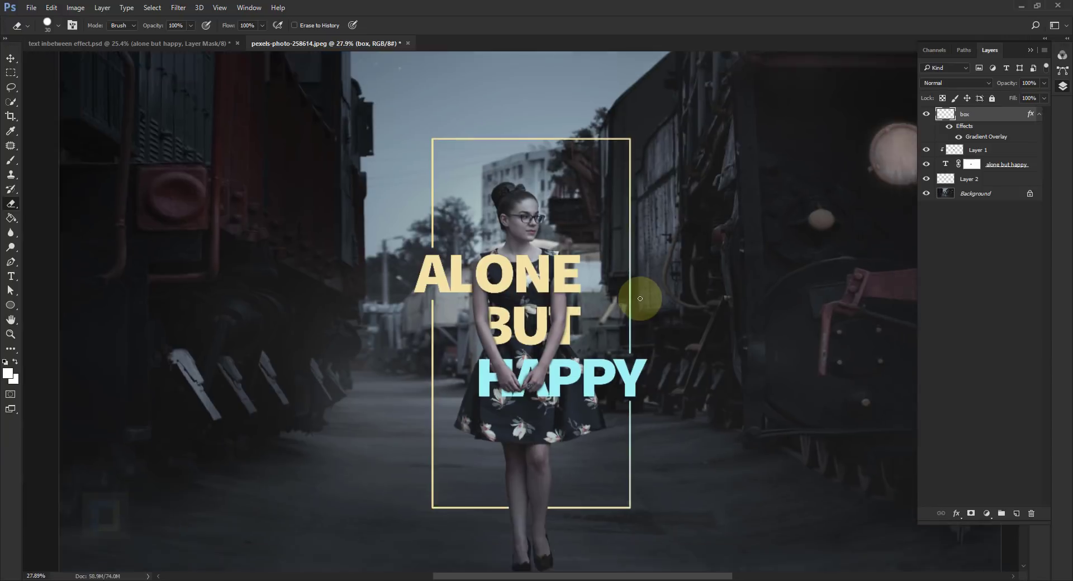
Crop the image to a tall portrait format around the woman and frame, trimming both sides of the photo.
{"action": "scroll", "coordinate": [639, 299], "scroll_direction": "down", "scroll_amount": 1}
{"action": "scroll", "coordinate": [665, 220], "scroll_direction": "down", "scroll_amount": 1}
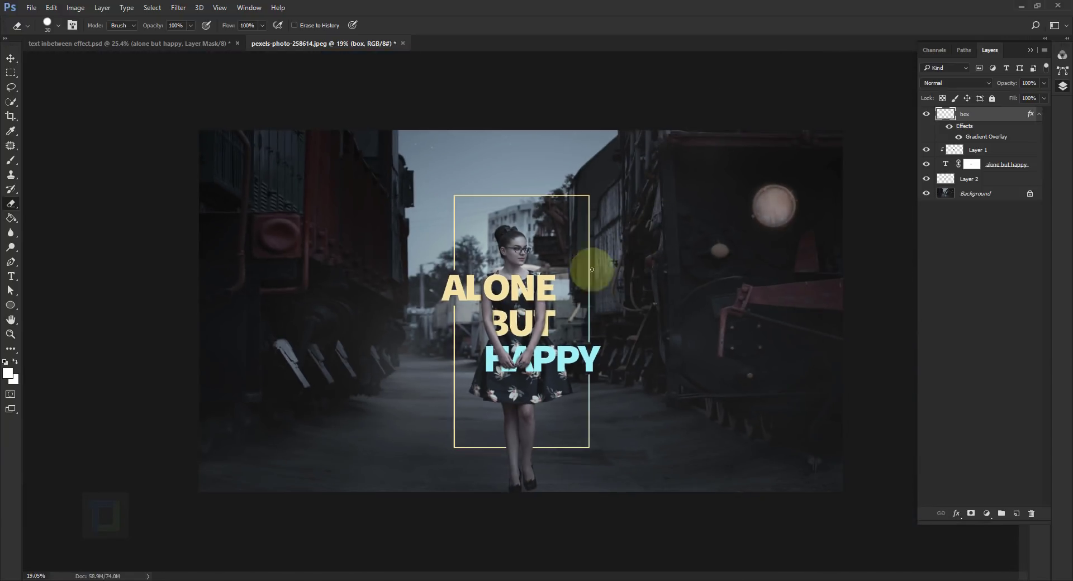
{"action": "scroll", "coordinate": [591, 268], "scroll_direction": "up", "scroll_amount": 1}
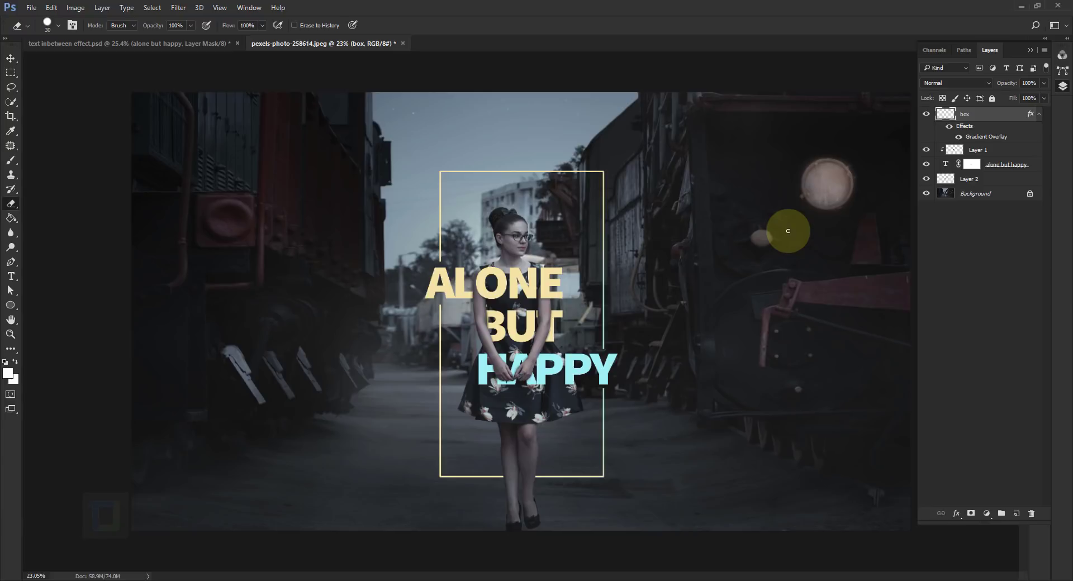
{"action": "left_click", "coordinate": [10, 117]}
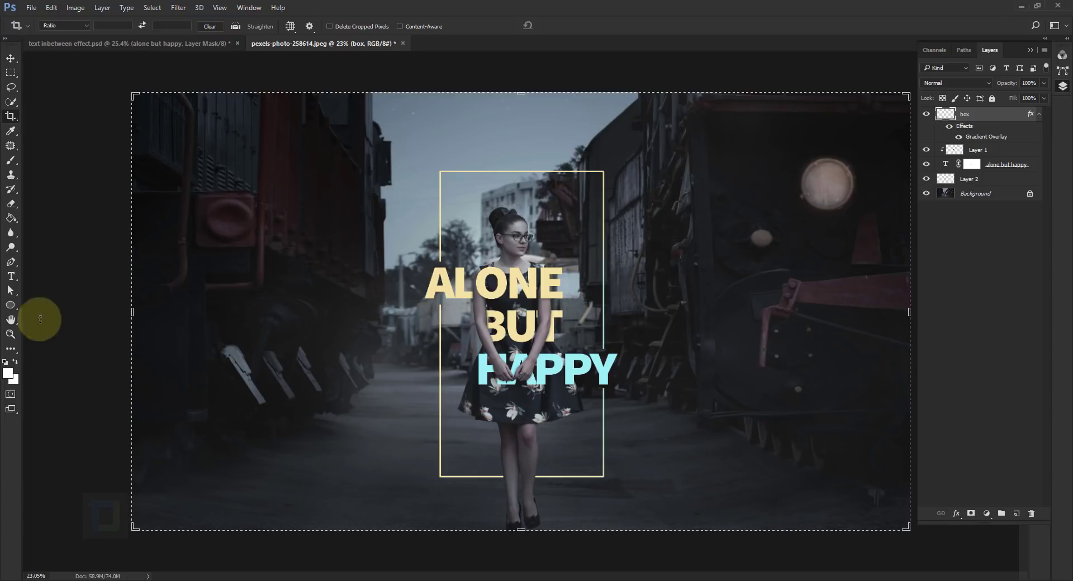
{"action": "left_click_drag", "start_coordinate": [132, 312], "coordinate": [249, 312]}
{"action": "left_click_drag", "start_coordinate": [792, 313], "coordinate": [671, 308]}
{"action": "left_click", "coordinate": [566, 25]}
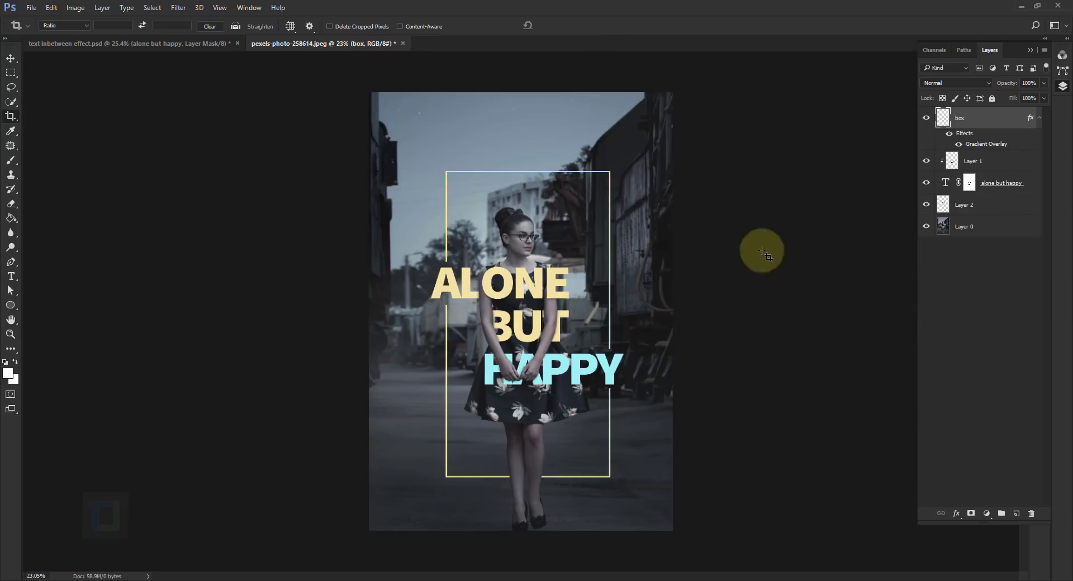
Hide the box layer to view the image without the frame.
{"action": "left_click", "coordinate": [926, 118]}
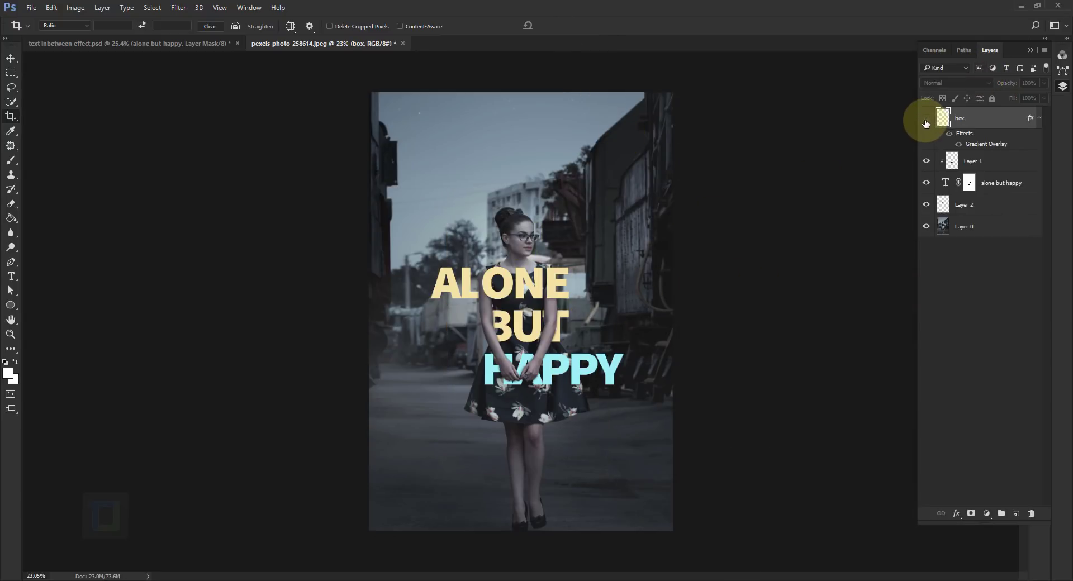